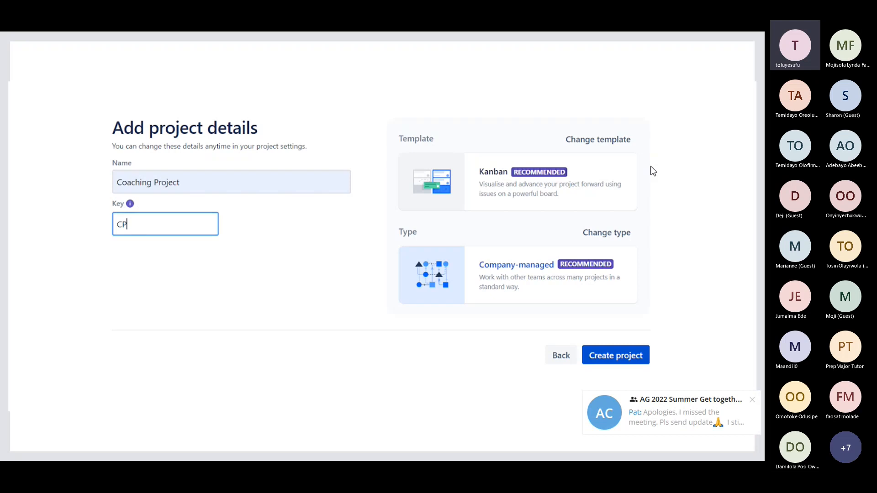
{"action": "left_click", "coordinate": [752, 399]}
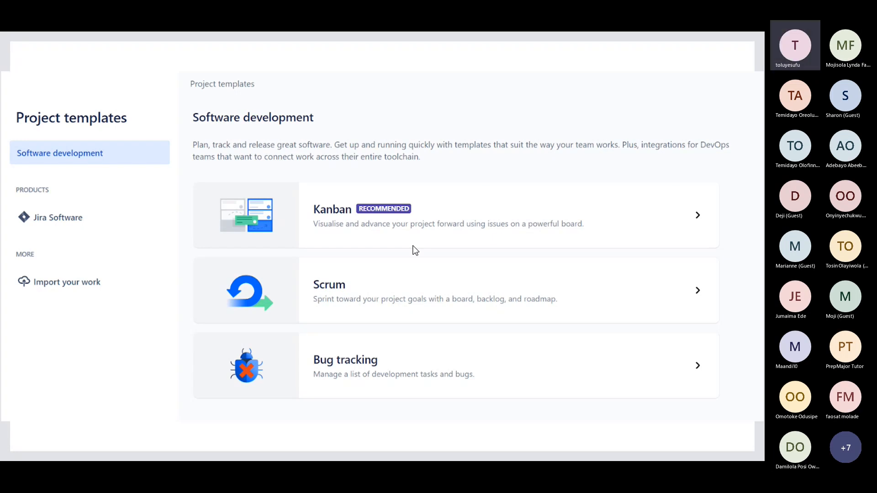
{"action": "left_click", "coordinate": [415, 274]}
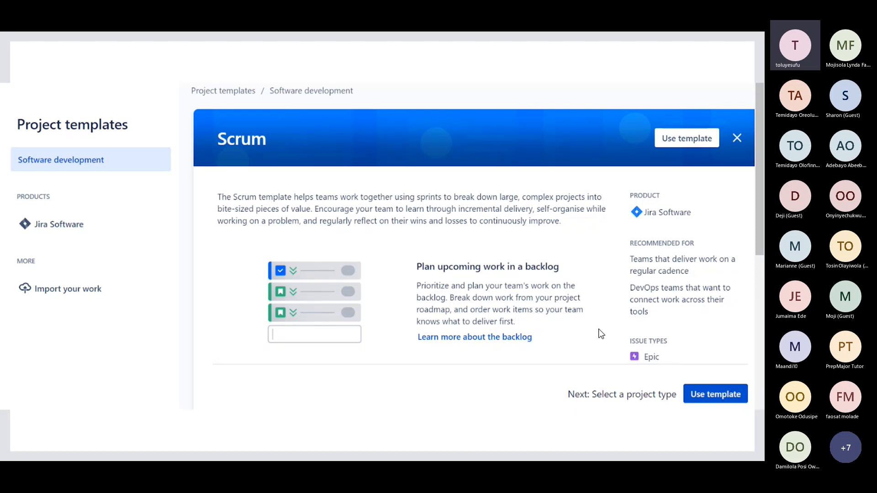
{"action": "scroll", "coordinate": [619, 309], "scroll_direction": "down", "scroll_amount": 5}
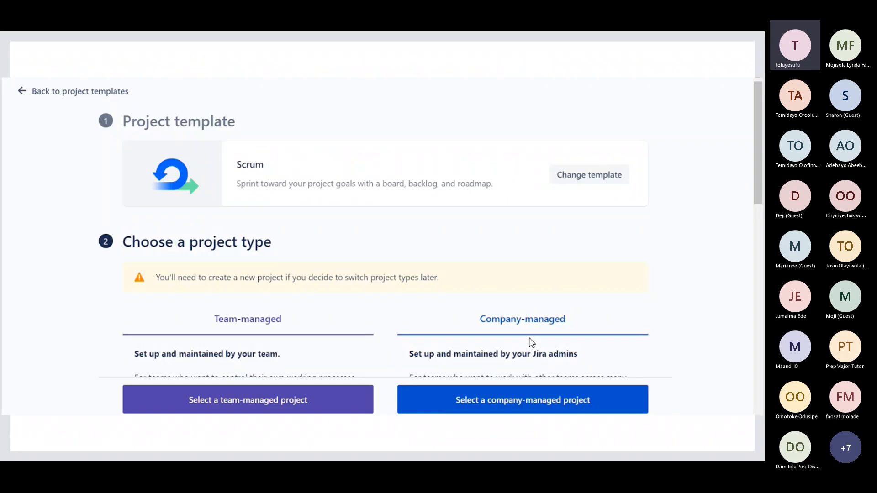
{"action": "scroll", "coordinate": [531, 343], "scroll_direction": "down", "scroll_amount": 10}
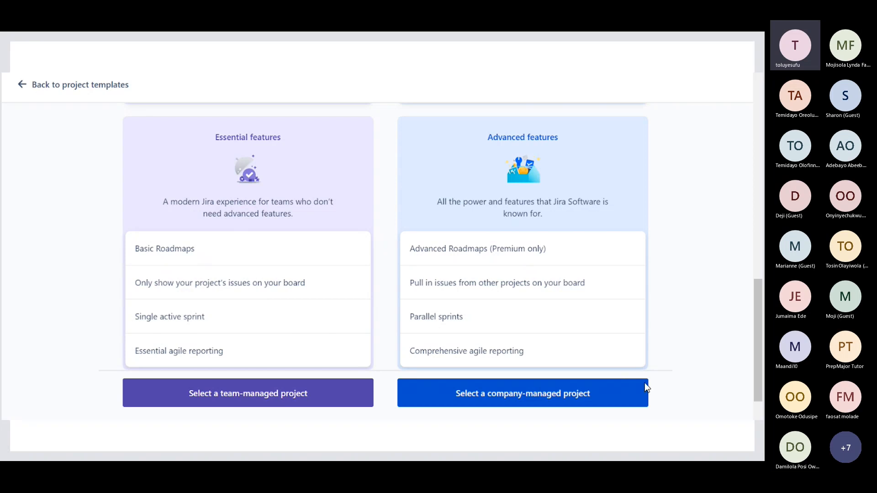
{"action": "left_click", "coordinate": [709, 391]}
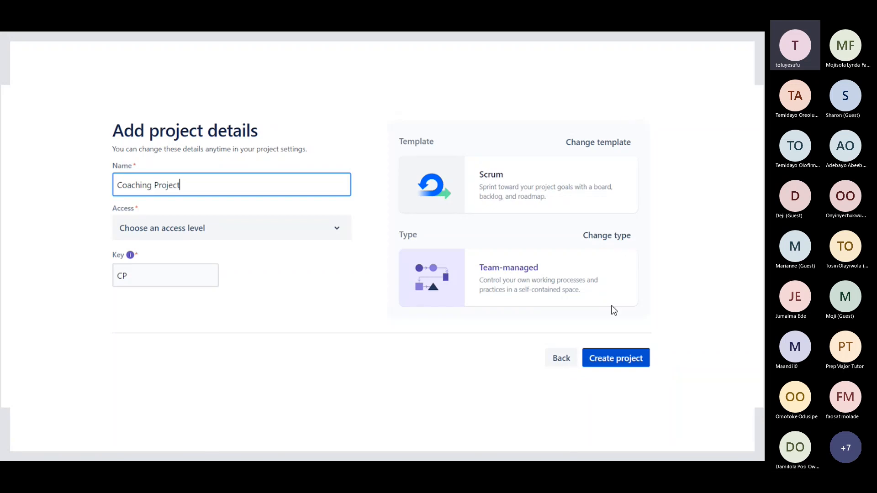
{"action": "left_click", "coordinate": [648, 345]}
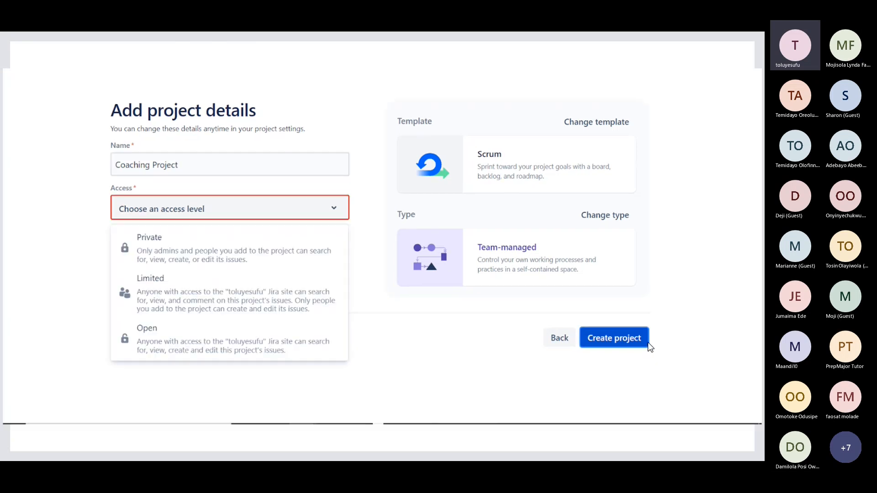
{"action": "key", "text": "Left"}
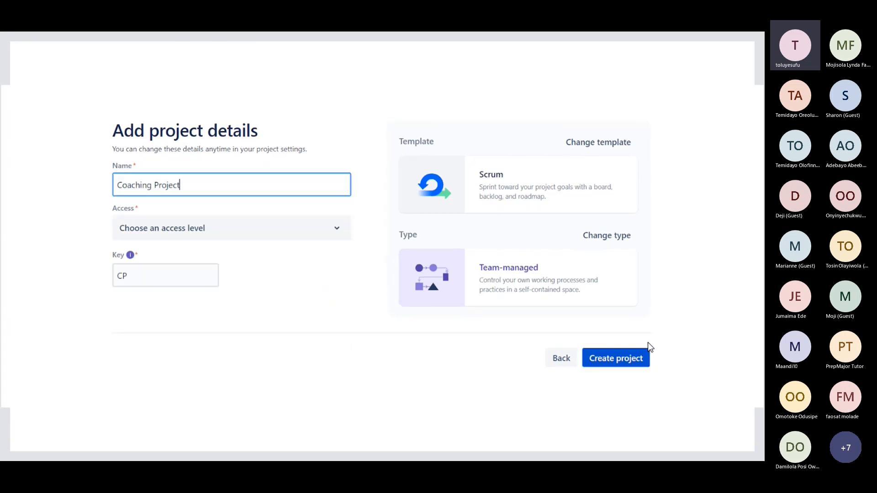
{"action": "left_click", "coordinate": [275, 225]}
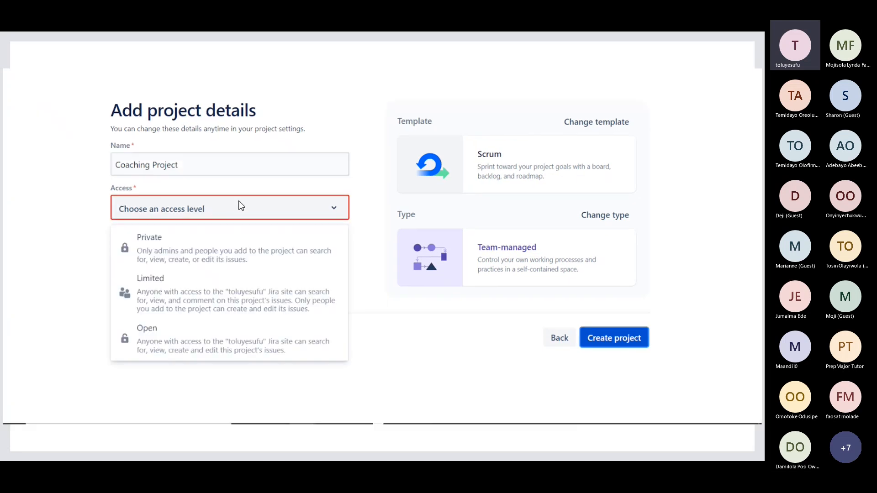
{"action": "key", "text": "Left"}
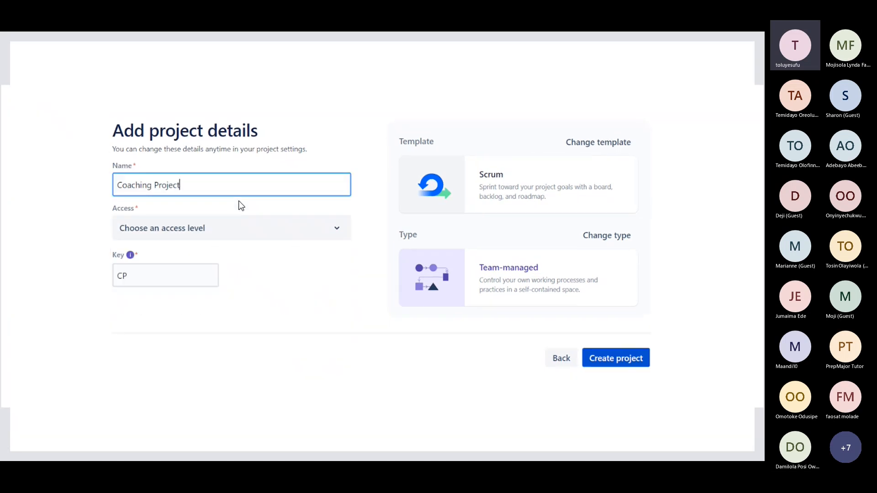
{"action": "left_click", "coordinate": [283, 209]}
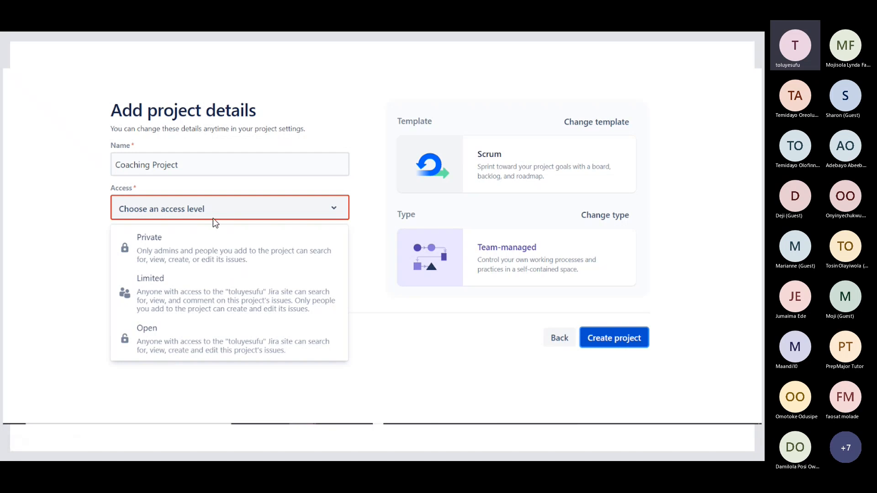
{"action": "left_click", "coordinate": [618, 394]}
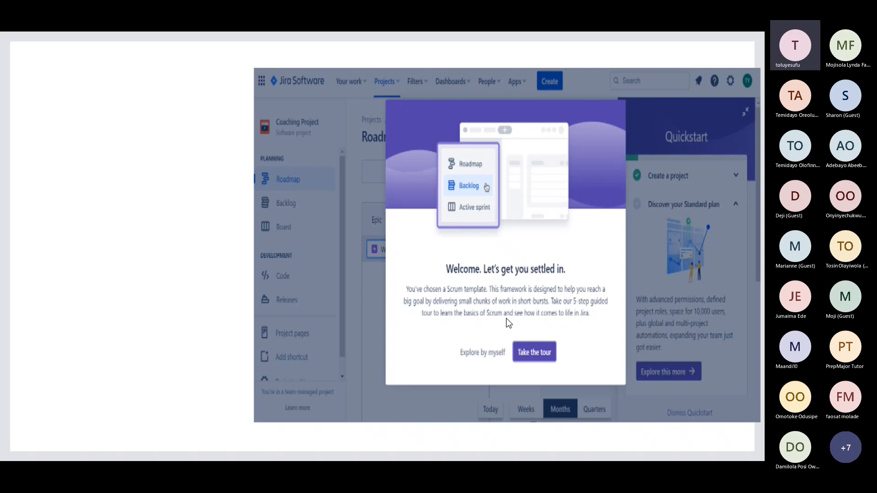
{"action": "key", "text": "Right"}
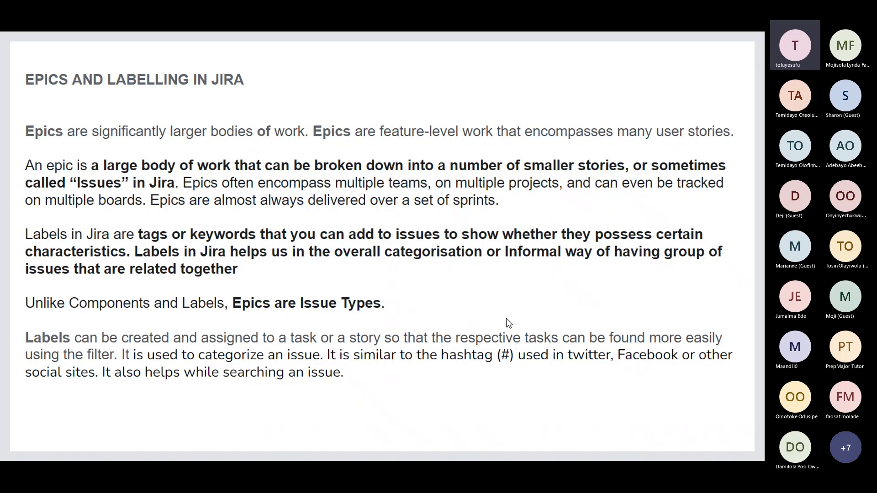
End the slideshow, switch to Jira and open the Coaching 3 project
{"action": "mouse_move", "coordinate": [353, 67]}
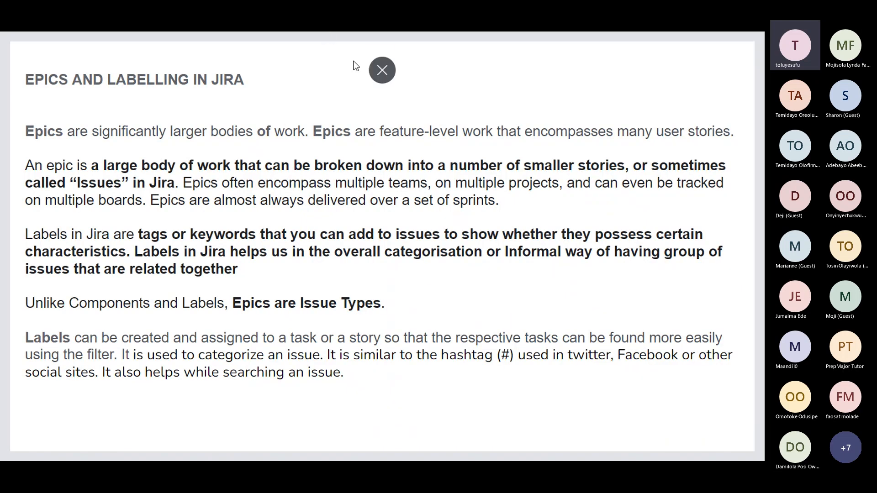
{"action": "left_click", "coordinate": [382, 70]}
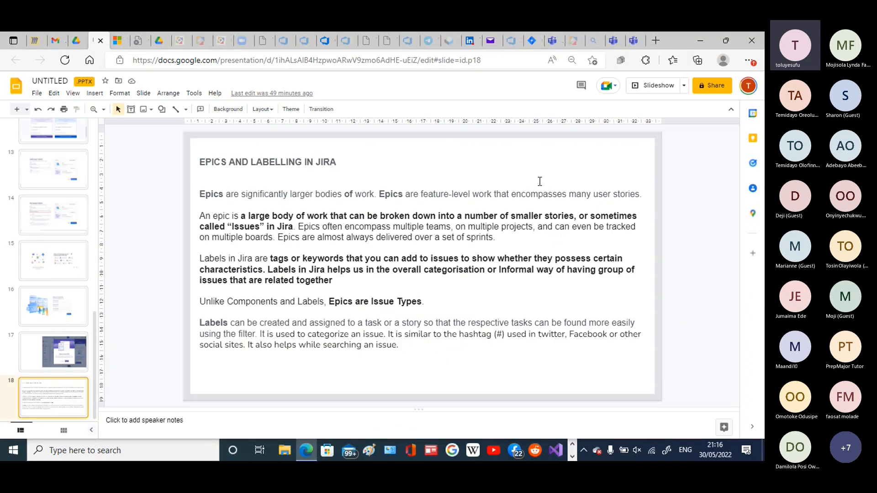
{"action": "left_click", "coordinate": [533, 41]}
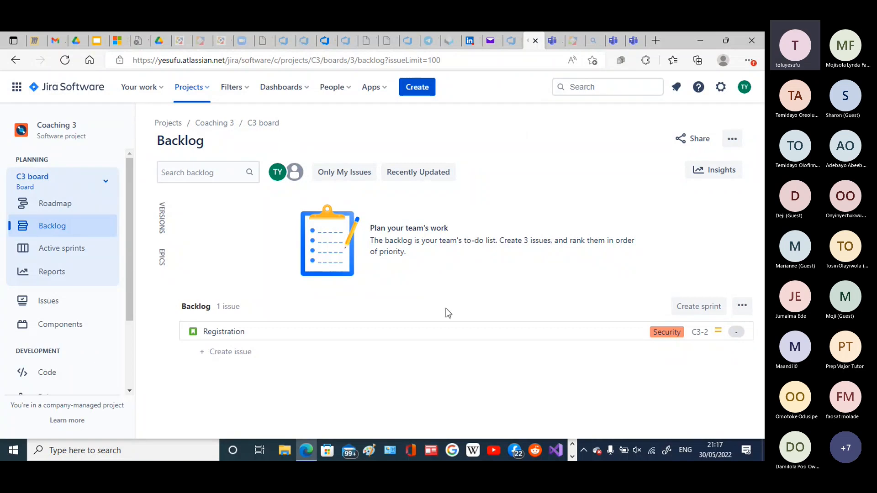
{"action": "left_click", "coordinate": [206, 92]}
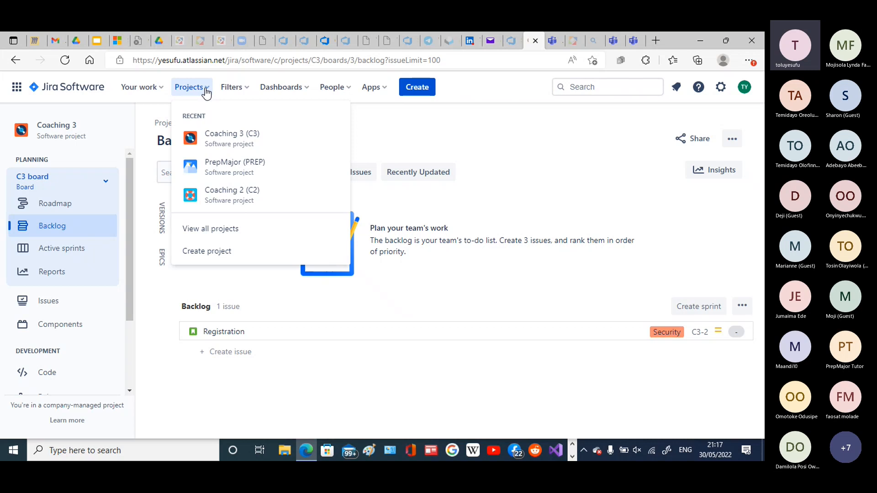
{"action": "left_click", "coordinate": [226, 138]}
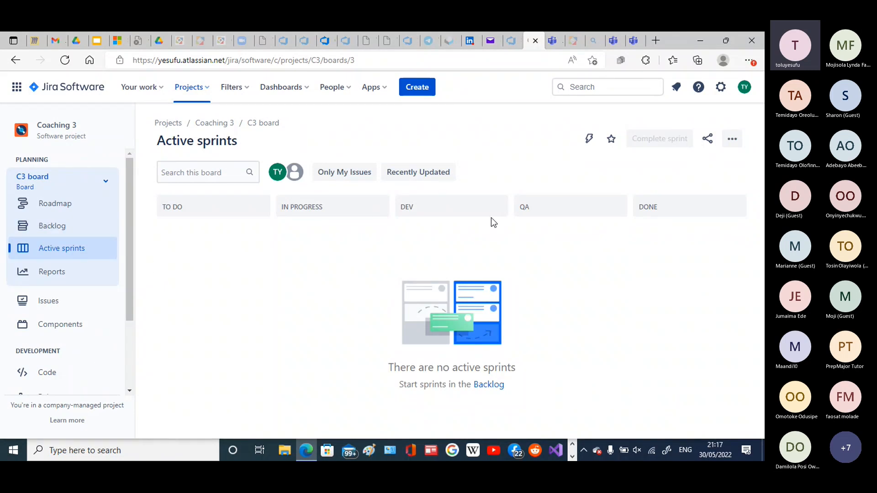
Look through the backlog, active sprints and roadmap of the C3 board, ending on the backlog
{"action": "left_click", "coordinate": [48, 226]}
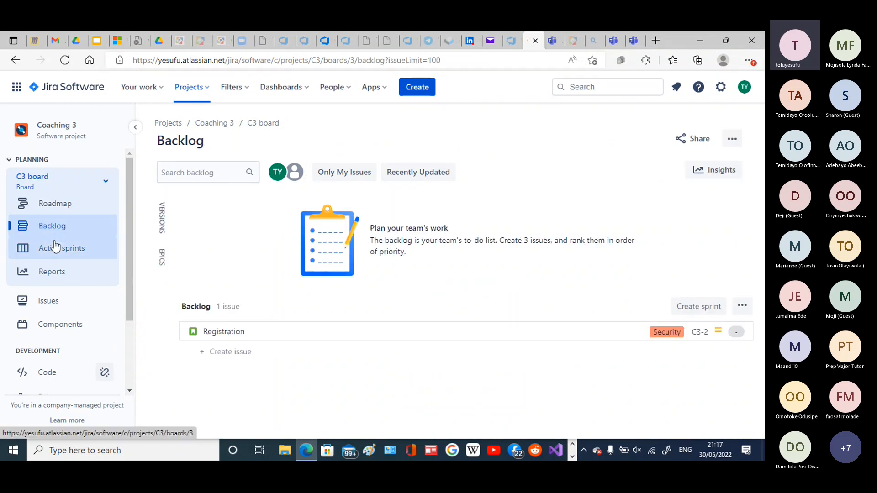
{"action": "left_click", "coordinate": [55, 247]}
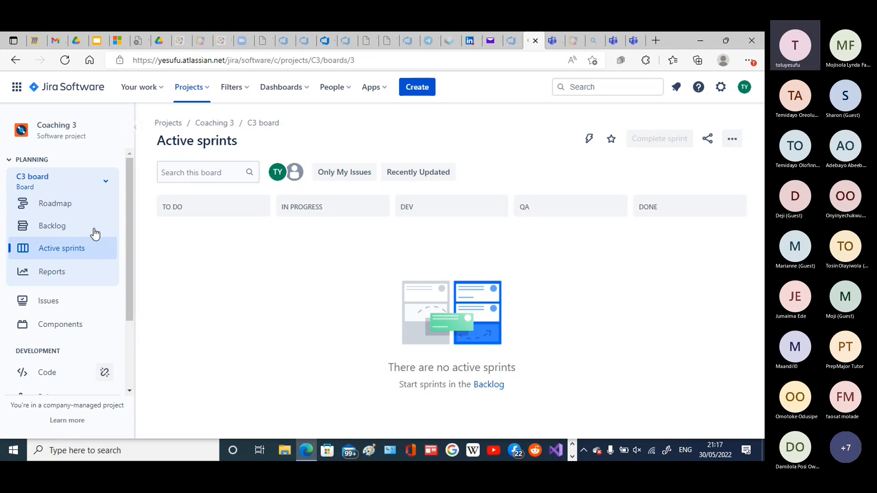
{"action": "left_click", "coordinate": [55, 212]}
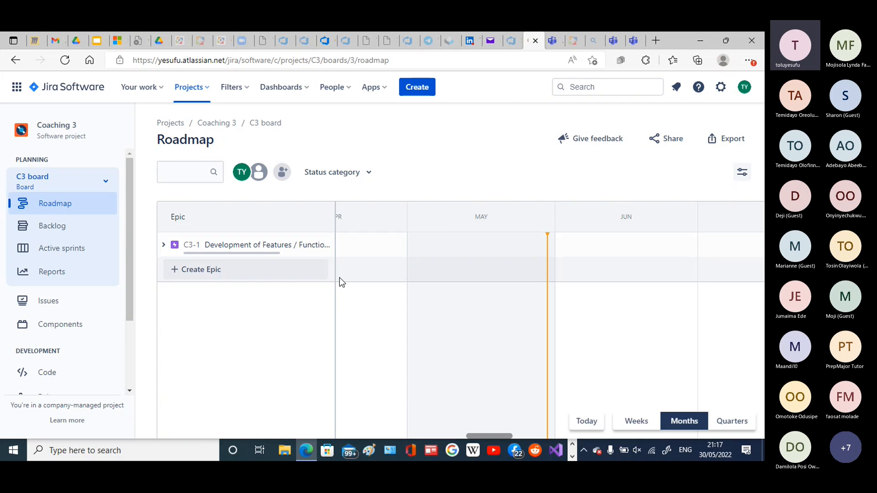
{"action": "left_click", "coordinate": [50, 231]}
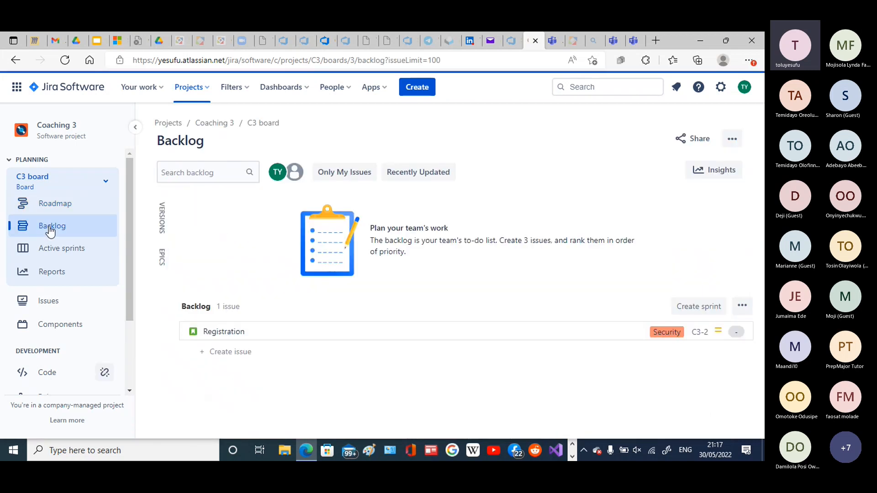
View the details of the Registration story in the backlog, dismissing the notice about grouped fields, and close them
{"action": "left_click", "coordinate": [724, 331]}
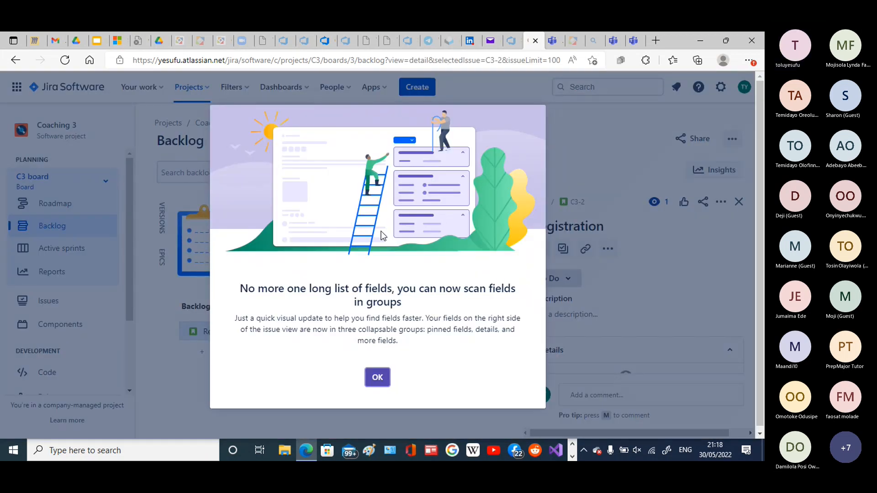
{"action": "left_click", "coordinate": [376, 378]}
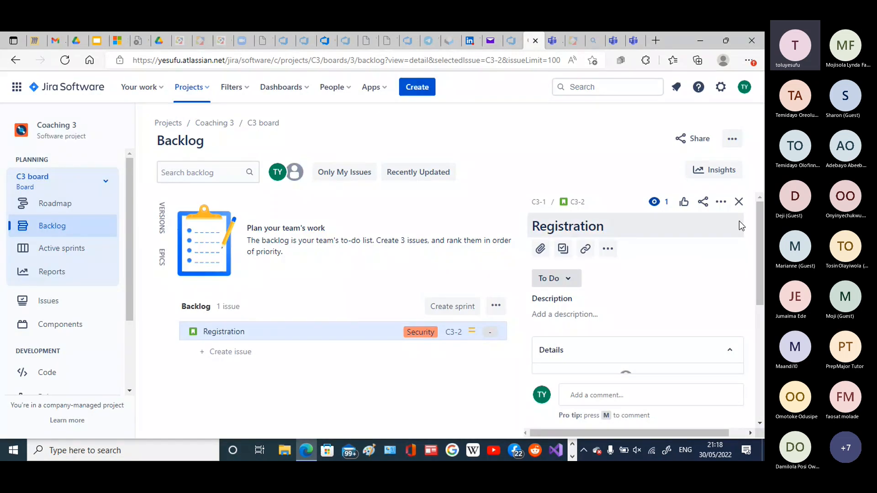
{"action": "left_click", "coordinate": [738, 201]}
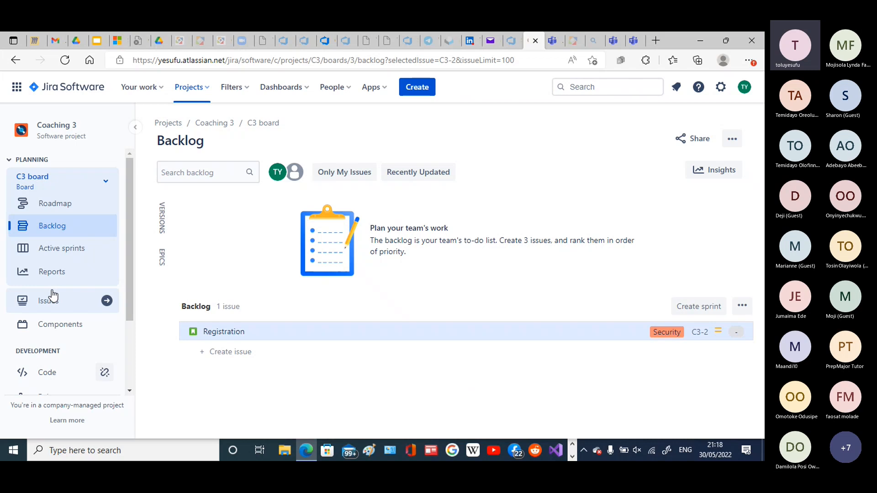
Examine the active sprints board and the Coaching 3 issue list, including the remaining project navigation entries
{"action": "left_click", "coordinate": [53, 253]}
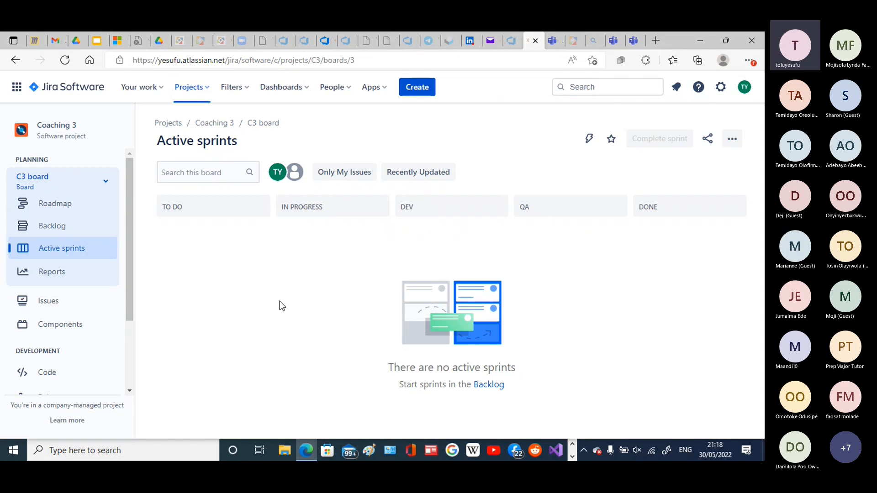
{"action": "left_click", "coordinate": [42, 302]}
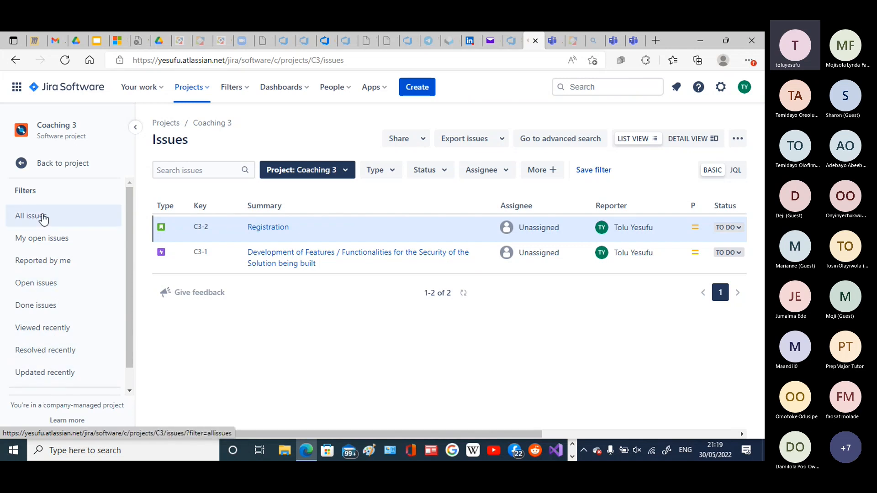
{"action": "left_click", "coordinate": [59, 167]}
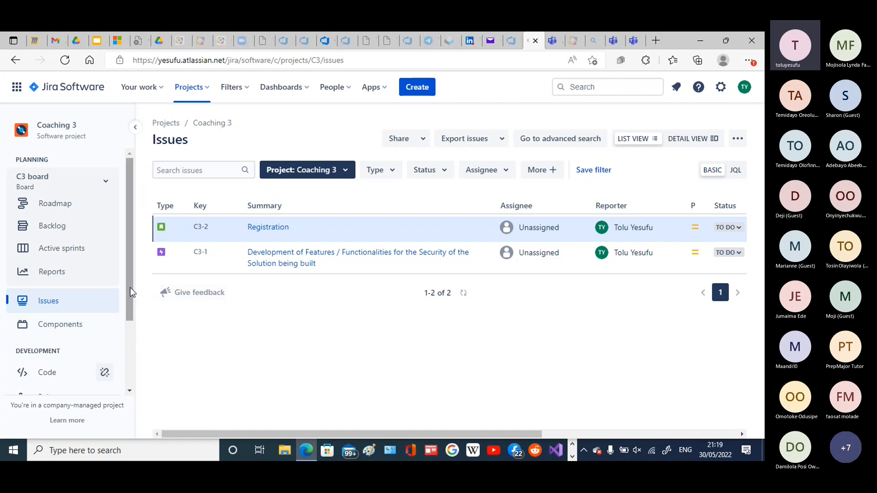
{"action": "left_click_drag", "start_coordinate": [132, 294], "coordinate": [133, 313]}
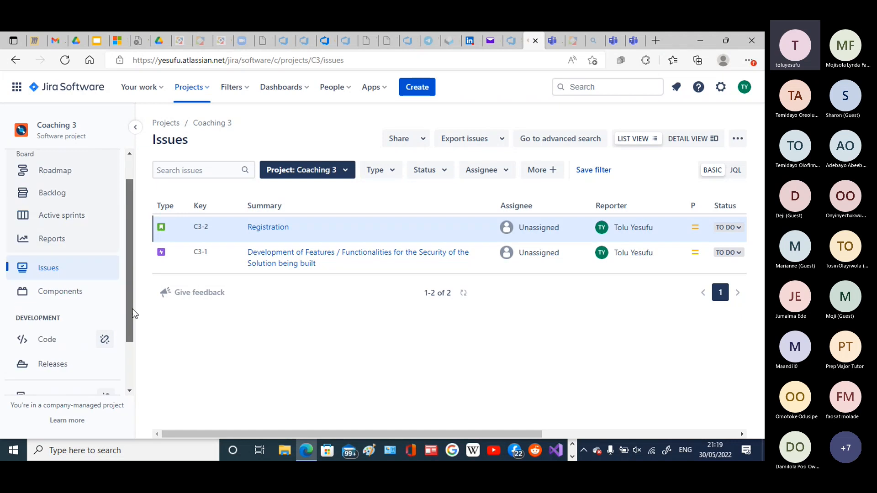
{"action": "left_click_drag", "start_coordinate": [134, 314], "coordinate": [281, 291]}
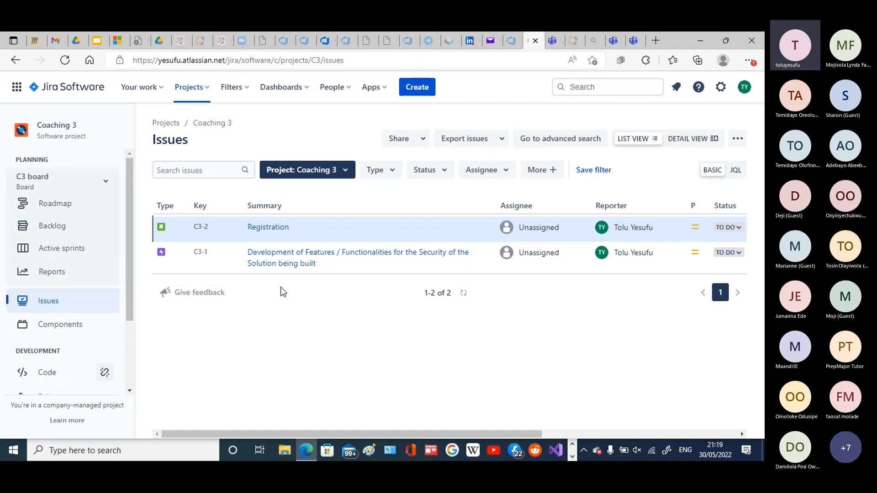
Show the epics in the Coaching 3 backlog and start creating a new epic
{"action": "left_click", "coordinate": [44, 231]}
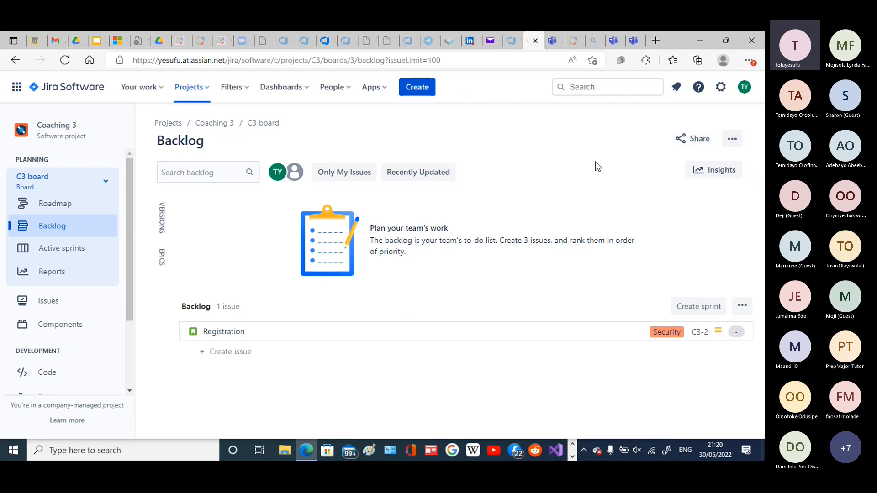
{"action": "left_click", "coordinate": [162, 267]}
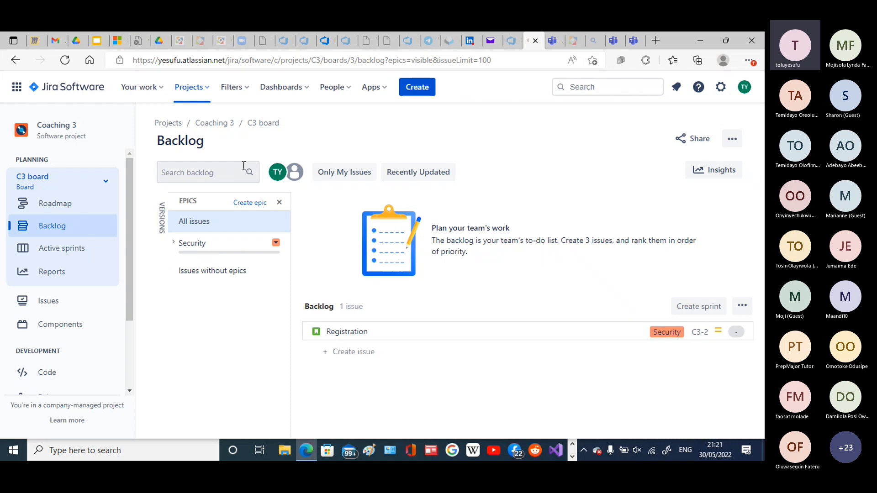
{"action": "left_click", "coordinate": [247, 204]}
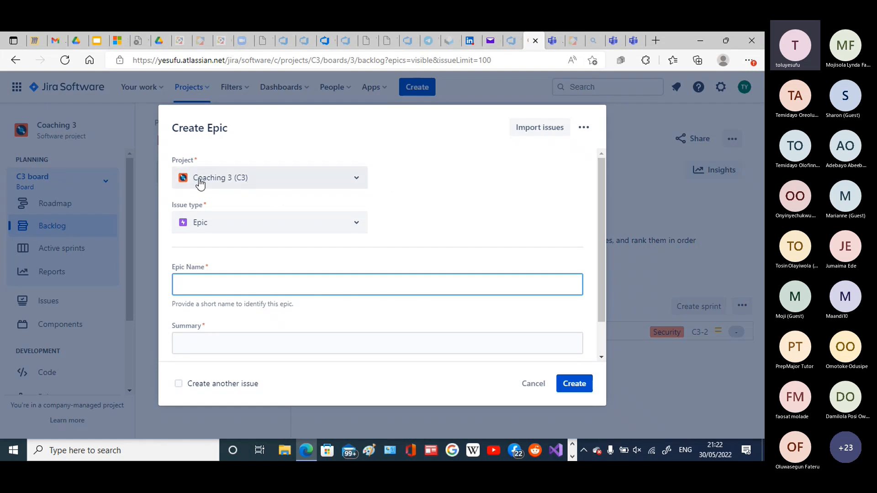
Show the available projects and issue types for the new issue, switching the type to Story and back to Epic
{"action": "left_click", "coordinate": [359, 183]}
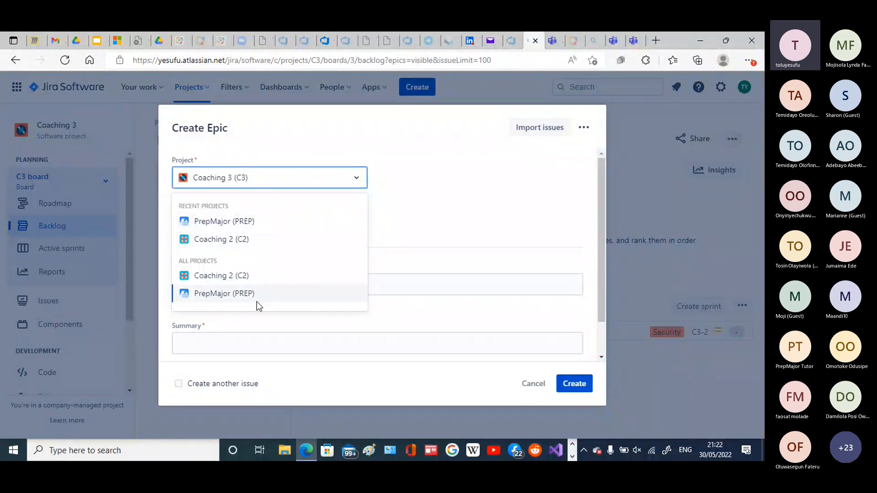
{"action": "left_click", "coordinate": [475, 156]}
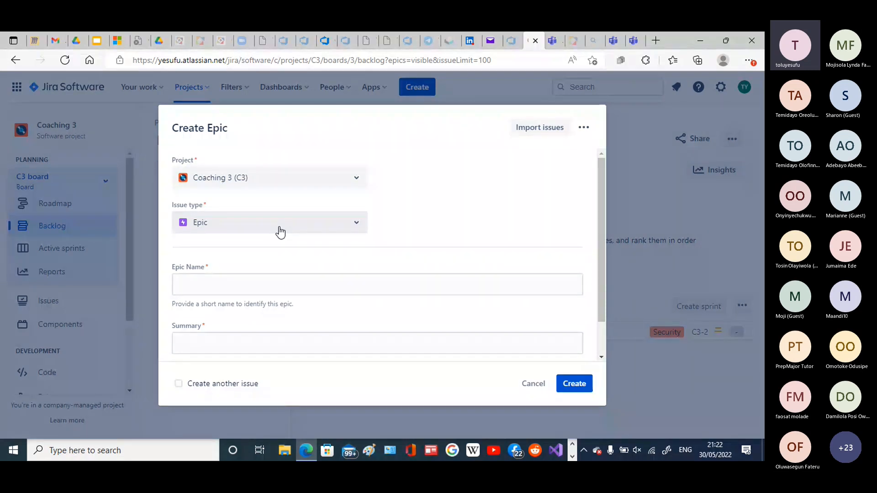
{"action": "left_click", "coordinate": [360, 225]}
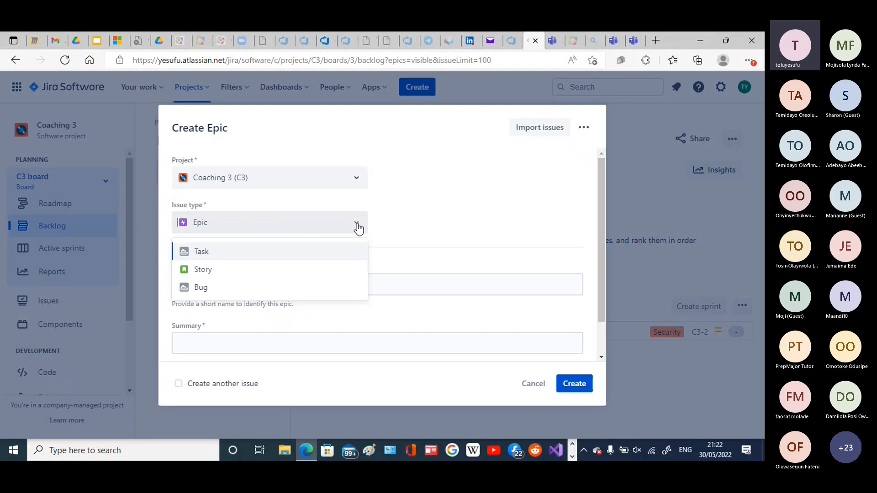
{"action": "left_click", "coordinate": [207, 271]}
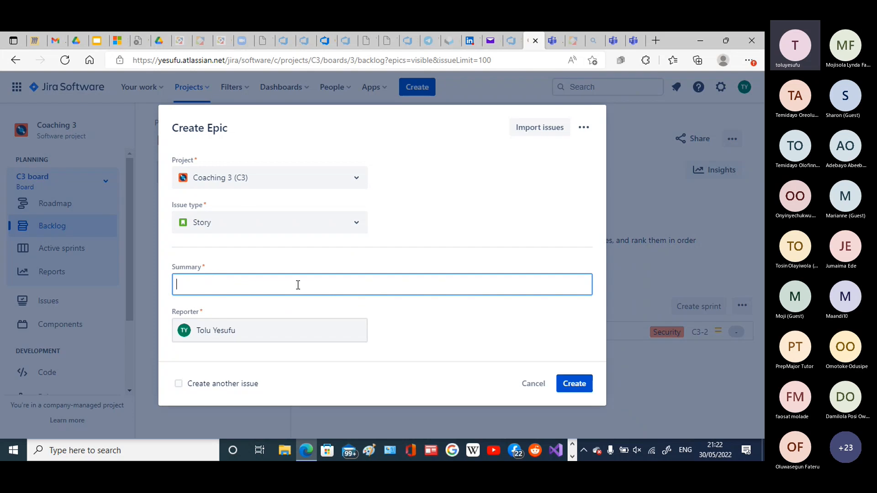
{"action": "left_click", "coordinate": [359, 227]}
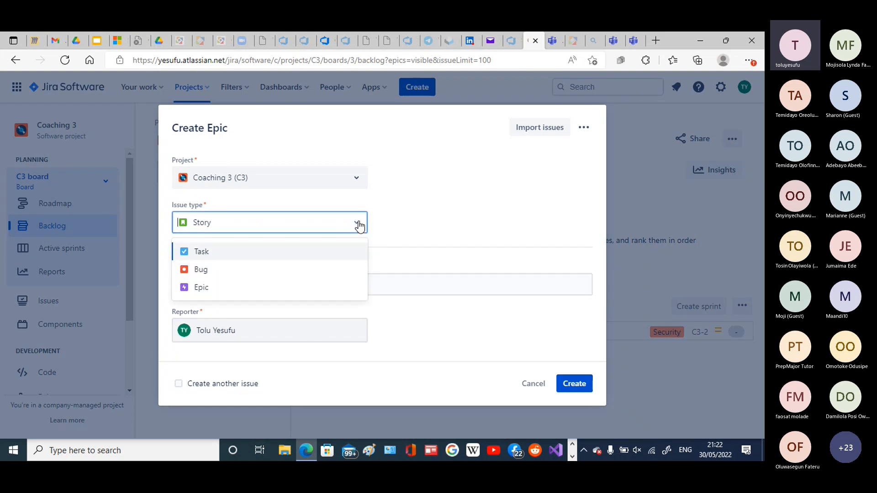
{"action": "left_click", "coordinate": [197, 288]}
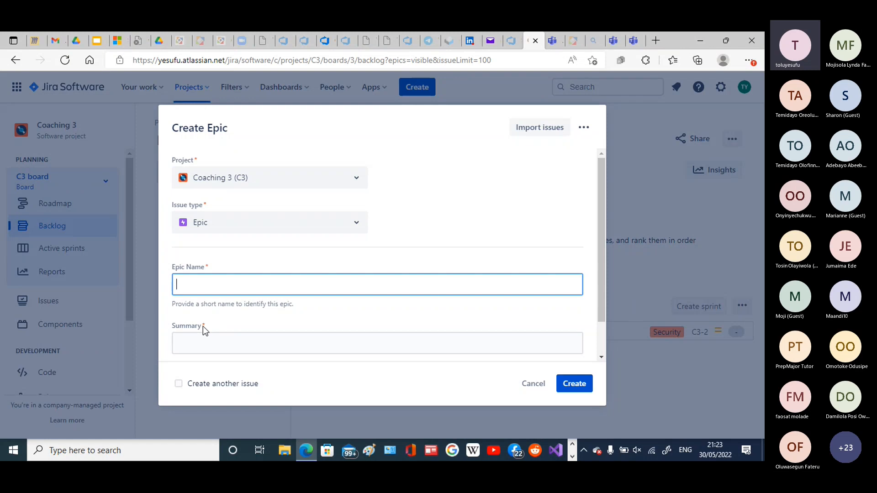
Create the epic with the name "Payment" and the summary "Payment Functionality for the Solution"
{"action": "left_click", "coordinate": [214, 283]}
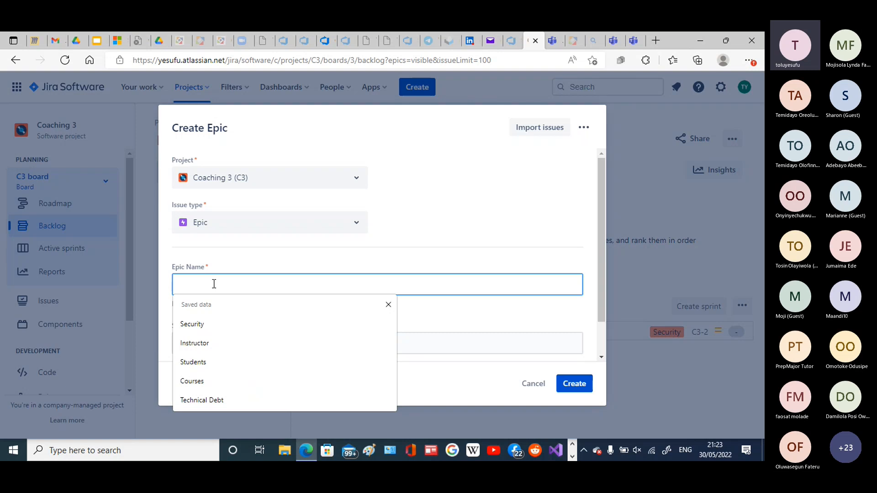
{"action": "type", "text": "Pay"}
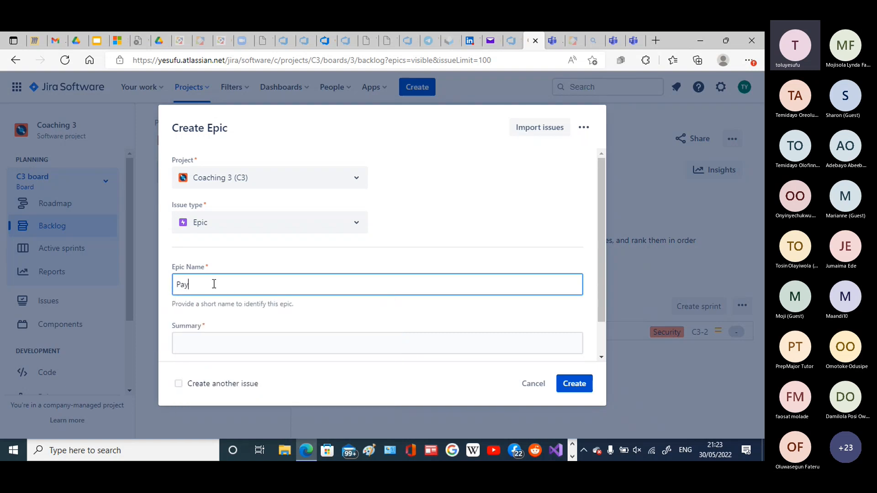
{"action": "type", "text": "ment"}
{"action": "left_click", "coordinate": [302, 340]}
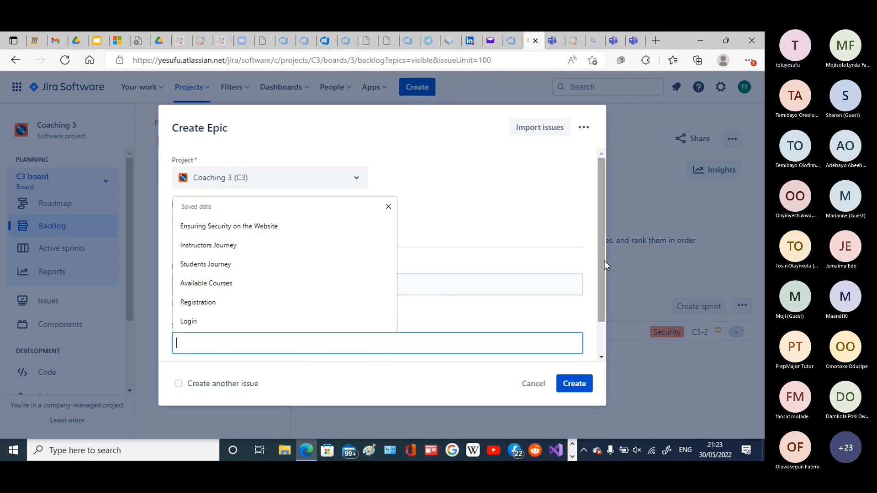
{"action": "left_click_drag", "start_coordinate": [604, 262], "coordinate": [605, 295]}
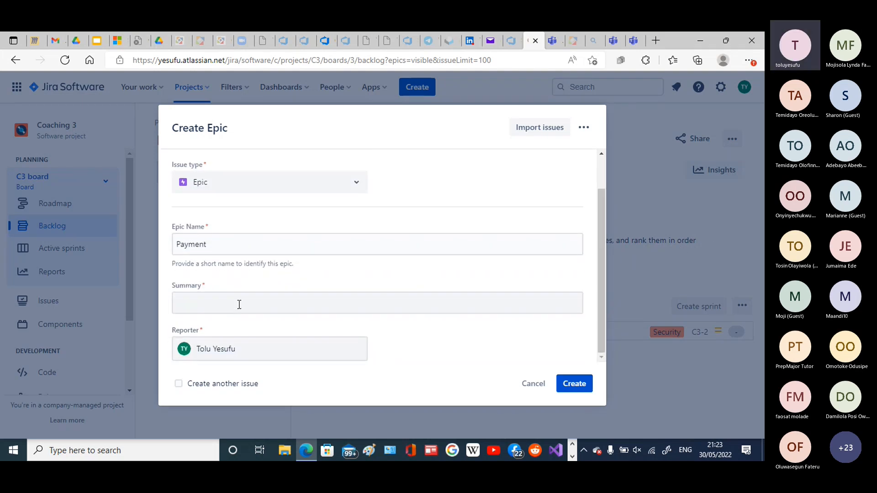
{"action": "left_click", "coordinate": [238, 304]}
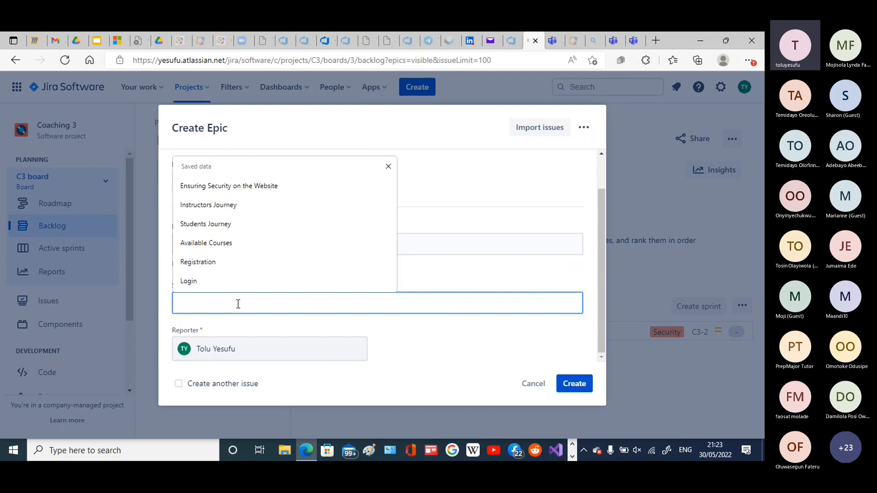
{"action": "type", "text": "Payment"}
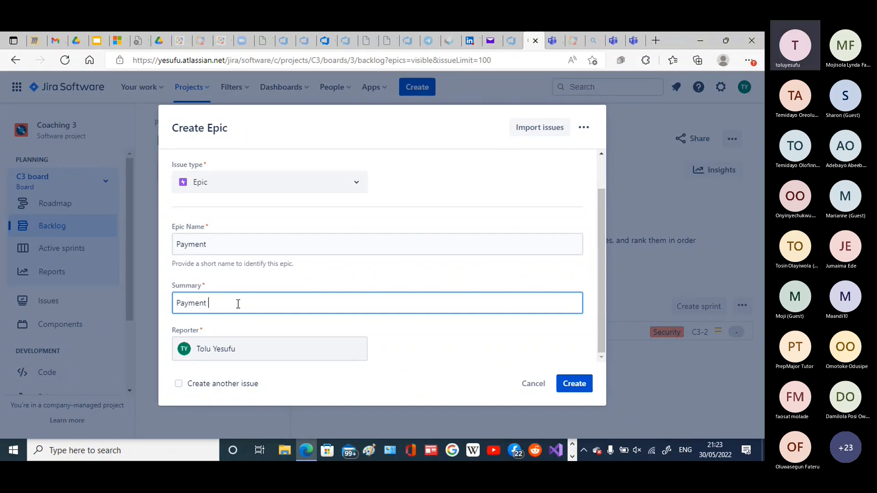
{"action": "type", "text": " F"}
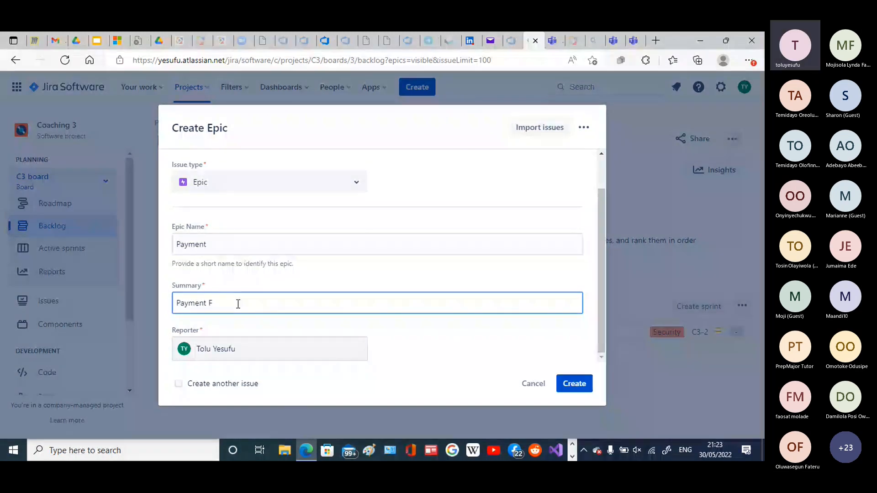
{"action": "type", "text": "unctiona"}
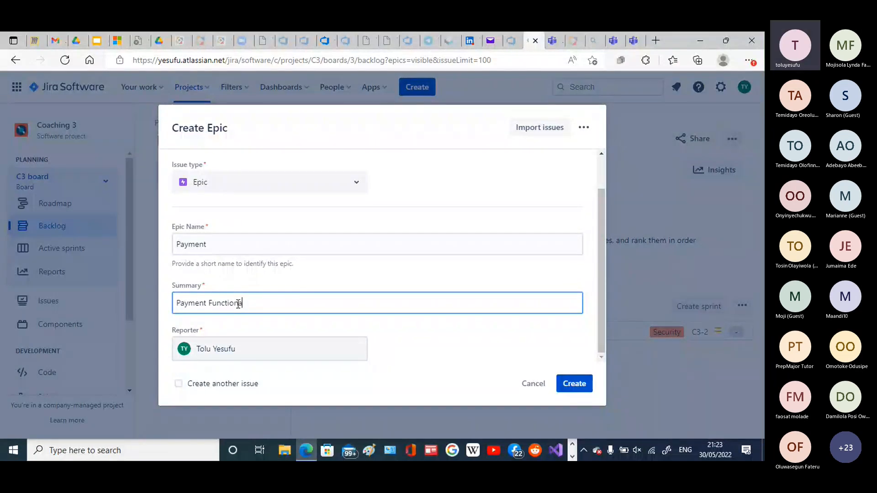
{"action": "type", "text": "lity for the Solution"}
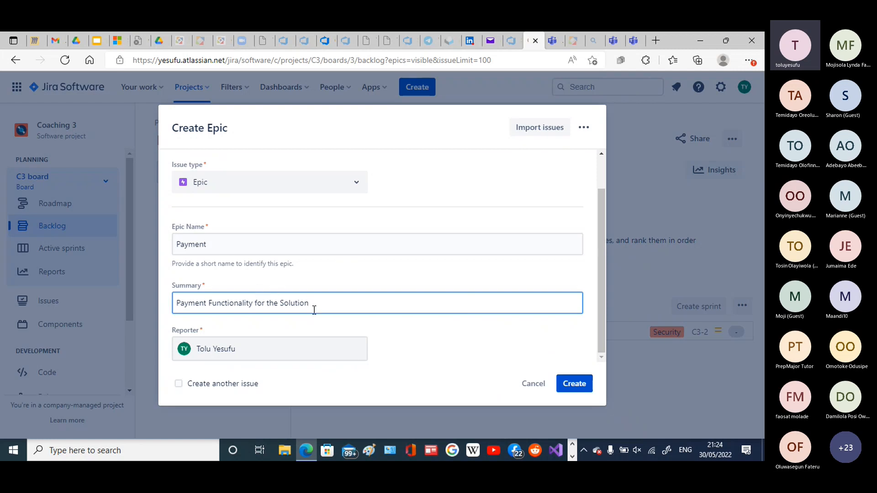
{"action": "left_click", "coordinate": [571, 386]}
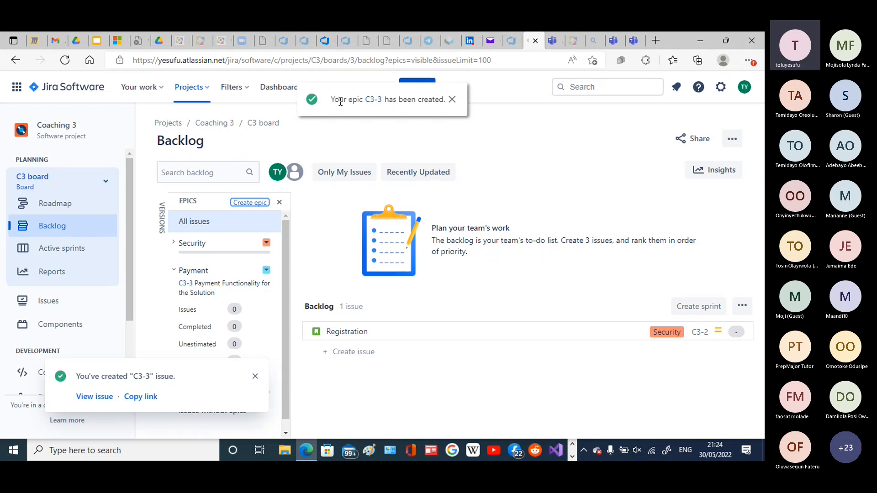
Dismiss both epic creation notices and collapse the Payment epic's details in the epics list
{"action": "left_click", "coordinate": [452, 99]}
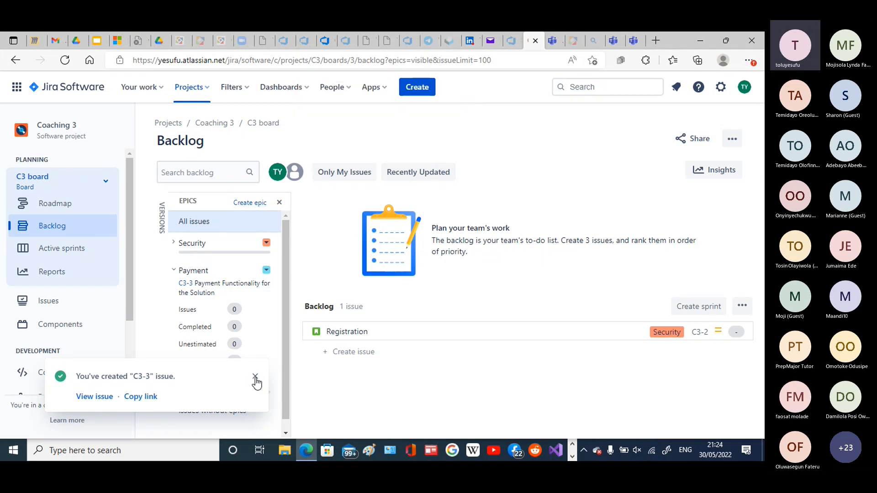
{"action": "left_click", "coordinate": [255, 377]}
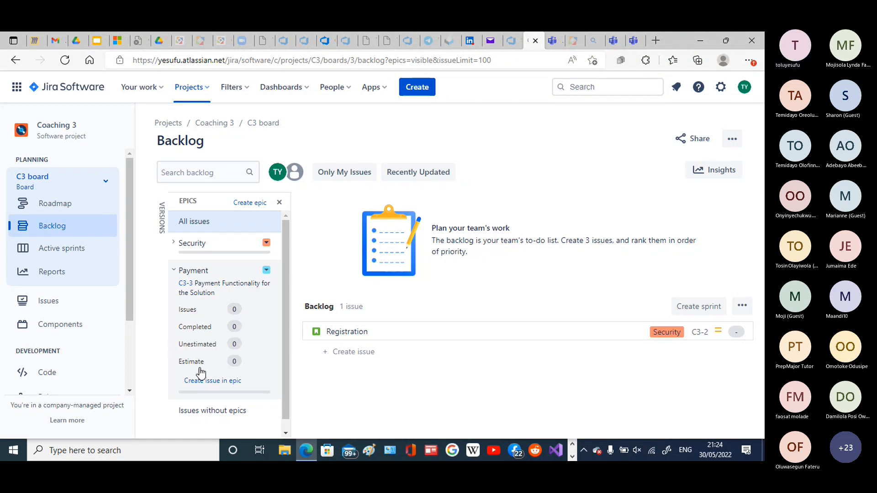
{"action": "left_click", "coordinate": [173, 272]}
{"action": "left_click", "coordinate": [233, 215]}
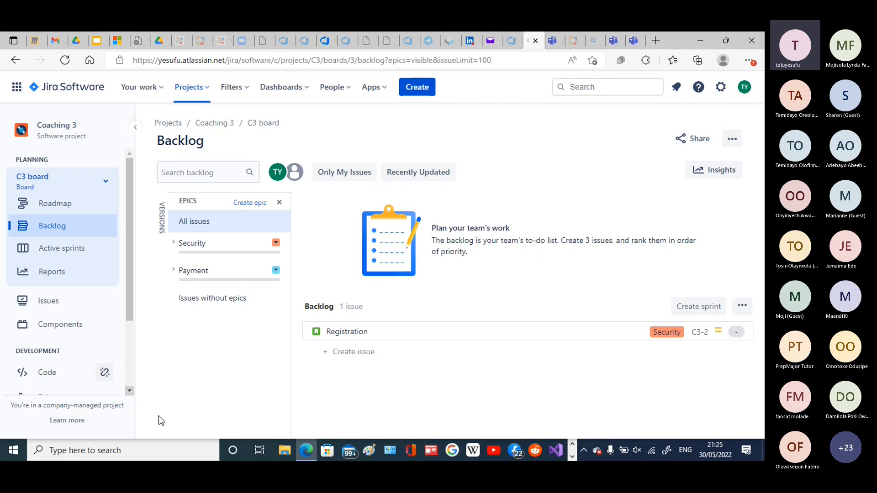
Start another epic with the name "Instructor" and the summary "Instructors Journey"
{"action": "left_click", "coordinate": [249, 204]}
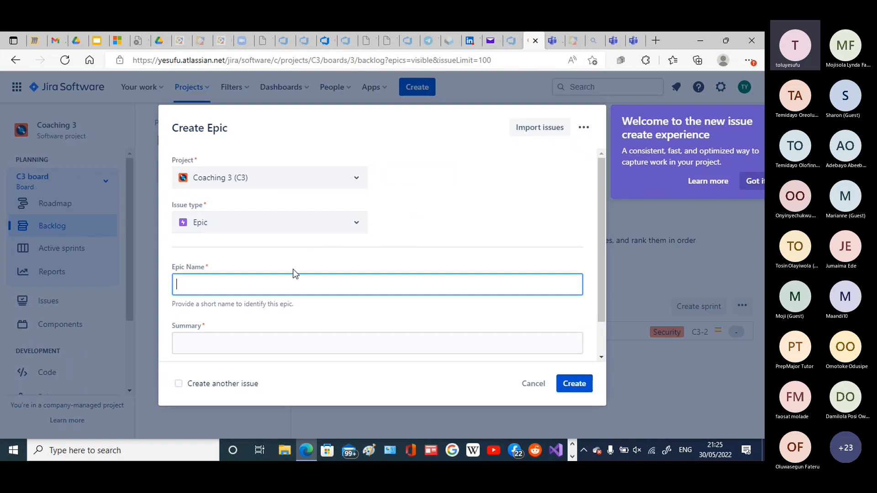
{"action": "left_click", "coordinate": [288, 285]}
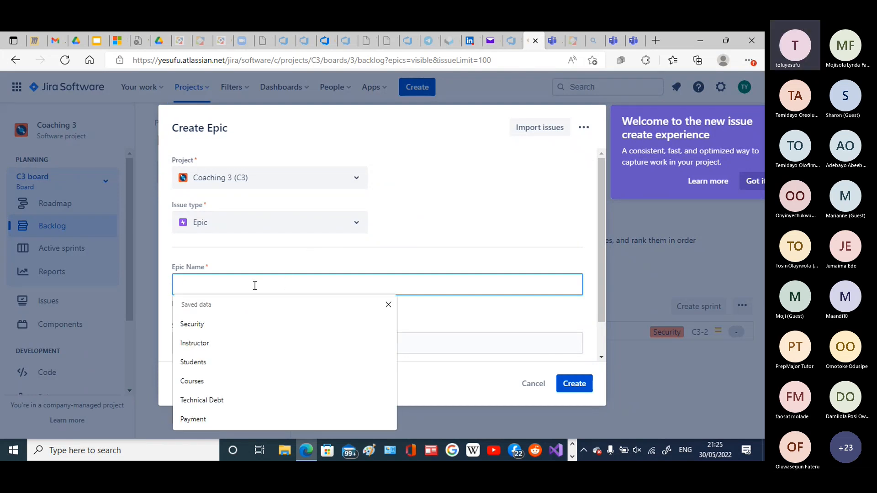
{"action": "left_click", "coordinate": [206, 342]}
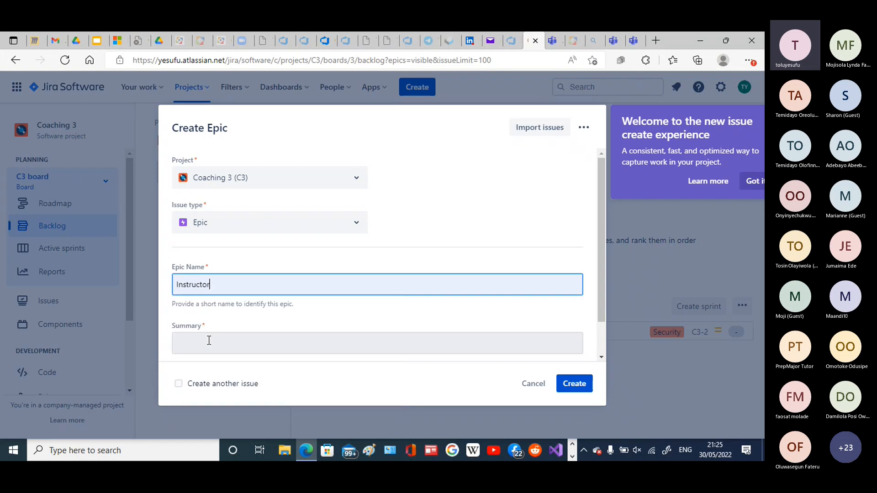
{"action": "left_click", "coordinate": [215, 343]}
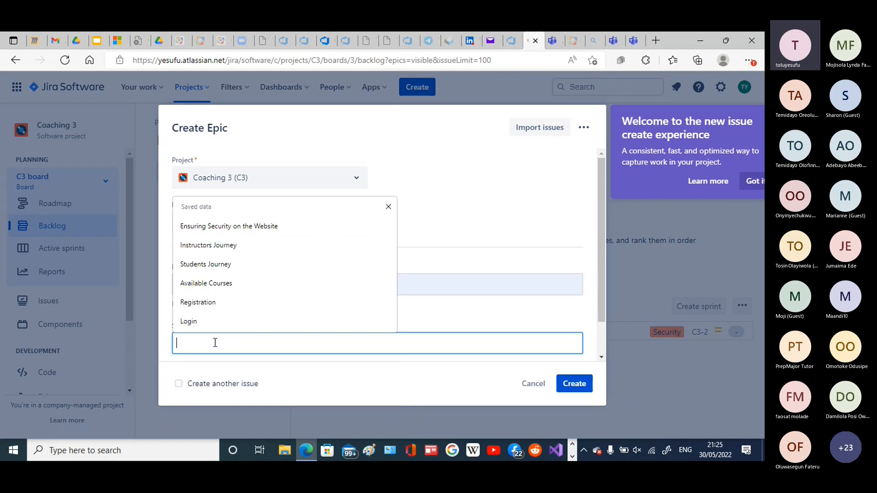
{"action": "type", "text": "I"}
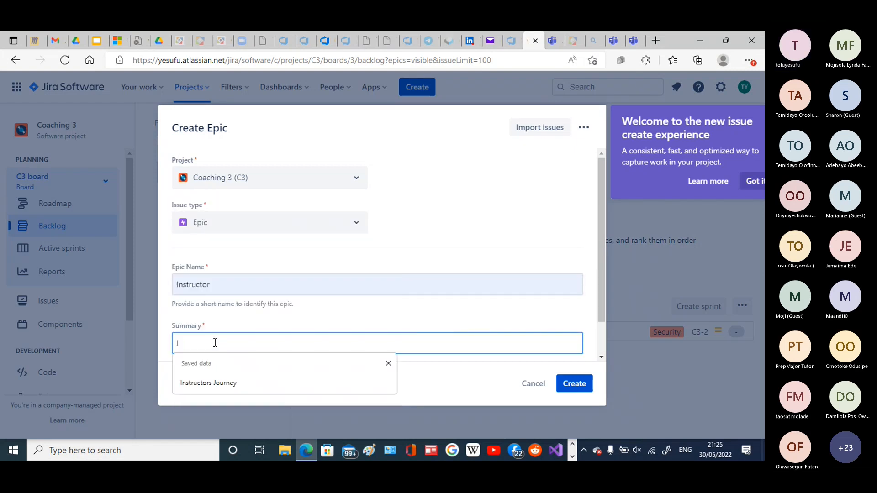
{"action": "left_click", "coordinate": [215, 379]}
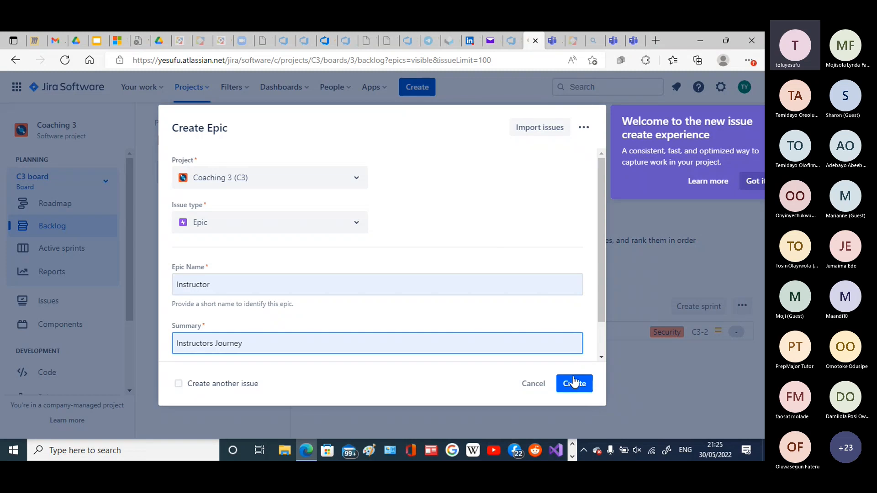
Dismiss the new issue create experience notice and create the Instructor epic with "Create another issue" enabled
{"action": "left_click", "coordinate": [750, 182]}
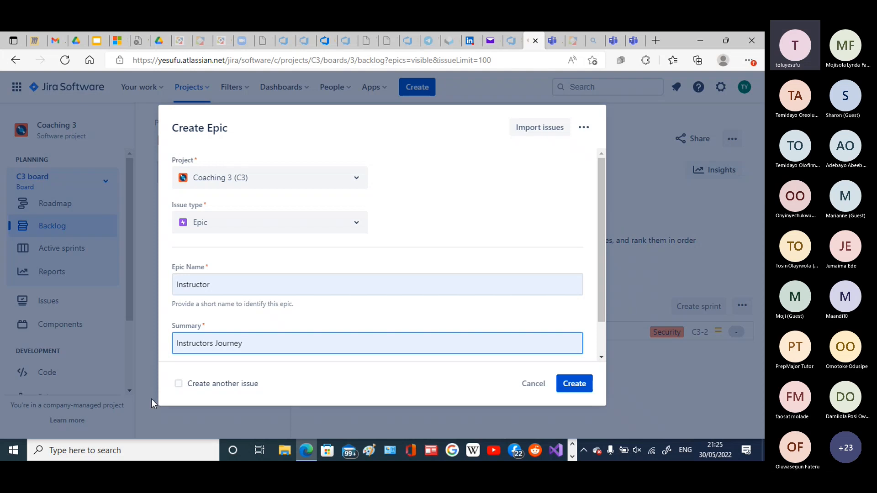
{"action": "left_click", "coordinate": [180, 385]}
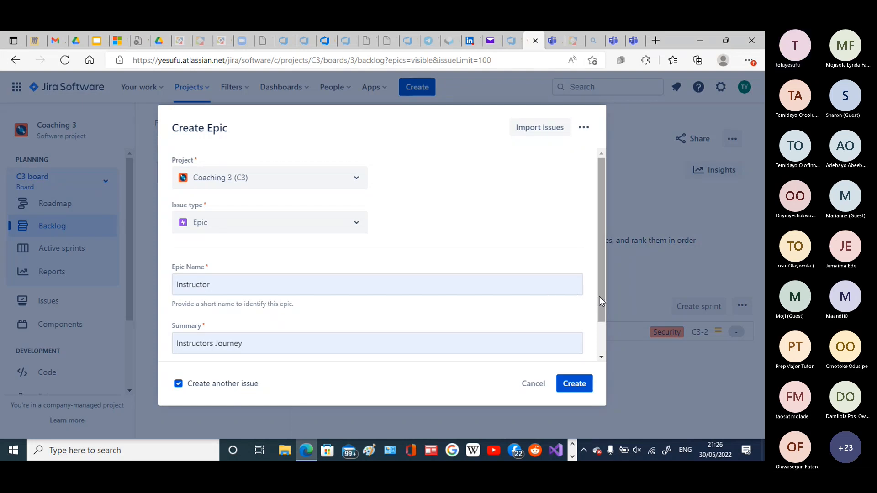
{"action": "left_click_drag", "start_coordinate": [601, 298], "coordinate": [584, 424]}
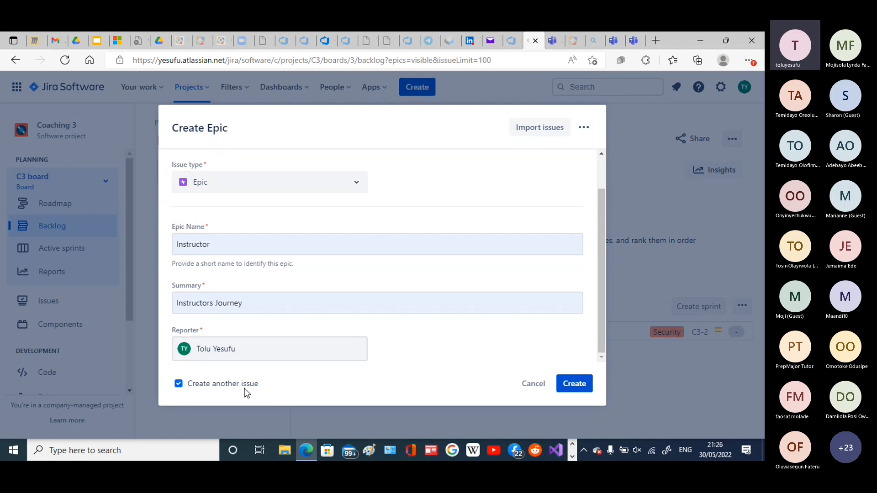
{"action": "left_click", "coordinate": [579, 386]}
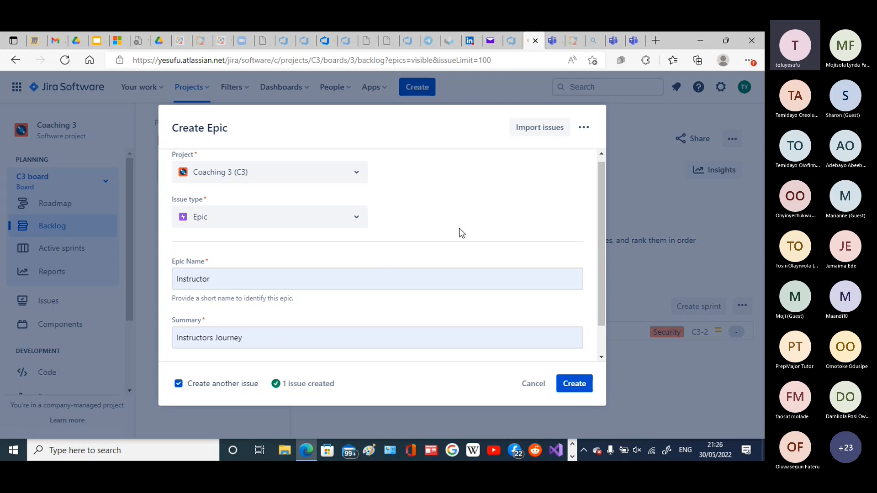
Replace the epic name with "Students" for the next epic
{"action": "left_click", "coordinate": [347, 280]}
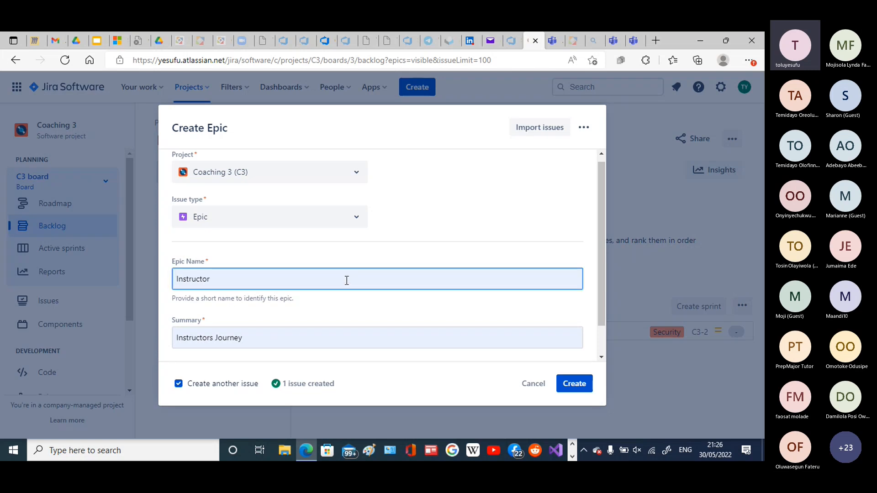
{"action": "key", "text": "ctrl+a"}
{"action": "key", "text": "BackSpace"}
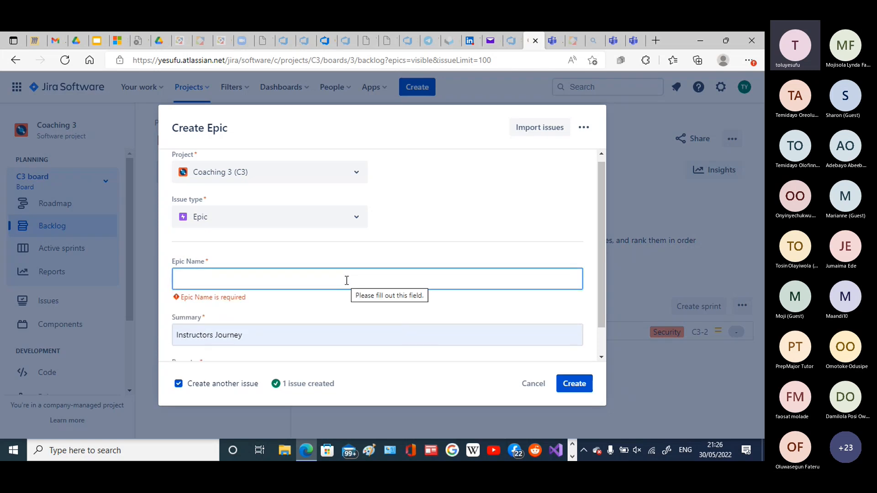
{"action": "type", "text": "Students"}
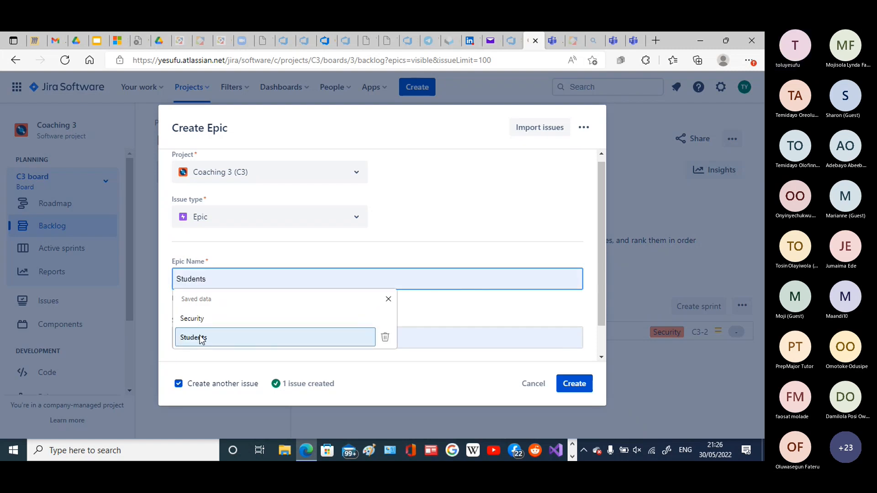
{"action": "left_click", "coordinate": [199, 339]}
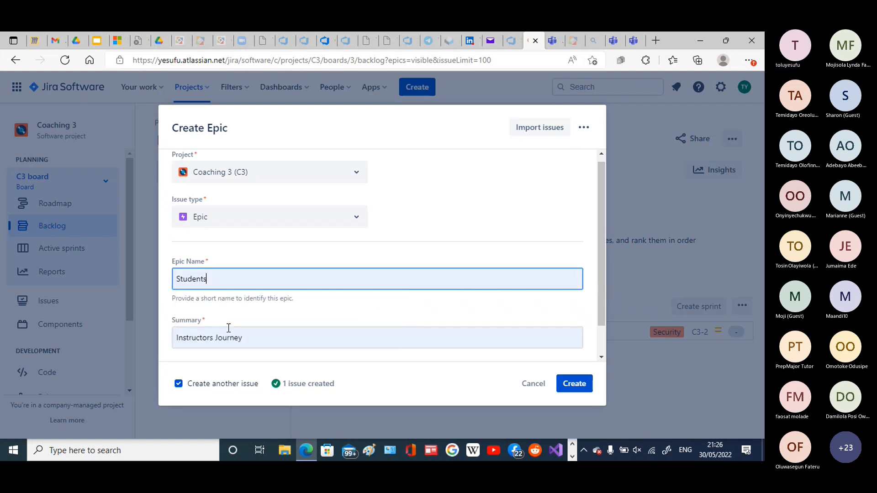
Replace the Students epic's summary with "Students Journey"
{"action": "left_click", "coordinate": [258, 341]}
{"action": "key", "text": "BackSpace"}
{"action": "key", "text": "BackSpace"}
{"action": "key", "text": "BackSpace"}
{"action": "key", "text": "BackSpace"}
{"action": "key", "text": "BackSpace"}
{"action": "key", "text": "BackSpace"}
{"action": "key", "text": "BackSpace"}
{"action": "key", "text": "BackSpace"}
{"action": "key", "text": "BackSpace"}
{"action": "key", "text": "BackSpace"}
{"action": "key", "text": "BackSpace"}
{"action": "key", "text": "BackSpace"}
{"action": "key", "text": "BackSpace"}
{"action": "key", "text": "BackSpace"}
{"action": "key", "text": "BackSpace"}
{"action": "key", "text": "BackSpace"}
{"action": "key", "text": "BackSpace"}
{"action": "key", "text": "BackSpace"}
{"action": "key", "text": "BackSpace"}
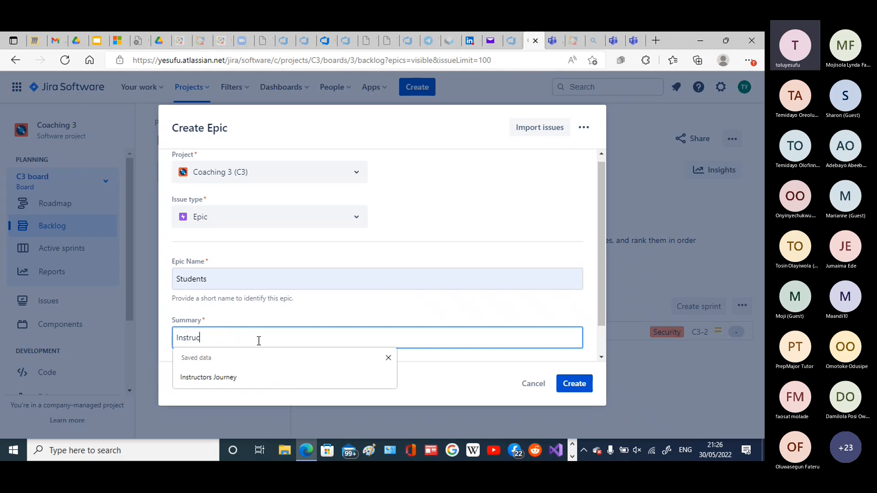
{"action": "type", "text": "Students Journey"}
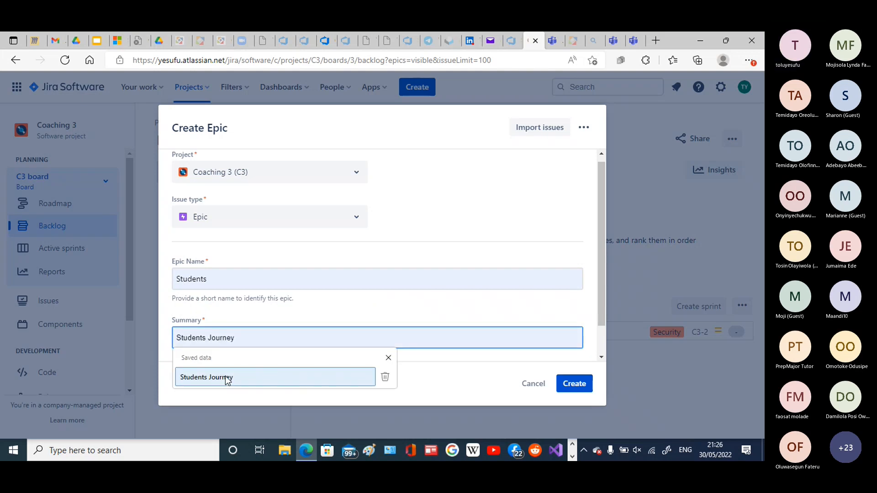
Create the Students epic with the summary "Students Journey", turning off "Create another issue", and dismiss the creation notices
{"action": "left_click", "coordinate": [226, 377]}
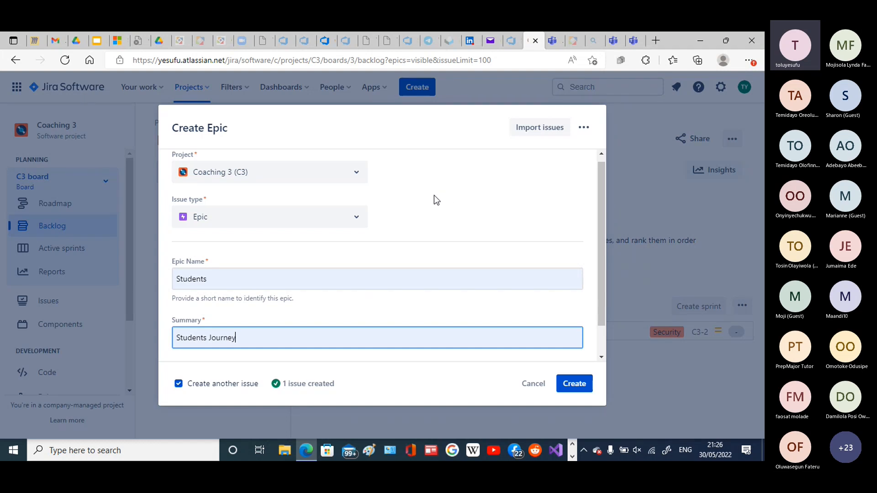
{"action": "left_click", "coordinate": [178, 385]}
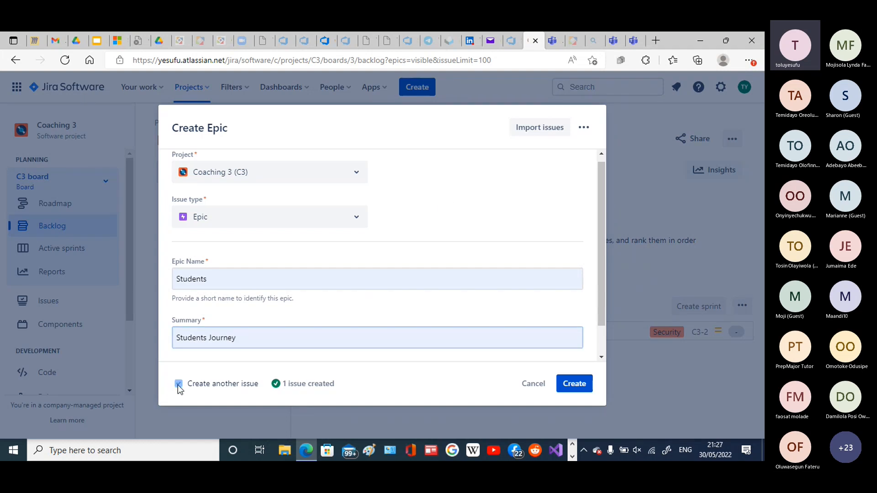
{"action": "left_click", "coordinate": [582, 388]}
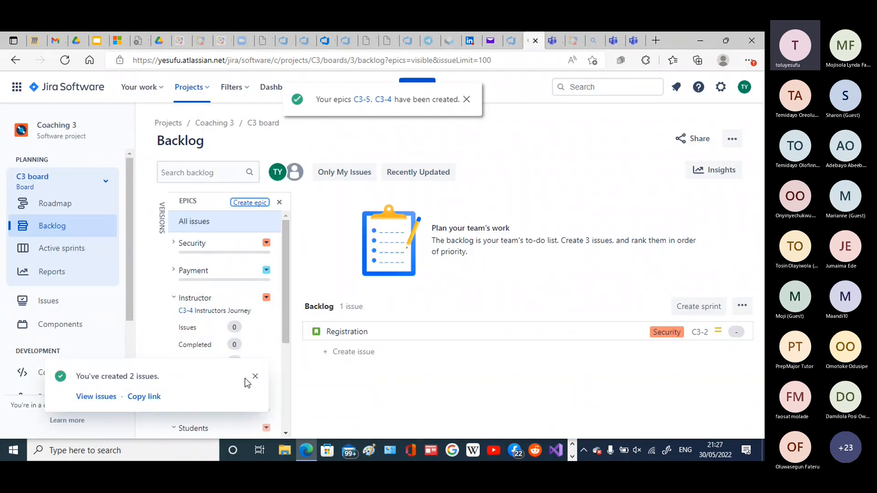
{"action": "left_click", "coordinate": [255, 377]}
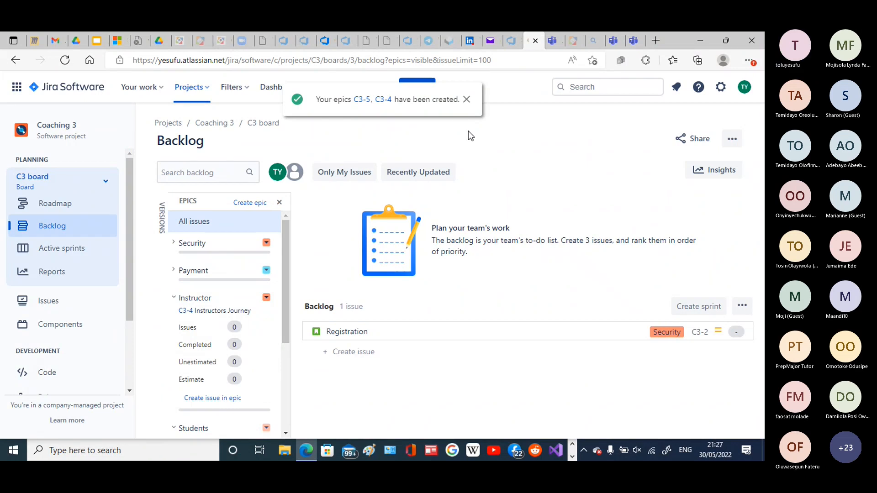
{"action": "left_click", "coordinate": [468, 102]}
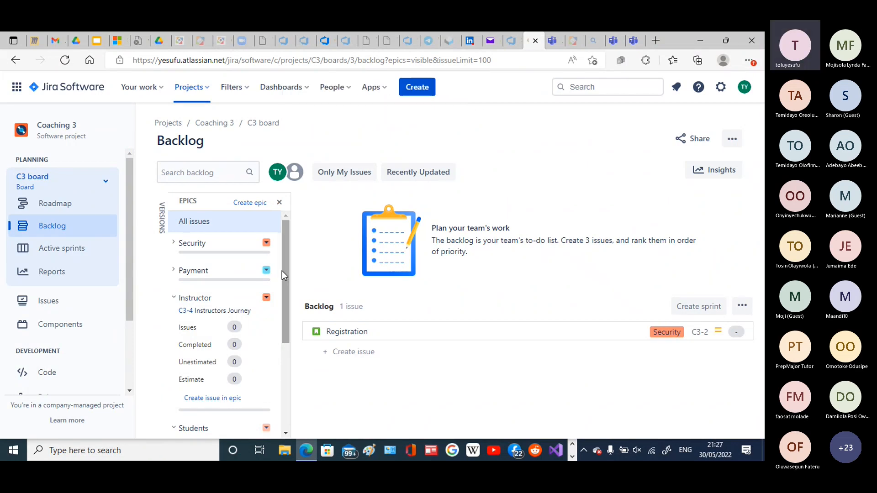
Collapse the Students and Instructor epics' details in the epics list and dismiss the browser notification
{"action": "left_click_drag", "start_coordinate": [285, 272], "coordinate": [275, 383]}
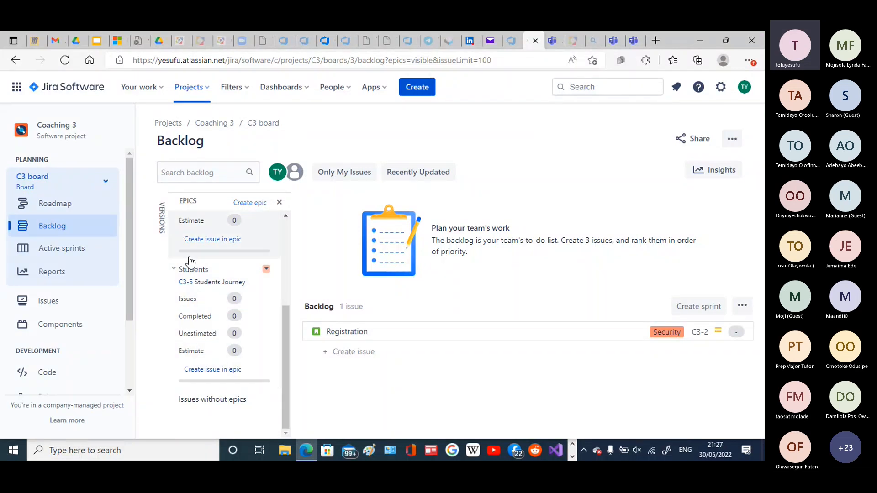
{"action": "left_click", "coordinate": [175, 269]}
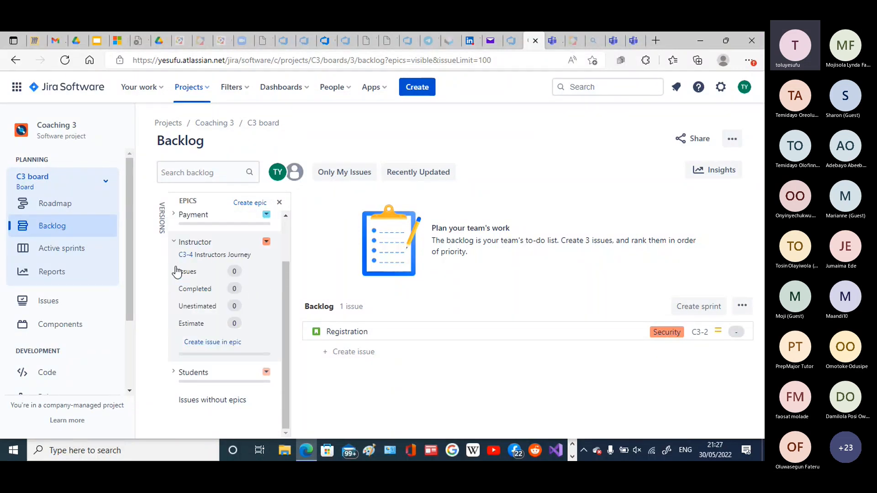
{"action": "left_click", "coordinate": [174, 244]}
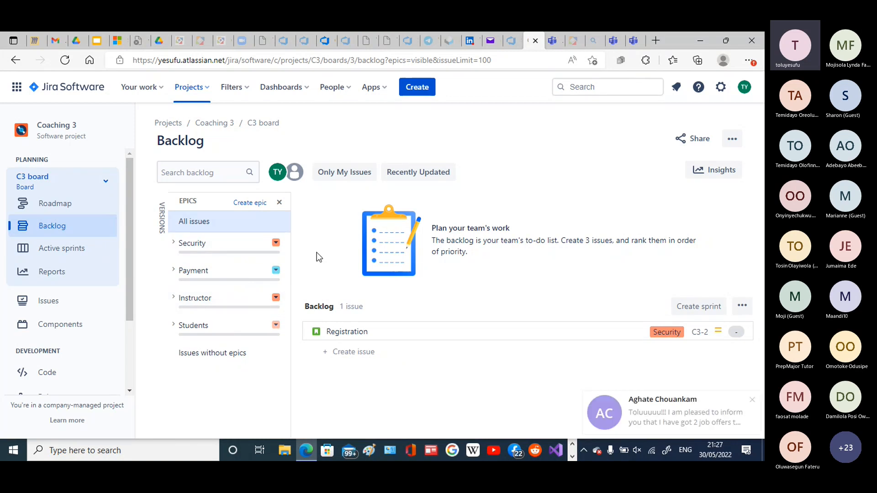
{"action": "mouse_move", "coordinate": [736, 399]}
{"action": "left_click", "coordinate": [752, 400]}
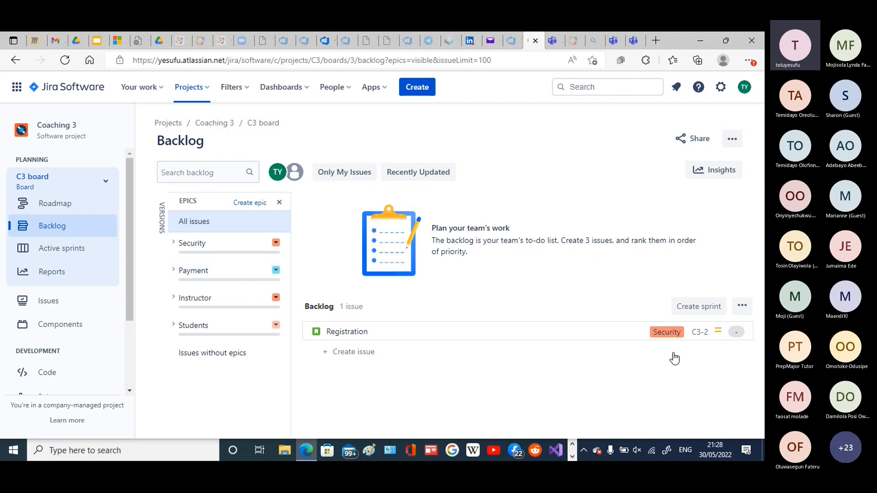
Examine the Security epic's description and issue counts, dismissing the browser notification, and collapse its details
{"action": "left_click", "coordinate": [173, 243]}
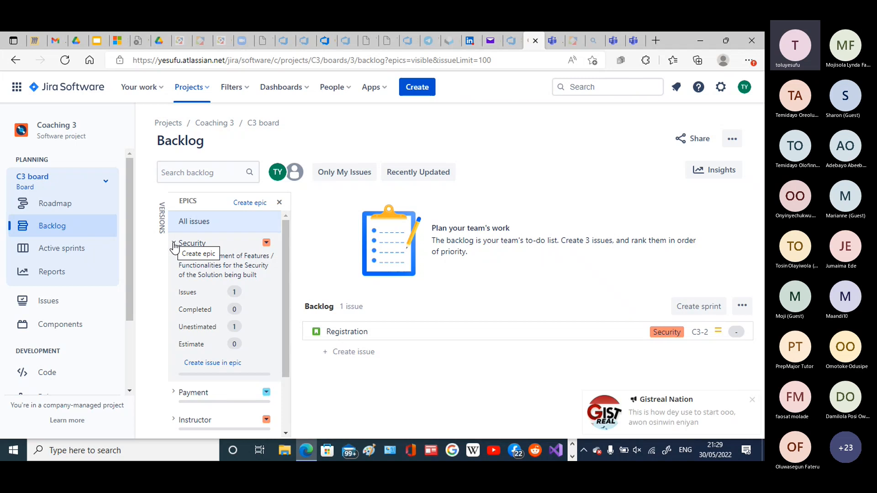
{"action": "left_click", "coordinate": [750, 402]}
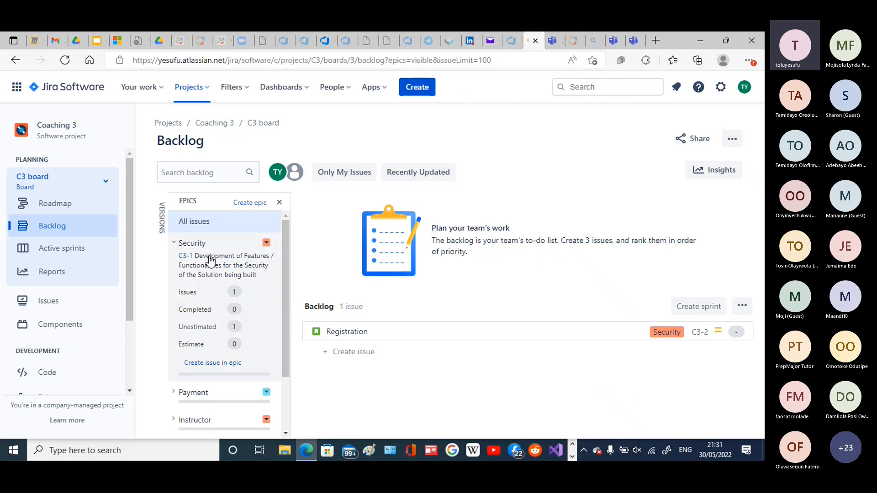
{"action": "left_click", "coordinate": [173, 245]}
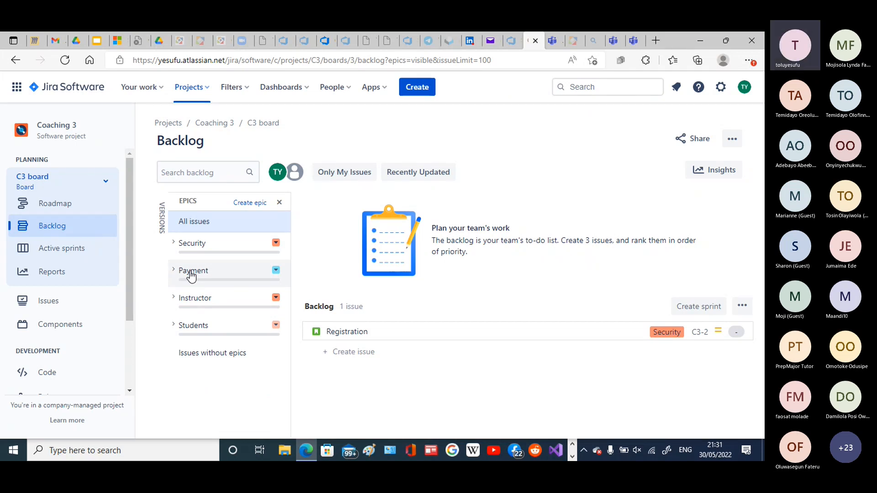
Expand the Payment epic's details, clear the backlog filter on it, and start a new issue in that epic
{"action": "left_click", "coordinate": [191, 273]}
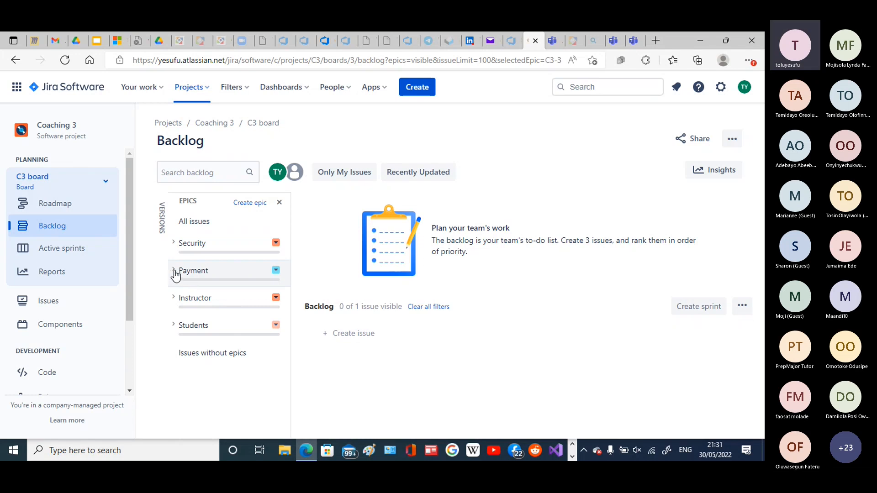
{"action": "left_click", "coordinate": [175, 272]}
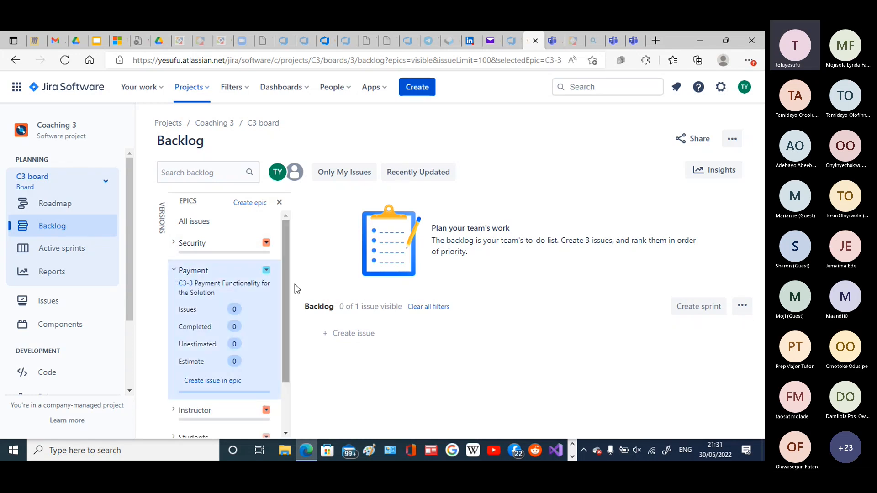
{"action": "left_click", "coordinate": [422, 307]}
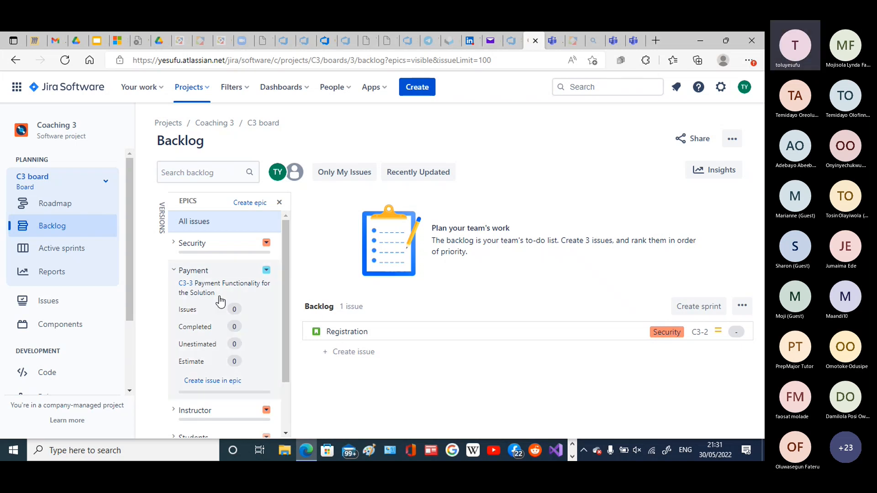
{"action": "left_click", "coordinate": [213, 382]}
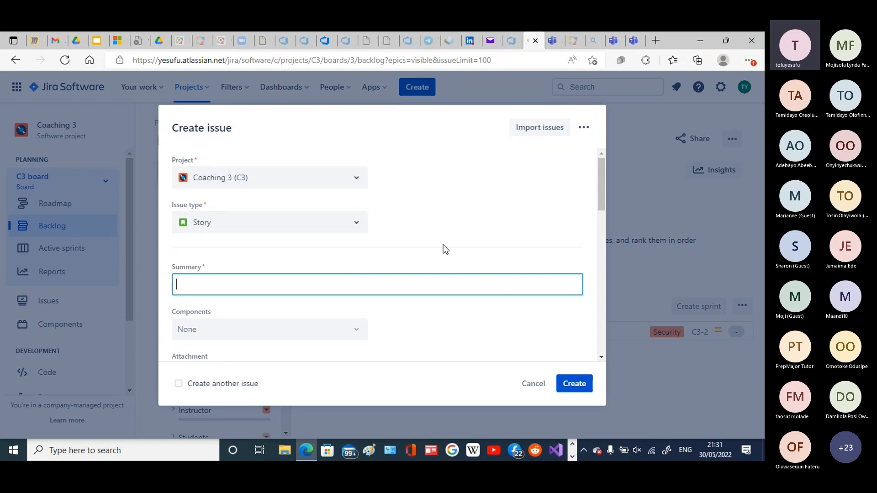
{"action": "left_click", "coordinate": [356, 228]}
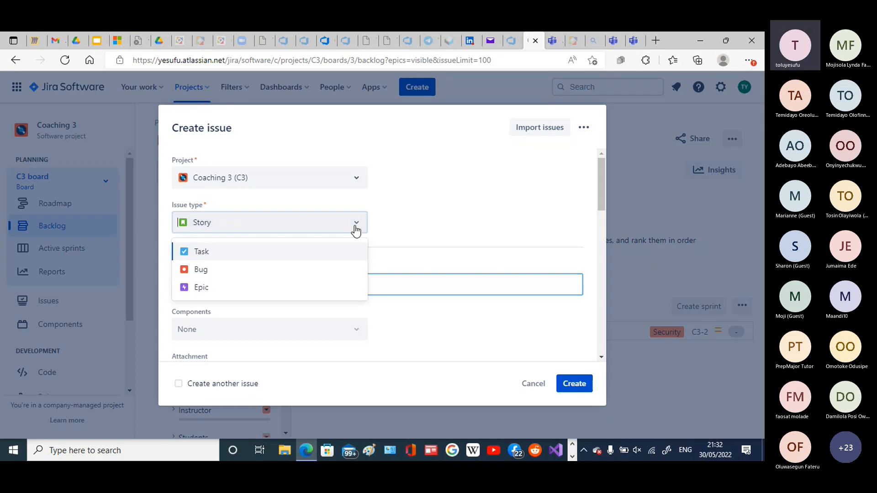
{"action": "left_click", "coordinate": [266, 278]}
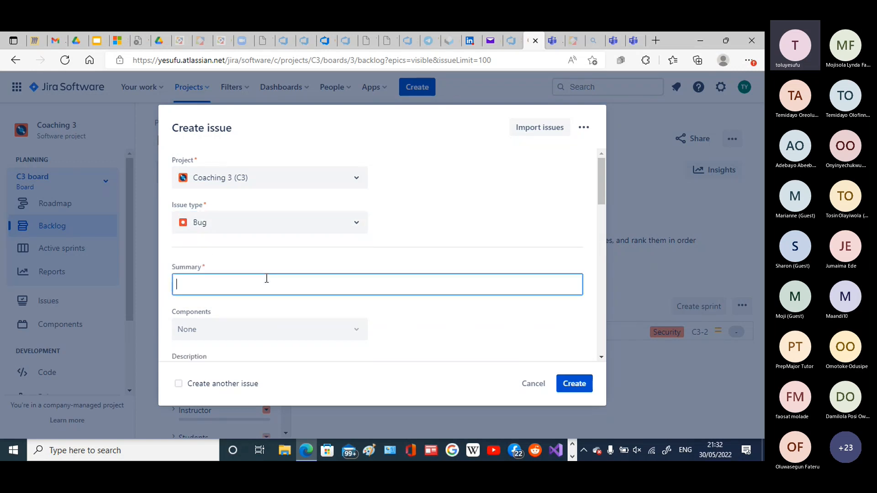
{"action": "left_click", "coordinate": [358, 224]}
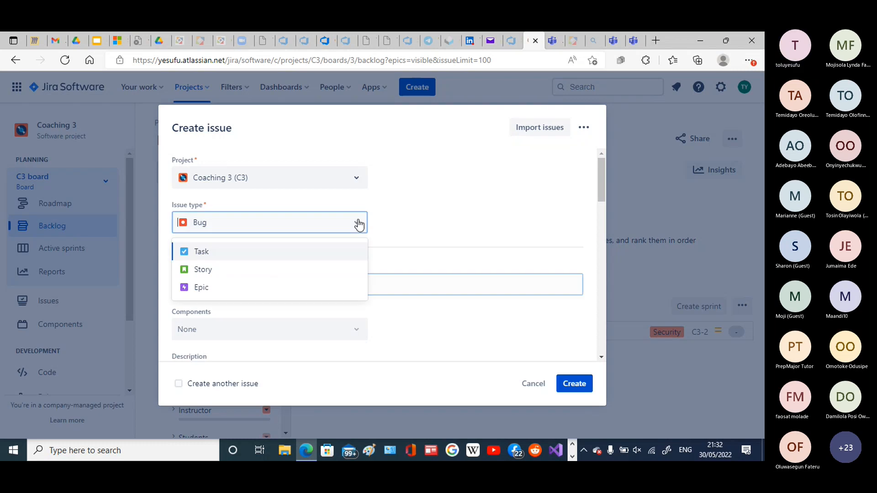
{"action": "left_click", "coordinate": [225, 273]}
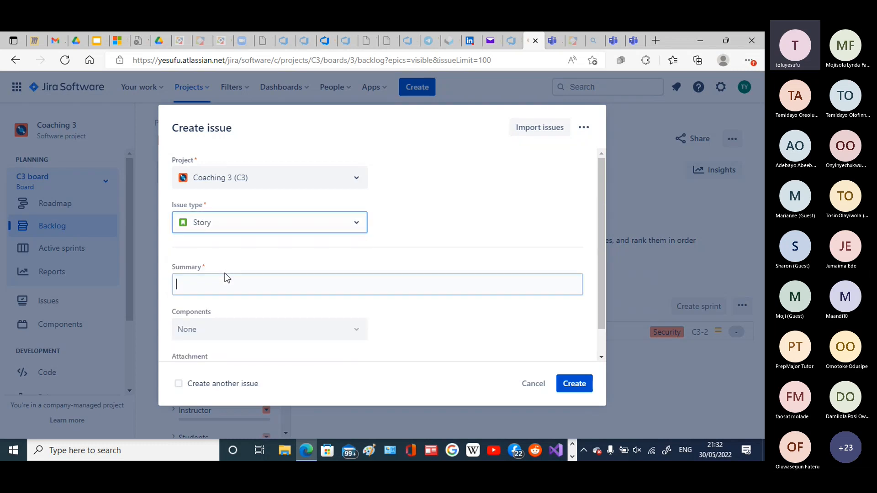
Enter "Payment by Debit Card" as the summary of the new story
{"action": "left_click", "coordinate": [205, 284]}
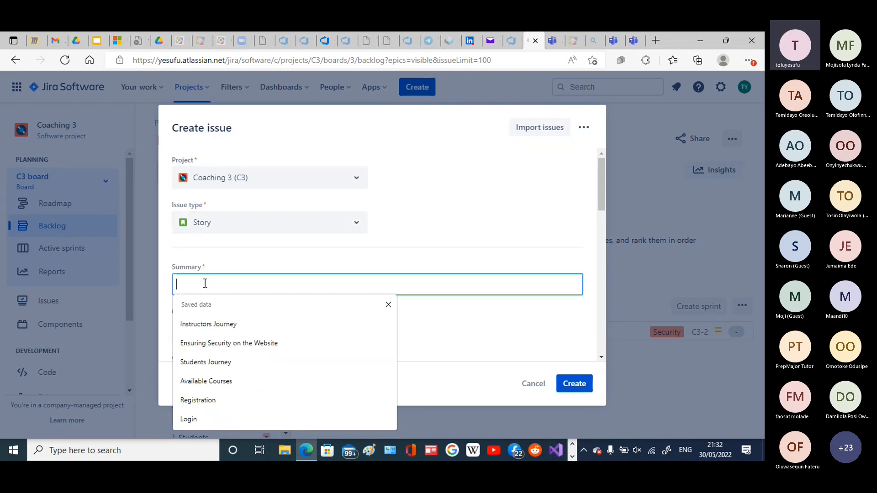
{"action": "left_click", "coordinate": [459, 230]}
{"action": "left_click", "coordinate": [236, 289]}
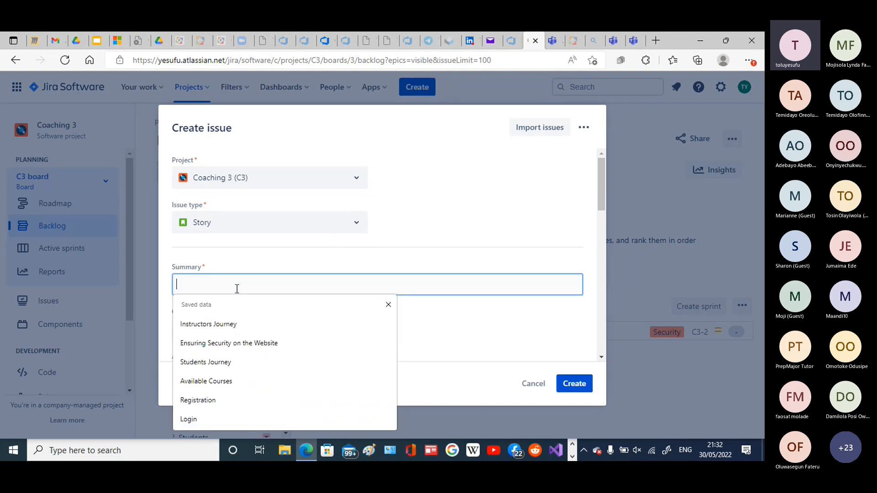
{"action": "type", "text": "P"}
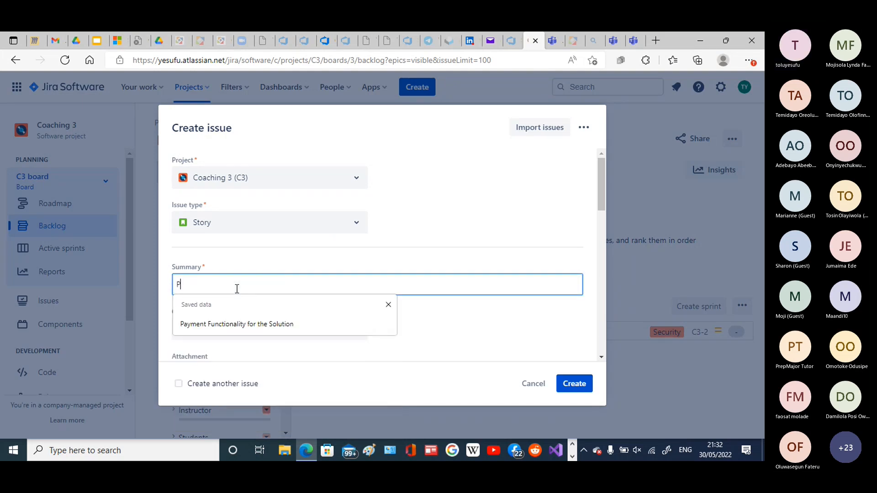
{"action": "type", "text": "ayment by "}
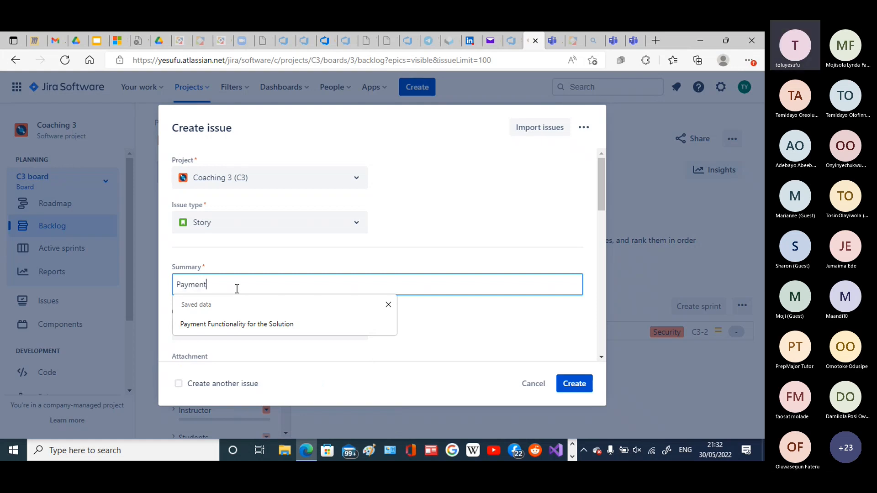
{"action": "type", "text": "D"}
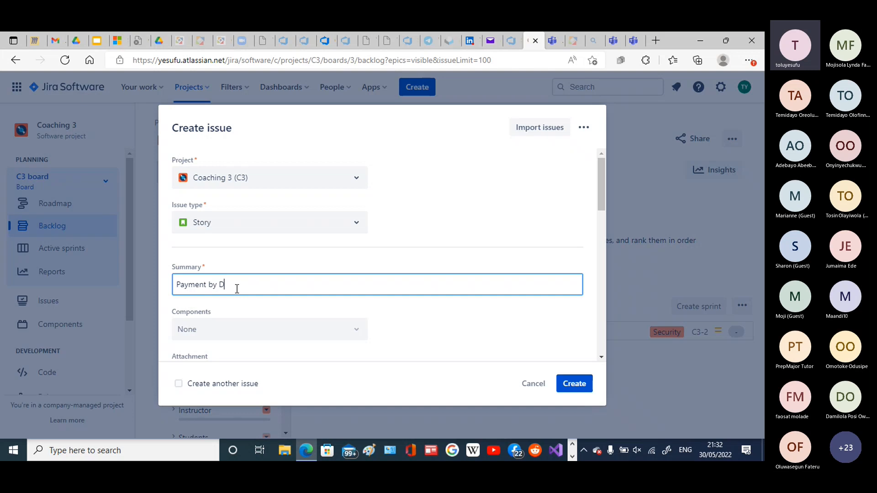
{"action": "type", "text": "ebit Card"}
Examine the new story's Reporter field and the link types available for its linked issues
{"action": "left_click", "coordinate": [602, 193]}
{"action": "left_click_drag", "start_coordinate": [602, 194], "coordinate": [601, 258]}
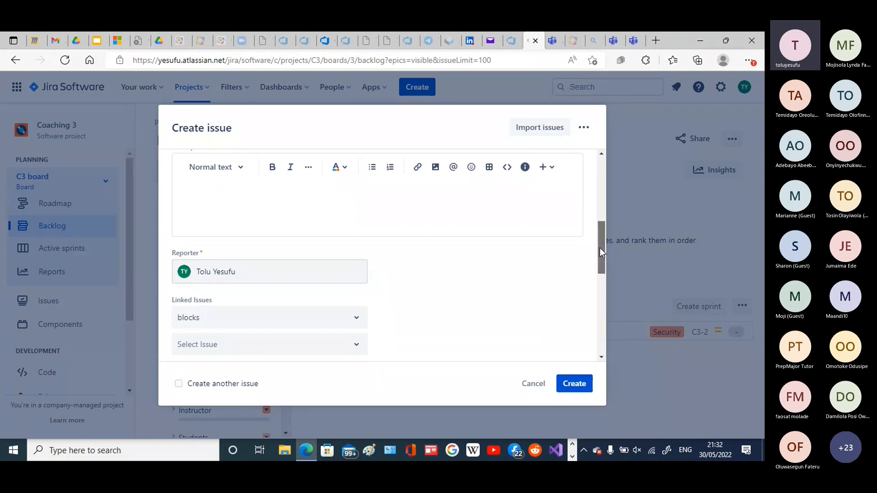
{"action": "left_click_drag", "start_coordinate": [600, 249], "coordinate": [601, 256]}
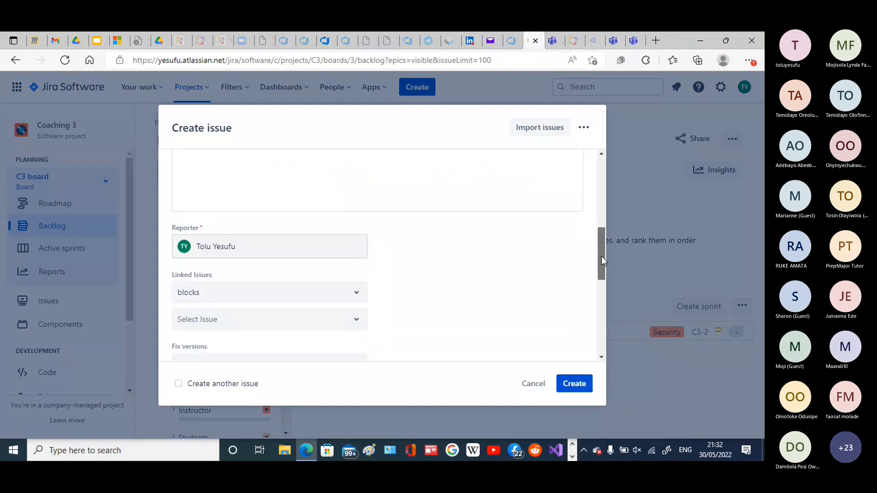
{"action": "left_click_drag", "start_coordinate": [602, 257], "coordinate": [601, 265]}
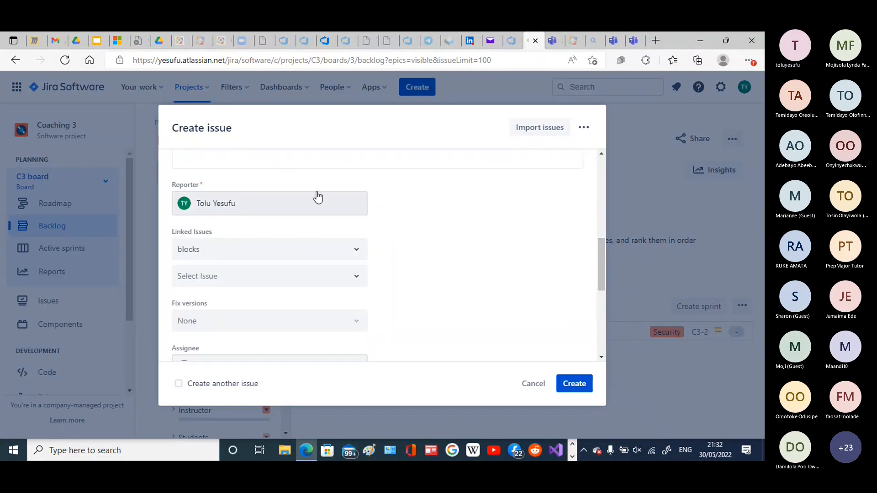
{"action": "left_click_drag", "start_coordinate": [602, 249], "coordinate": [601, 272]}
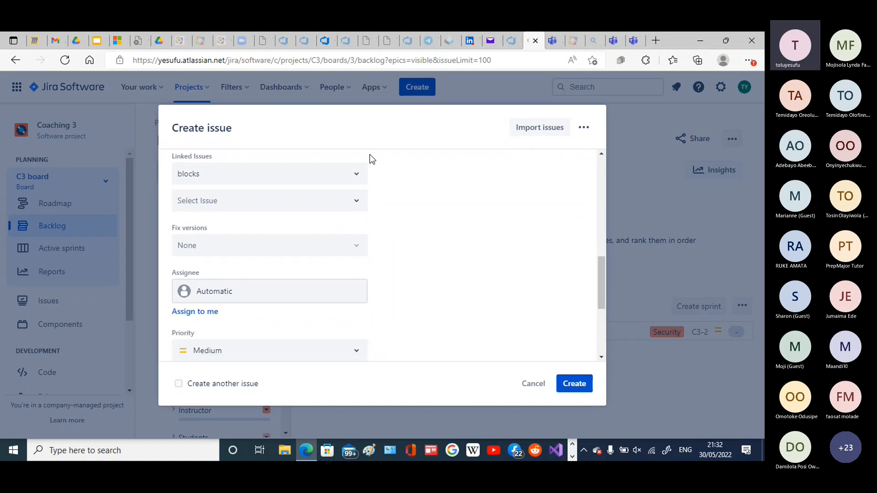
{"action": "left_click", "coordinate": [358, 176]}
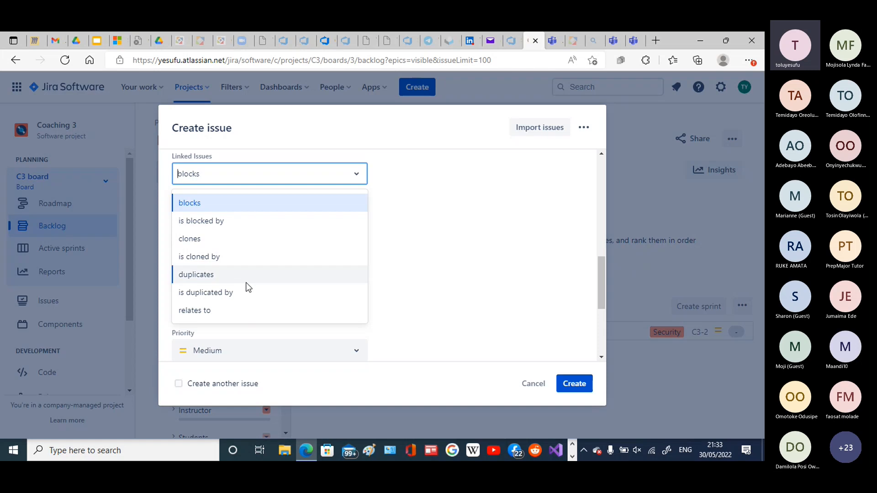
{"action": "left_click", "coordinate": [494, 170]}
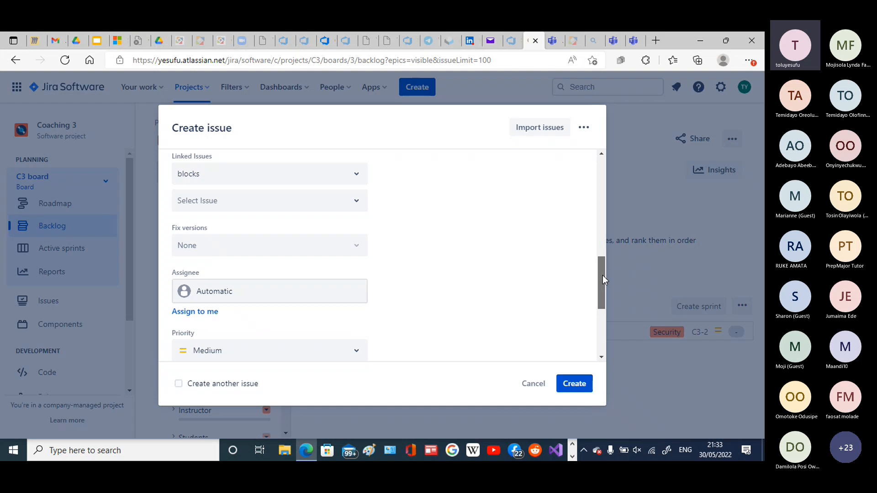
Assign the new story to your own account
{"action": "left_click_drag", "start_coordinate": [603, 276], "coordinate": [603, 298]}
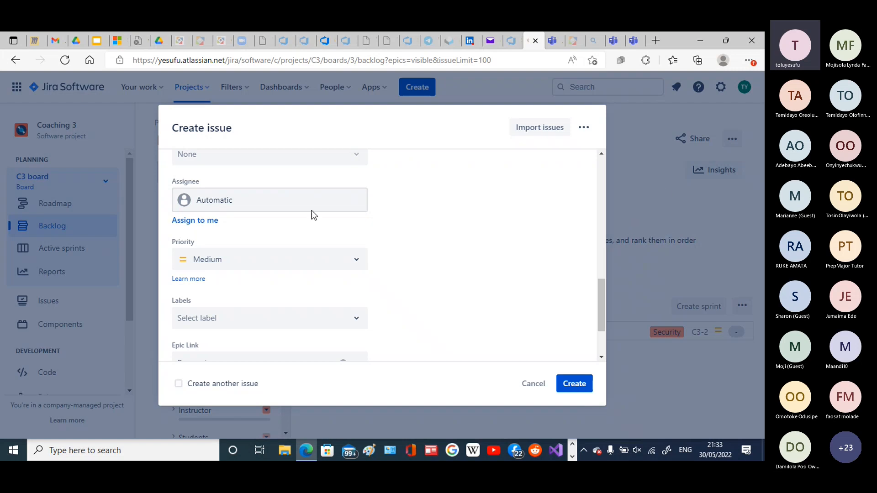
{"action": "left_click", "coordinate": [324, 213]}
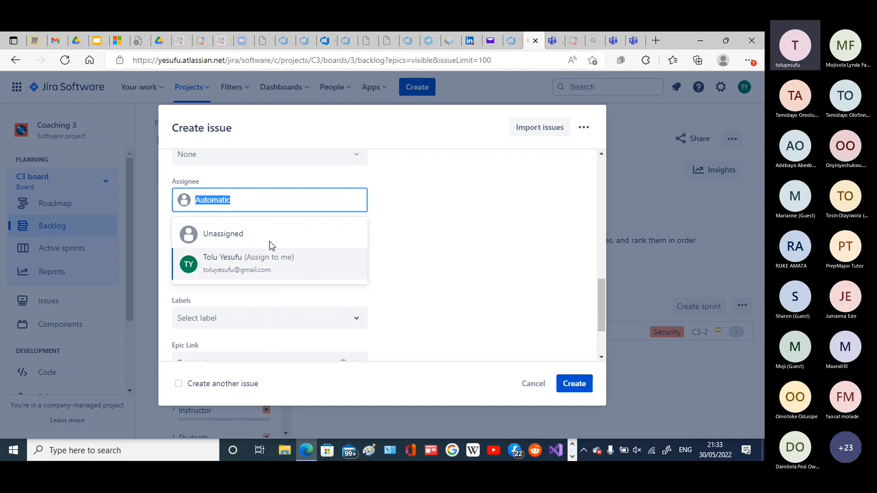
{"action": "left_click", "coordinate": [261, 269]}
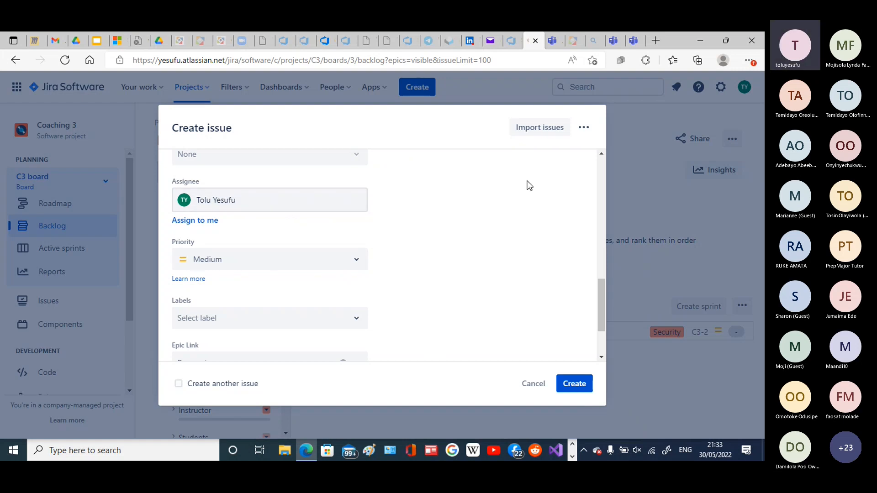
Create the "Payment by Debit Card" story at Medium priority with the option to create another issue enabled
{"action": "mouse_move", "coordinate": [600, 295]}
{"action": "left_mouse_down"}
{"action": "mouse_move", "coordinate": [604, 303]}
{"action": "mouse_move", "coordinate": [586, 300]}
{"action": "left_mouse_up"}
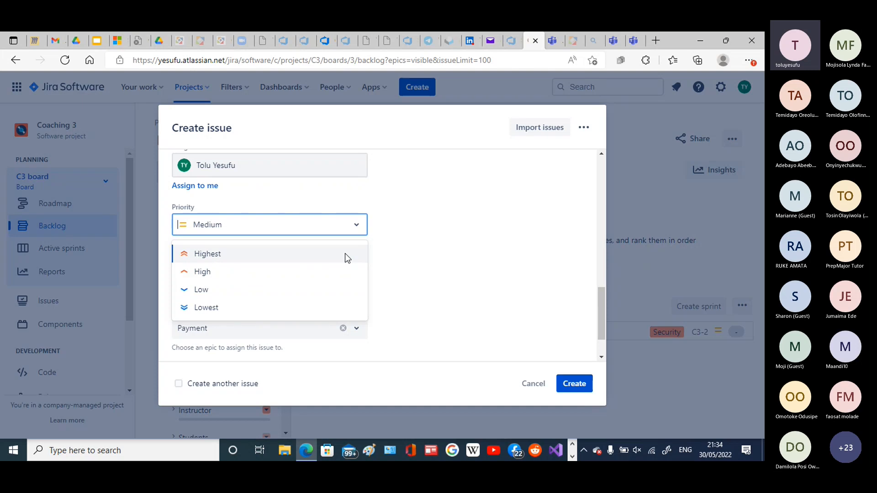
{"action": "left_click", "coordinate": [409, 229]}
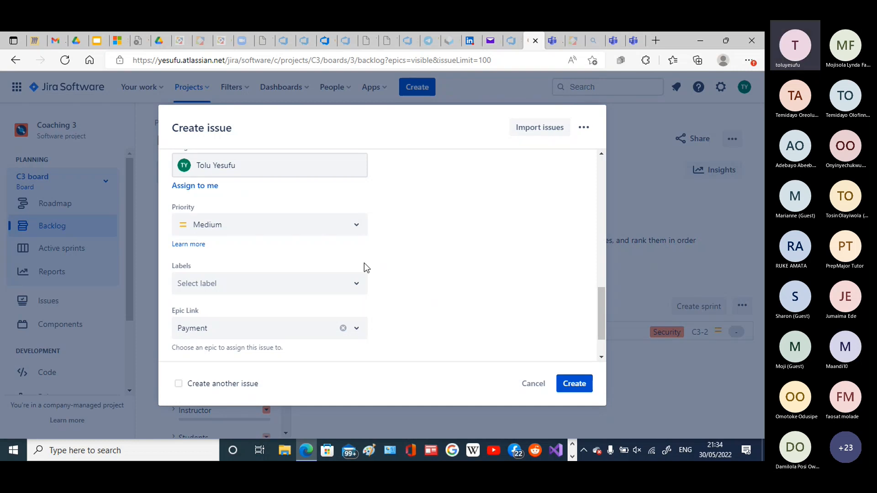
{"action": "left_click", "coordinate": [177, 387]}
{"action": "left_click", "coordinate": [568, 386]}
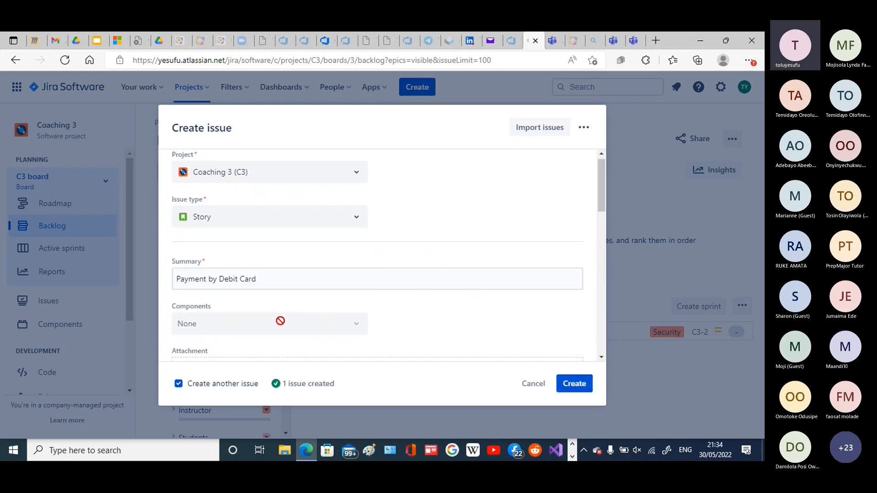
Change the summary of the next story to "Payment by Credit Card"
{"action": "left_click", "coordinate": [308, 278]}
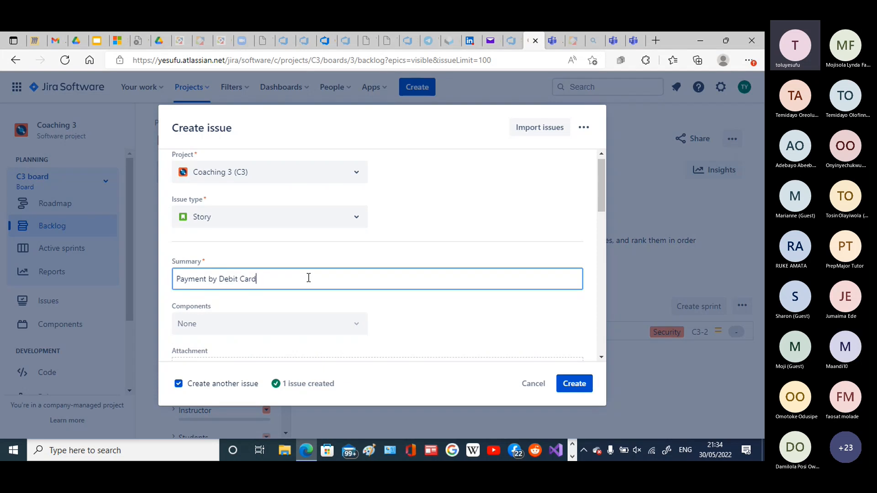
{"action": "left_click", "coordinate": [241, 279]}
{"action": "key", "text": "BackSpace"}
{"action": "key", "text": "BackSpace"}
{"action": "key", "text": "BackSpace"}
{"action": "key", "text": "BackSpace"}
{"action": "key", "text": "BackSpace"}
{"action": "key", "text": "BackSpace"}
{"action": "type", "text": "Credit"}
Check the assignee options without changing them, turn off creating another issue, and create the Payment by Credit Card story
{"action": "left_click_drag", "start_coordinate": [602, 188], "coordinate": [596, 300]}
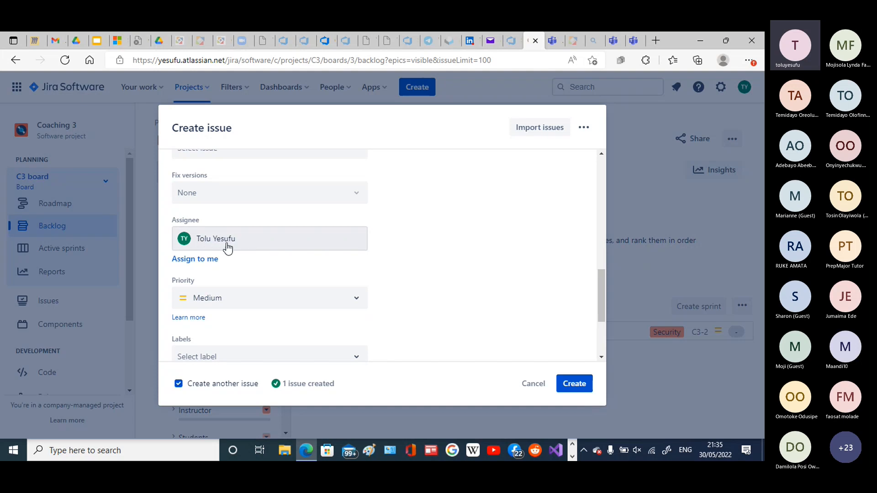
{"action": "left_click", "coordinate": [252, 249]}
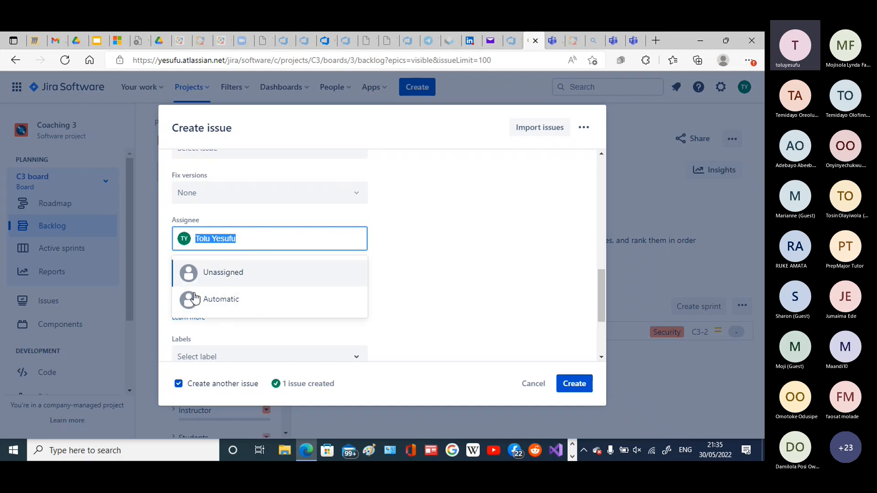
{"action": "left_click", "coordinate": [420, 236]}
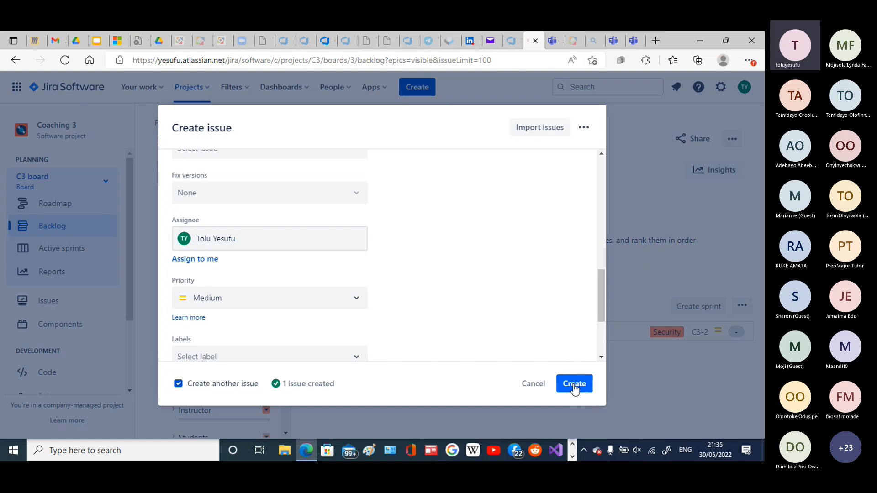
{"action": "left_click", "coordinate": [179, 384]}
{"action": "left_click", "coordinate": [574, 384]}
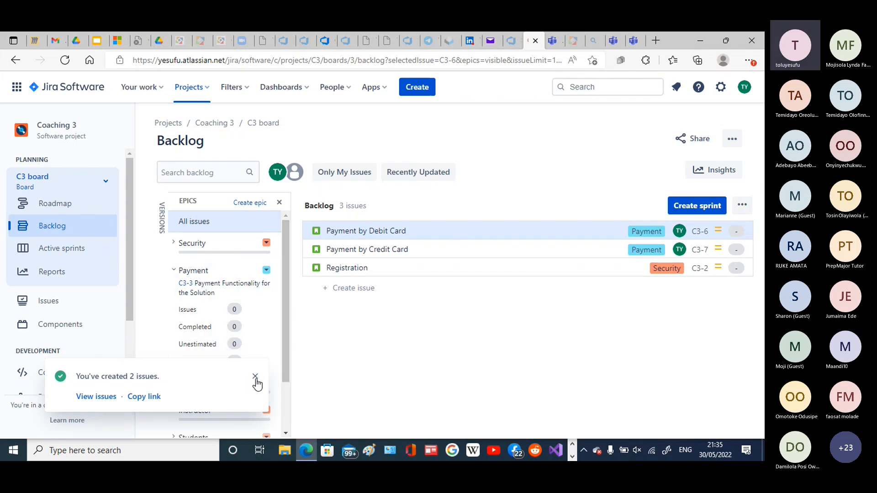
Dismiss the issue creation notification, reload the backlog, and collapse the Payment epic's details
{"action": "left_click", "coordinate": [255, 376]}
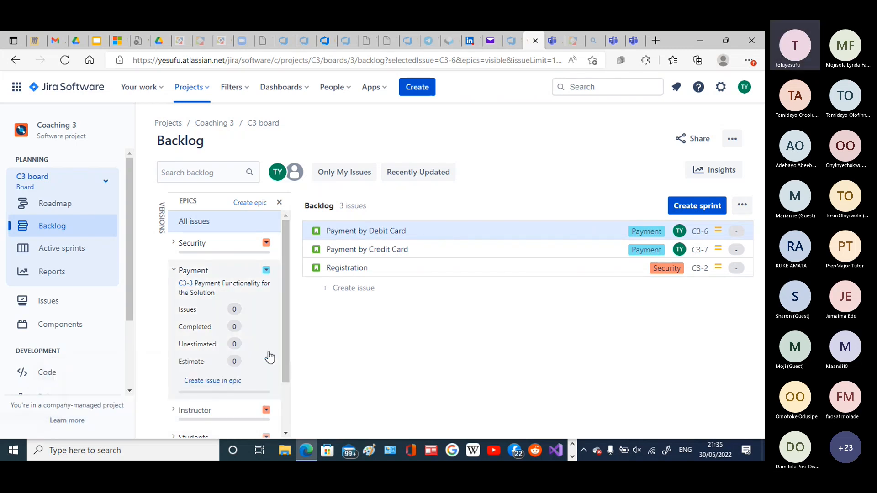
{"action": "left_click_drag", "start_coordinate": [286, 317], "coordinate": [289, 383]}
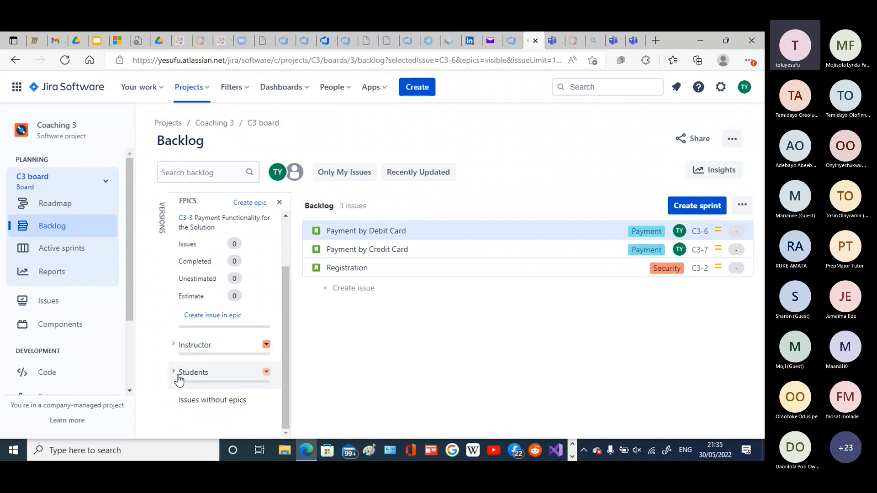
{"action": "left_click_drag", "start_coordinate": [283, 366], "coordinate": [313, 296]}
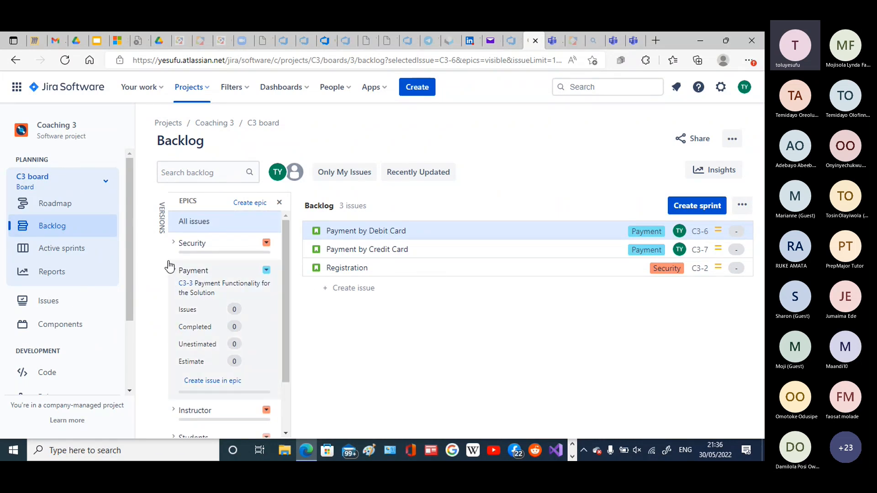
{"action": "left_click", "coordinate": [65, 61]}
{"action": "left_click", "coordinate": [173, 275]}
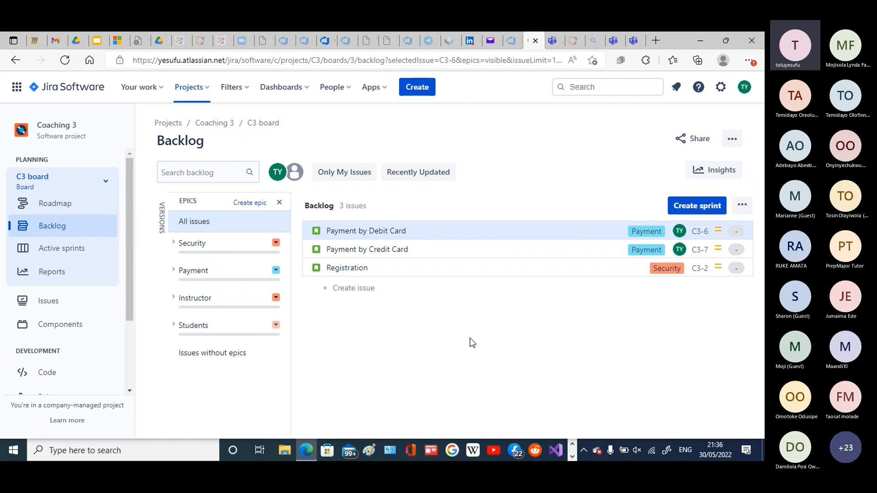
Add a story named "Log in" directly to the backlog and close the new-issue entry
{"action": "left_click", "coordinate": [349, 294]}
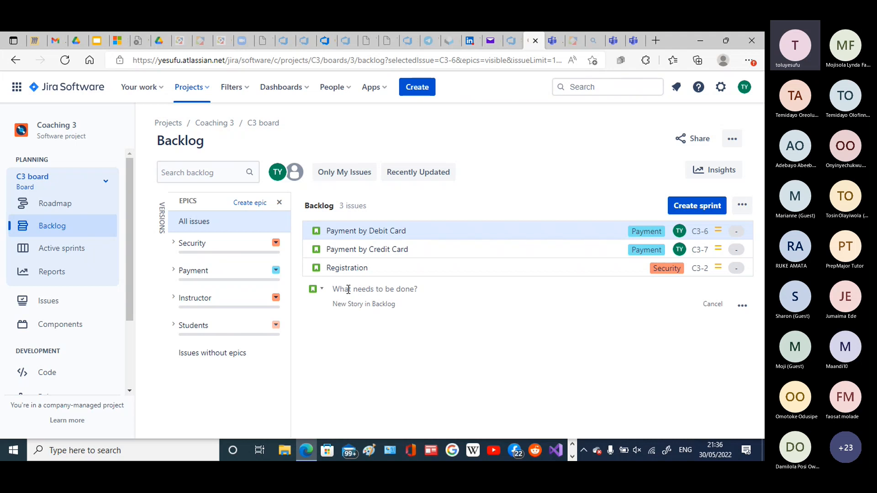
{"action": "type", "text": "L"}
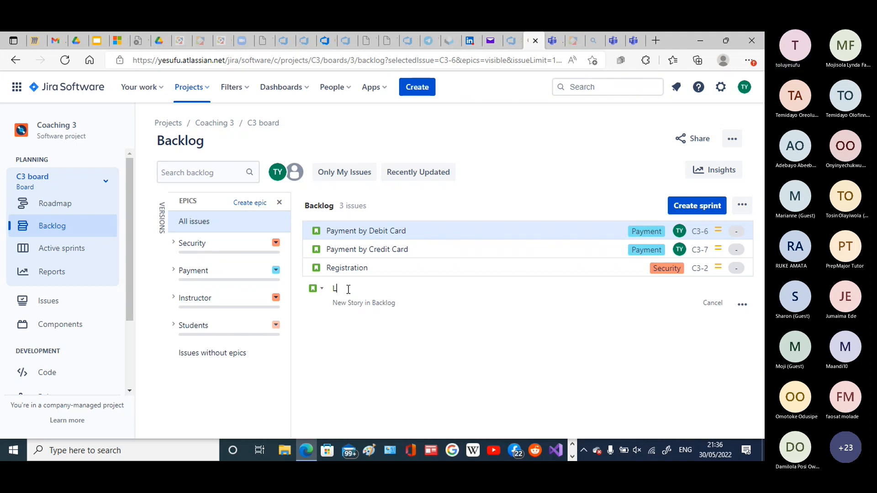
{"action": "type", "text": "og In"}
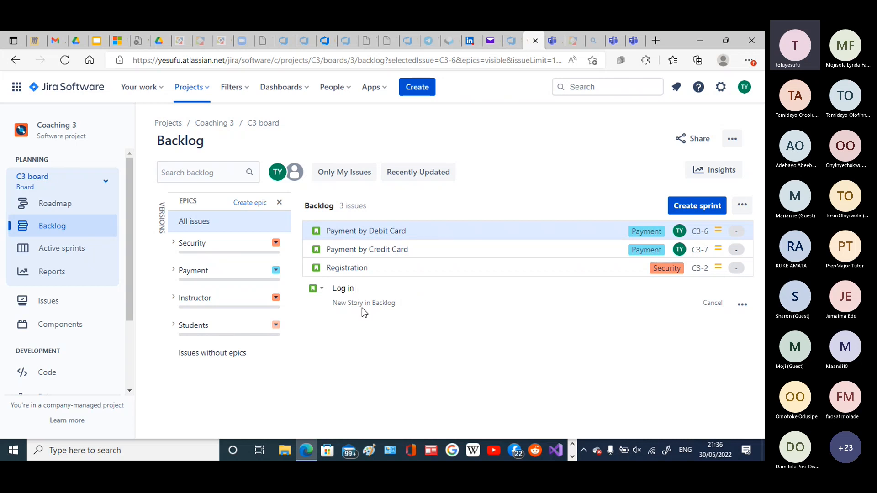
{"action": "key", "text": "Return"}
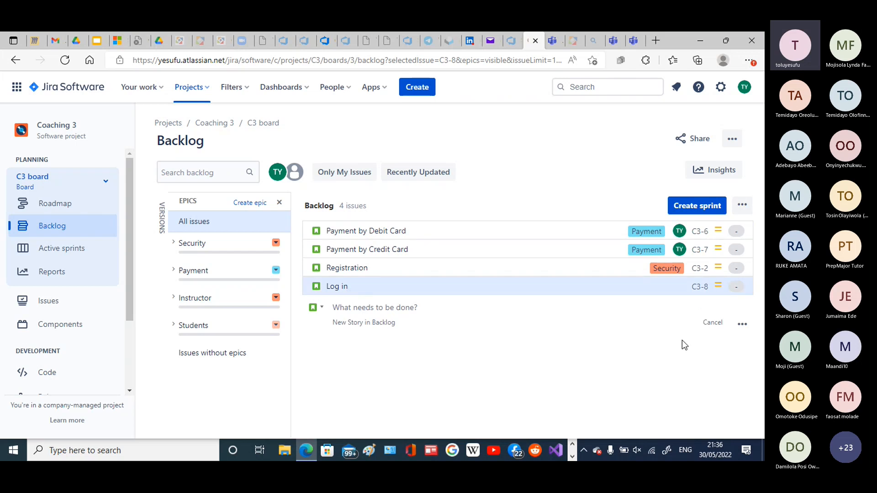
{"action": "left_click", "coordinate": [721, 323]}
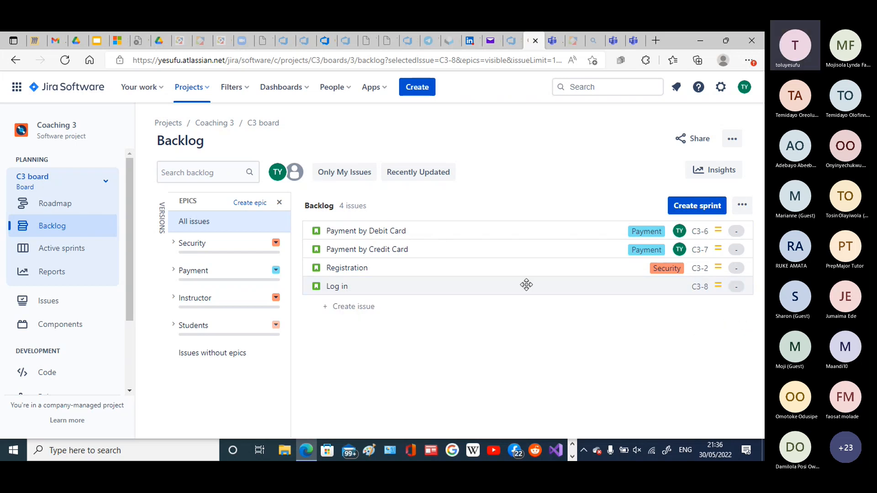
Expand the Security epic's details and add a story named "Email" directly to the backlog
{"action": "left_click", "coordinate": [670, 284]}
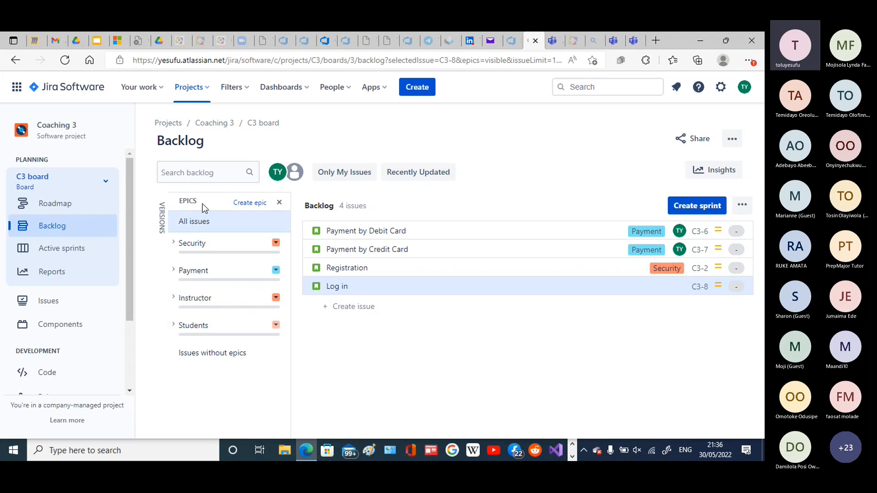
{"action": "left_click", "coordinate": [173, 243]}
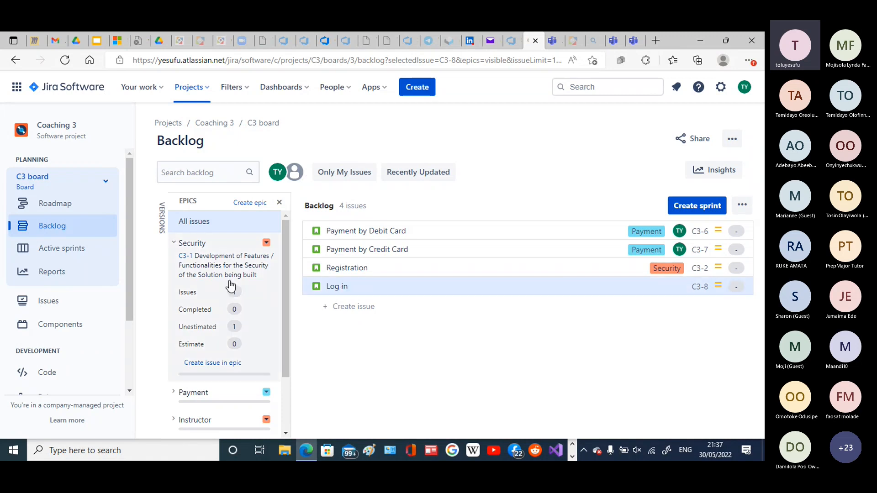
{"action": "left_click", "coordinate": [366, 309]}
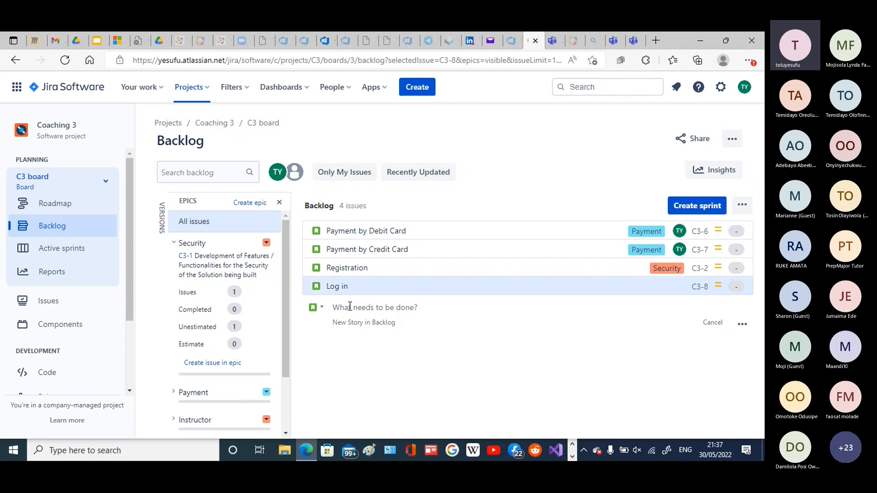
{"action": "type", "text": "Email"}
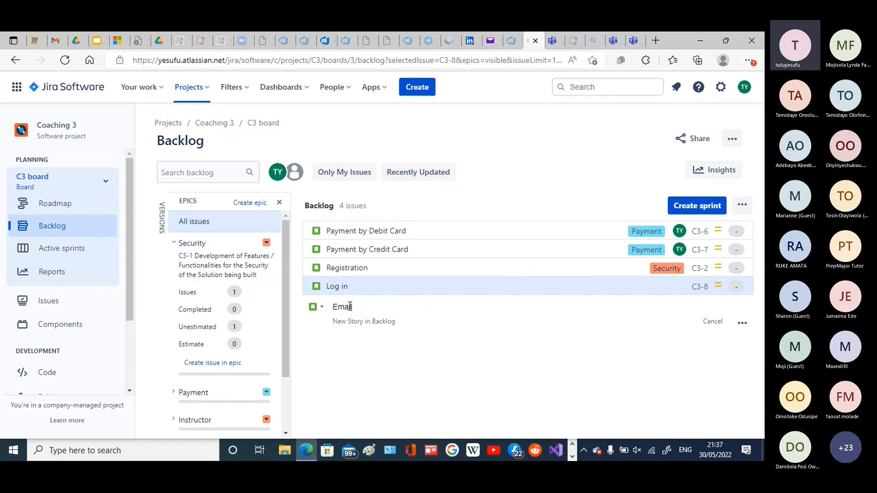
{"action": "key", "text": "Return"}
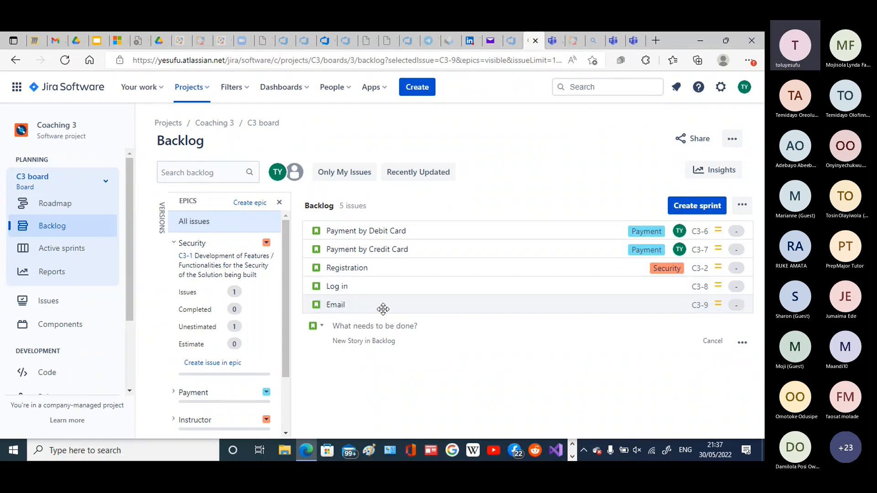
{"action": "left_click", "coordinate": [713, 341]}
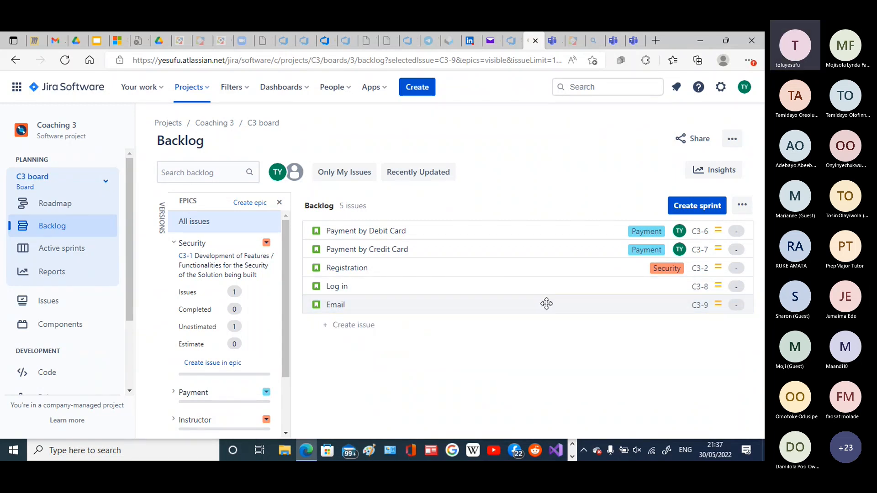
Try ranking the Log in story below Email in the backlog and move it back above Email
{"action": "left_click", "coordinate": [665, 292], "text": "ctrl"}
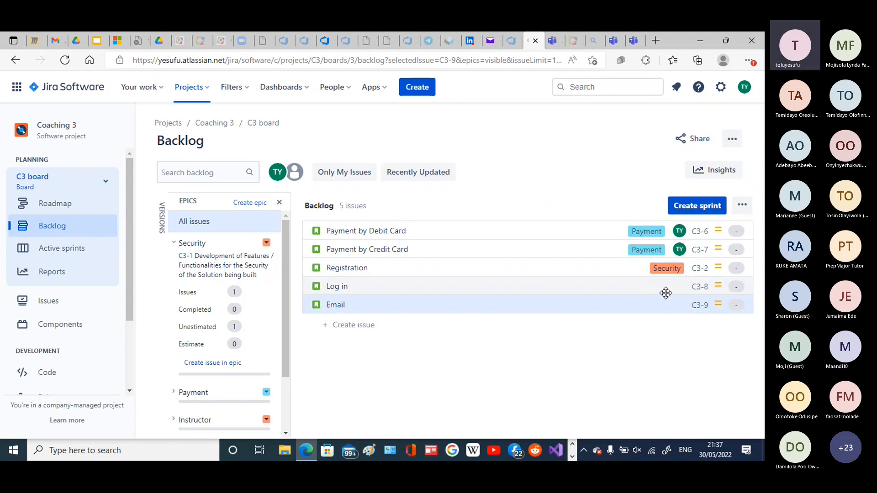
{"action": "left_click_drag", "start_coordinate": [666, 300], "coordinate": [396, 290]}
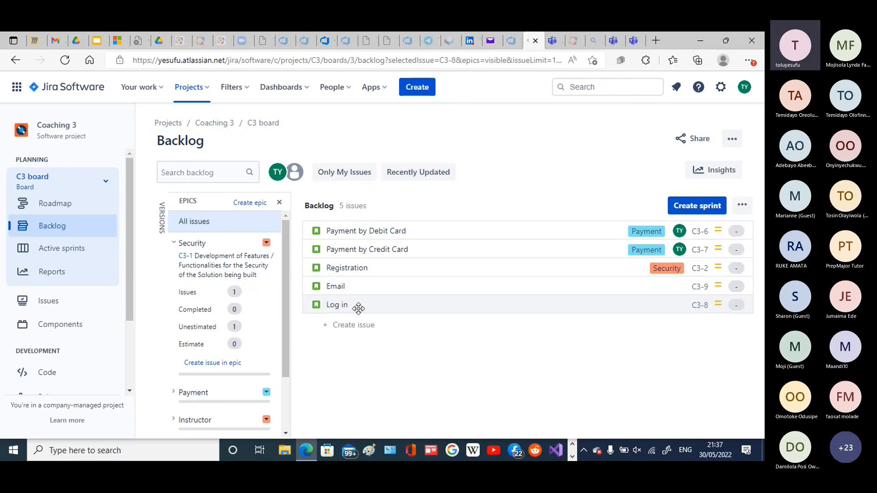
{"action": "left_click_drag", "start_coordinate": [359, 309], "coordinate": [360, 289]}
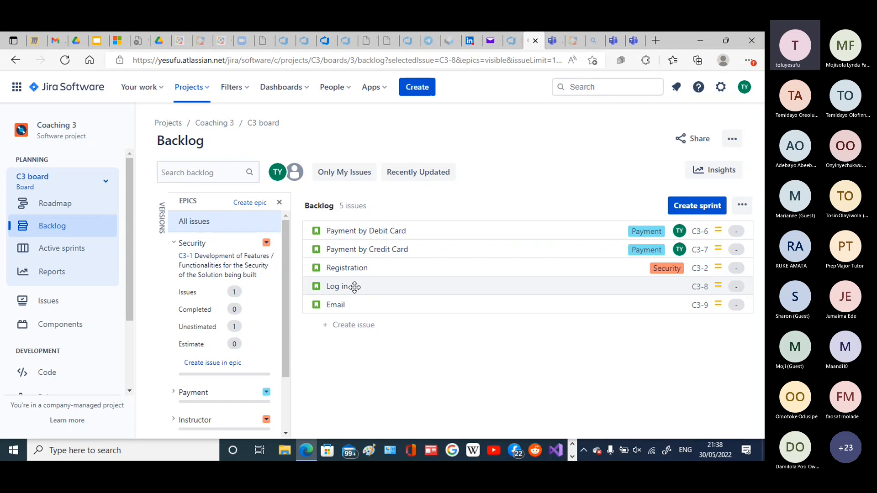
Add the Log in story to the Security epic and rank it directly below the Registration story
{"action": "left_click", "coordinate": [405, 286]}
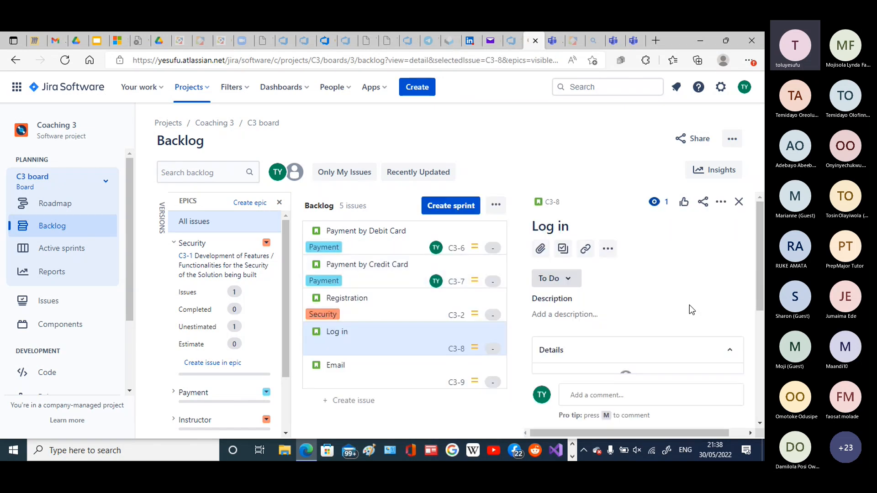
{"action": "left_click", "coordinate": [740, 202]}
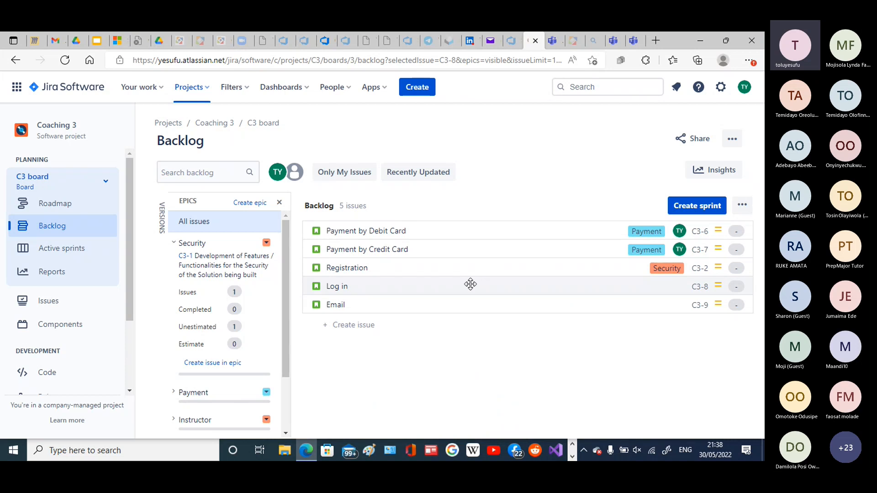
{"action": "left_click_drag", "start_coordinate": [471, 284], "coordinate": [316, 251]}
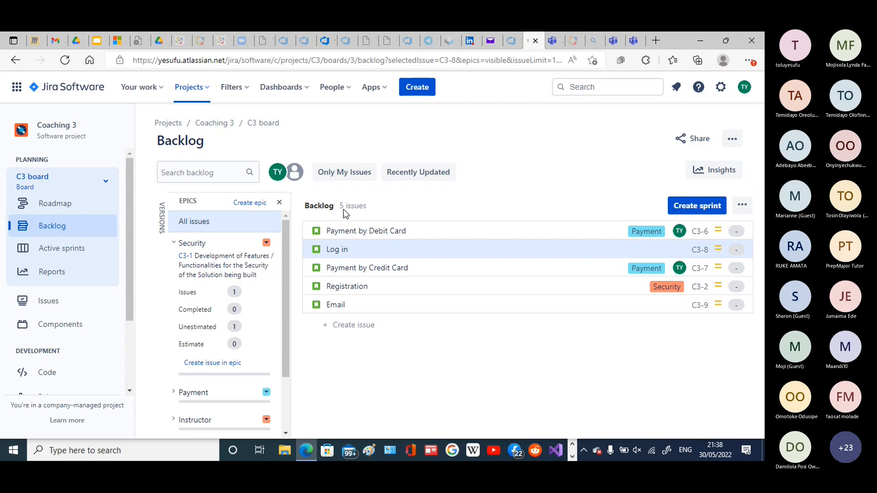
{"action": "left_click_drag", "start_coordinate": [367, 252], "coordinate": [227, 264]}
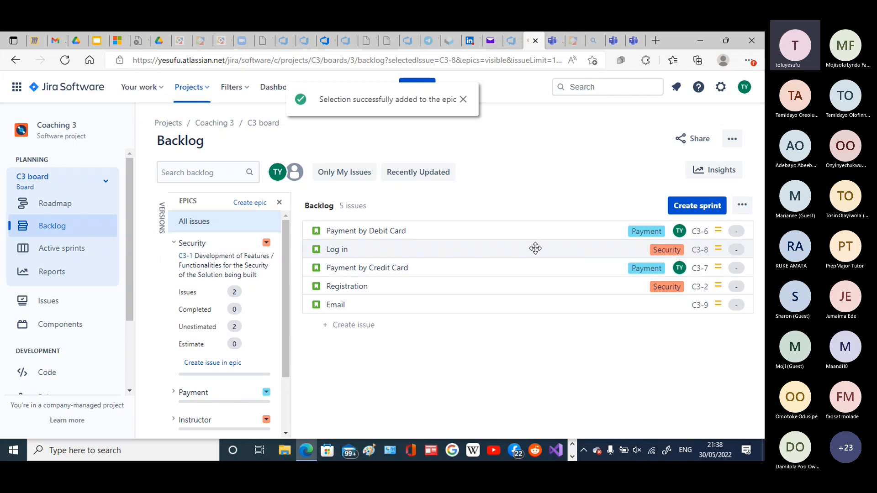
{"action": "left_click_drag", "start_coordinate": [535, 248], "coordinate": [533, 288]}
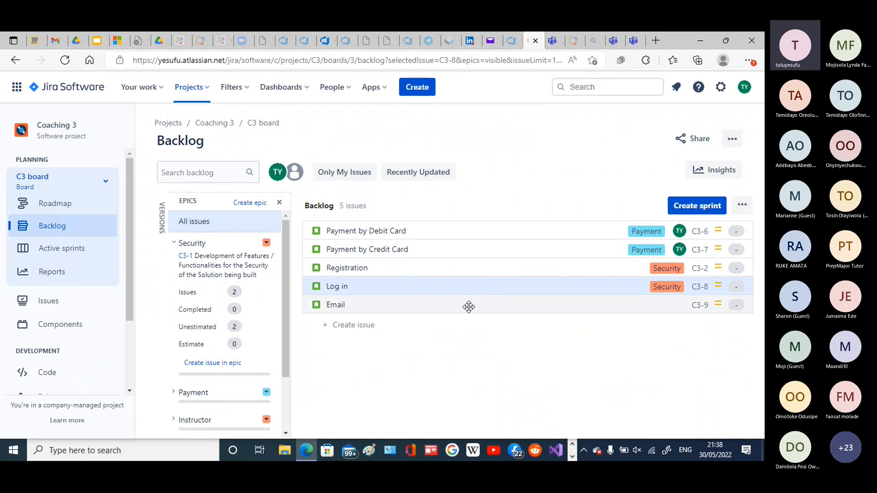
Open the Email story's details and expand its additional fields to examine the Epic Link field
{"action": "left_click", "coordinate": [495, 306]}
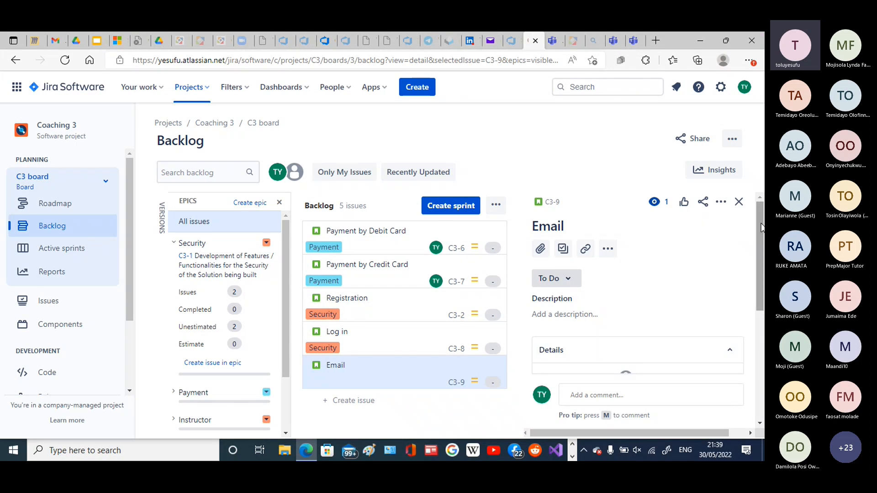
{"action": "left_click_drag", "start_coordinate": [762, 227], "coordinate": [759, 319]}
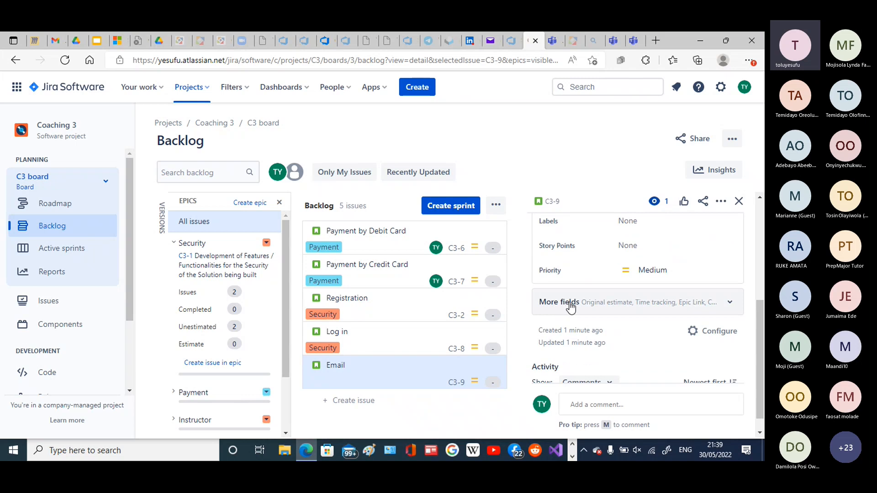
{"action": "left_click", "coordinate": [731, 305]}
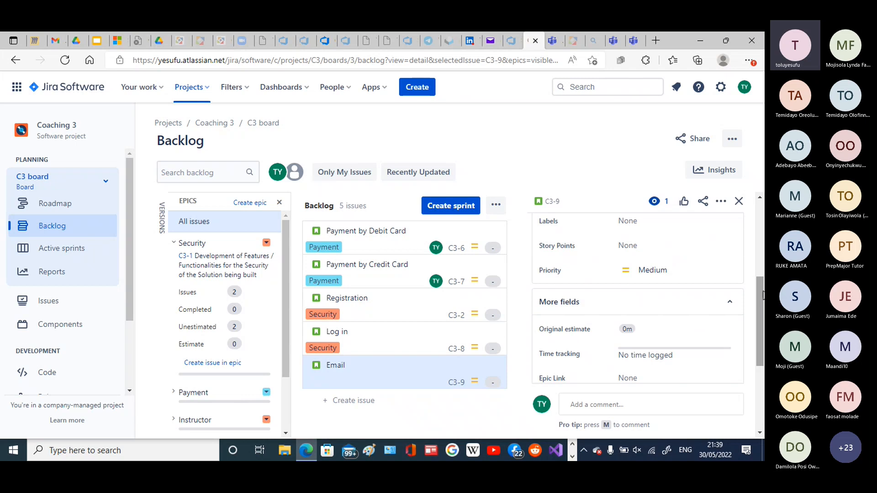
{"action": "left_click_drag", "start_coordinate": [763, 294], "coordinate": [763, 343]}
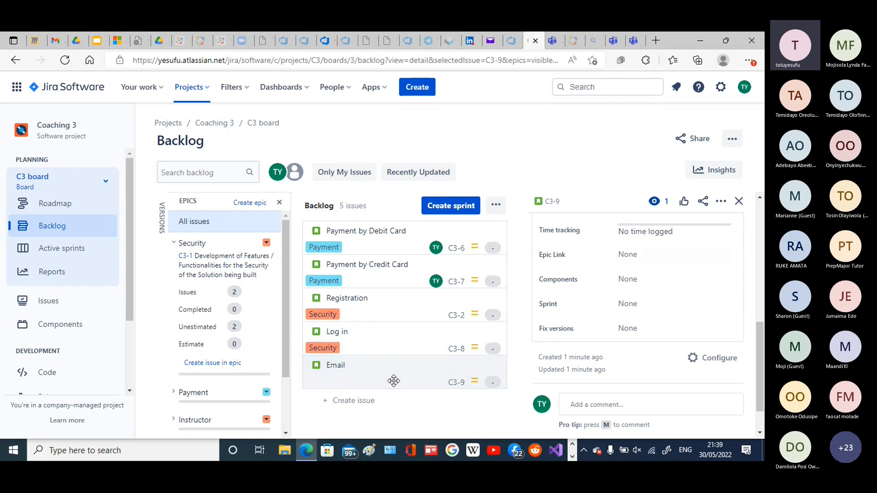
Link the Email story to the Coaching 3 Security epic through its Epic Link field and close the story's details
{"action": "left_click", "coordinate": [674, 258]}
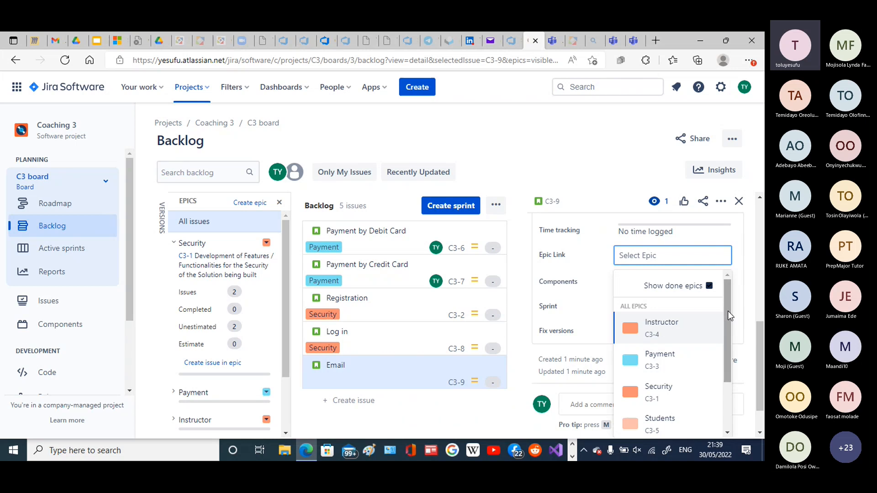
{"action": "left_click_drag", "start_coordinate": [729, 311], "coordinate": [729, 330]}
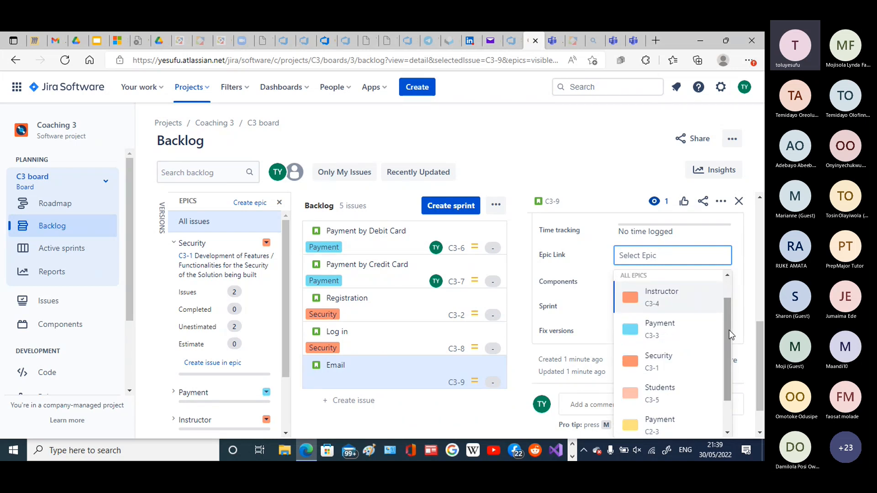
{"action": "left_click", "coordinate": [652, 368]}
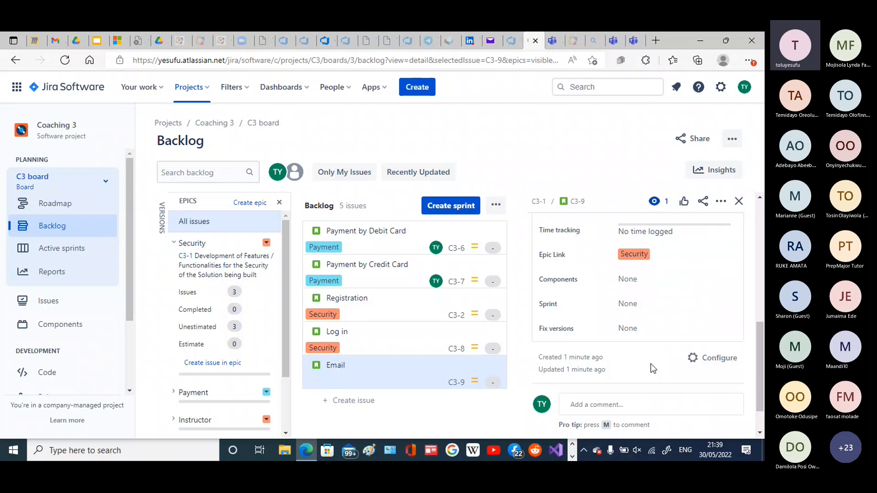
{"action": "left_click", "coordinate": [739, 201]}
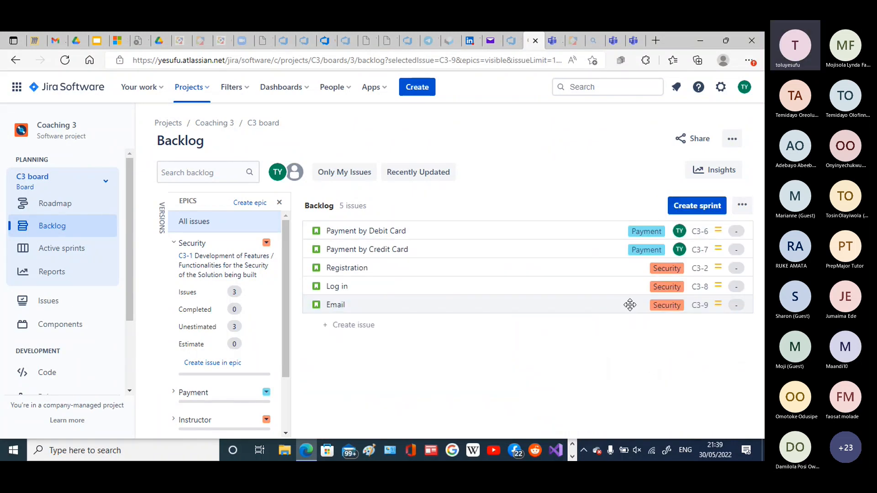
{"action": "left_click_drag", "start_coordinate": [669, 305], "coordinate": [279, 366]}
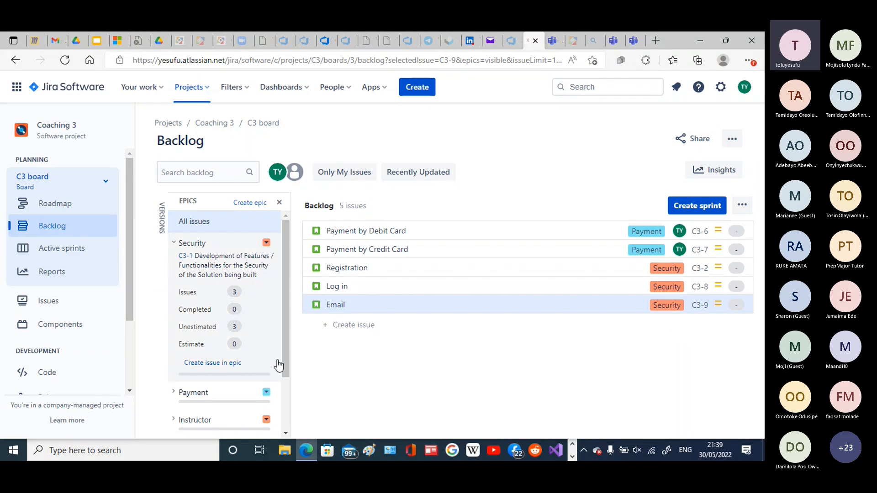
{"action": "left_click_drag", "start_coordinate": [279, 366], "coordinate": [277, 364]}
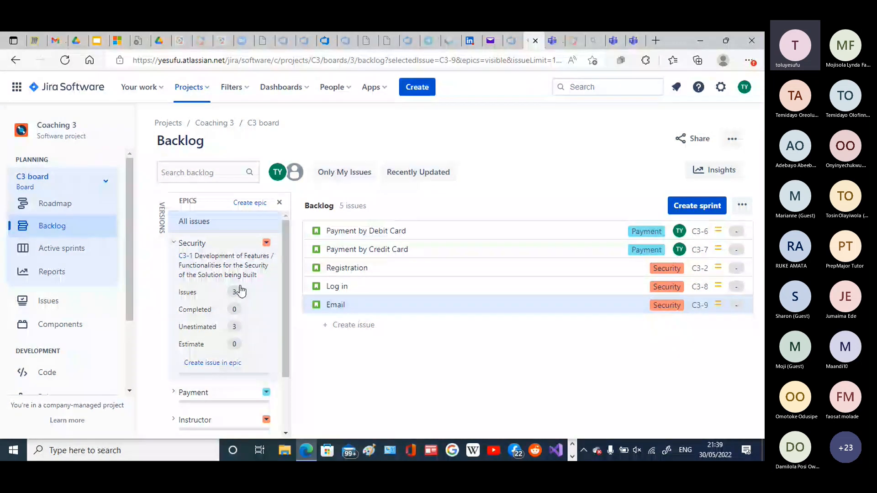
Collapse the Security epic's details and look briefly at the Registration story's details before closing them
{"action": "left_click", "coordinate": [175, 242]}
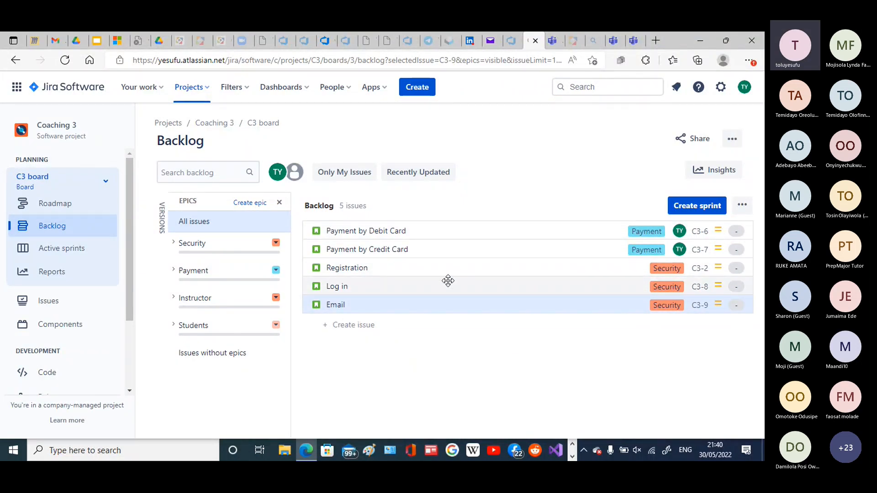
{"action": "left_click", "coordinate": [427, 268]}
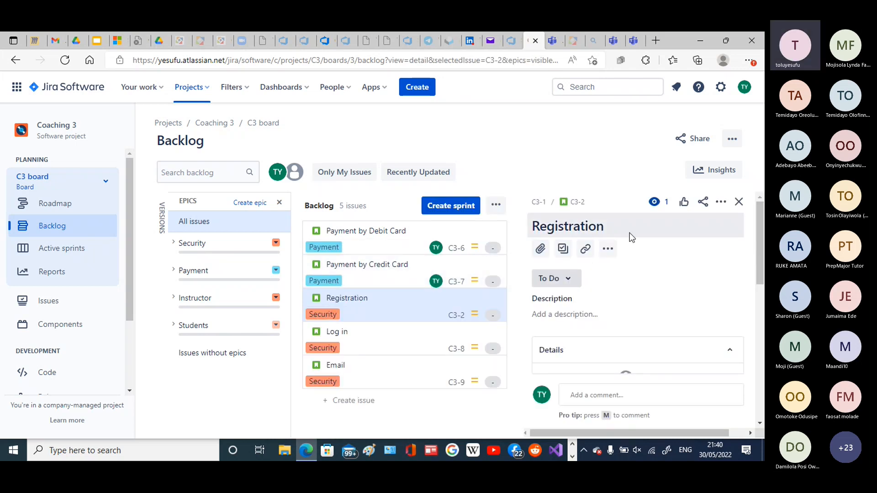
{"action": "left_click", "coordinate": [740, 203]}
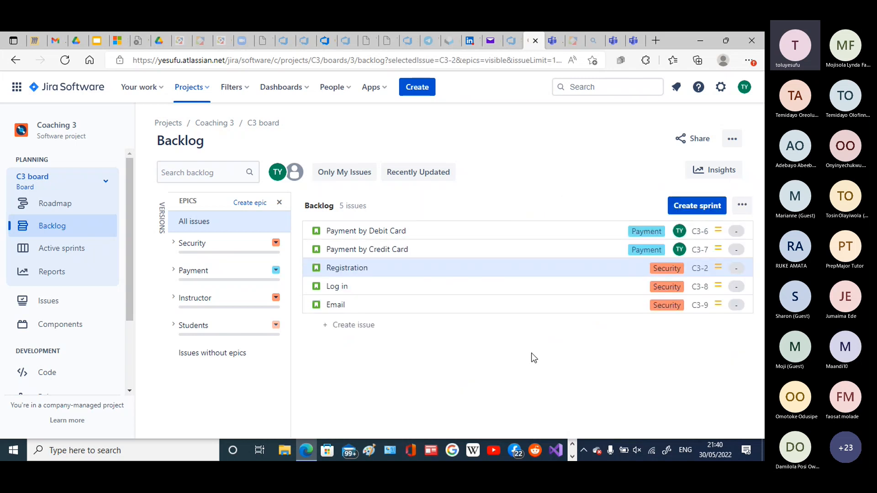
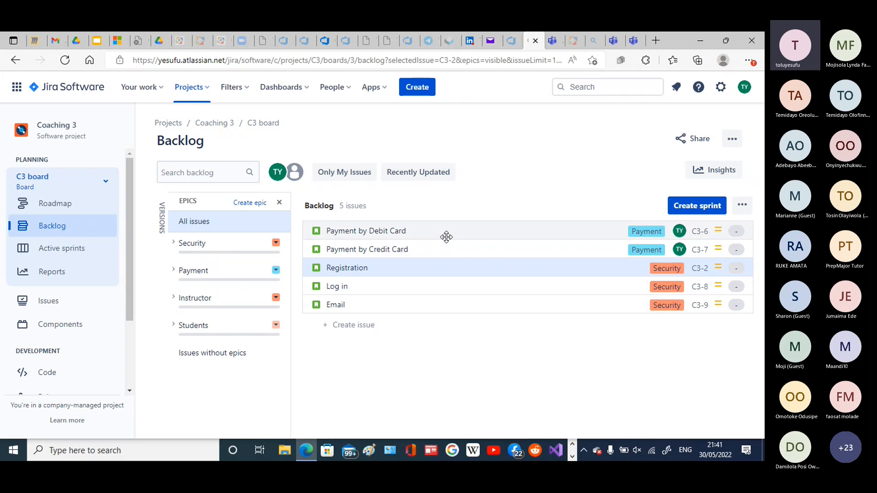
{"action": "left_click", "coordinate": [386, 272]}
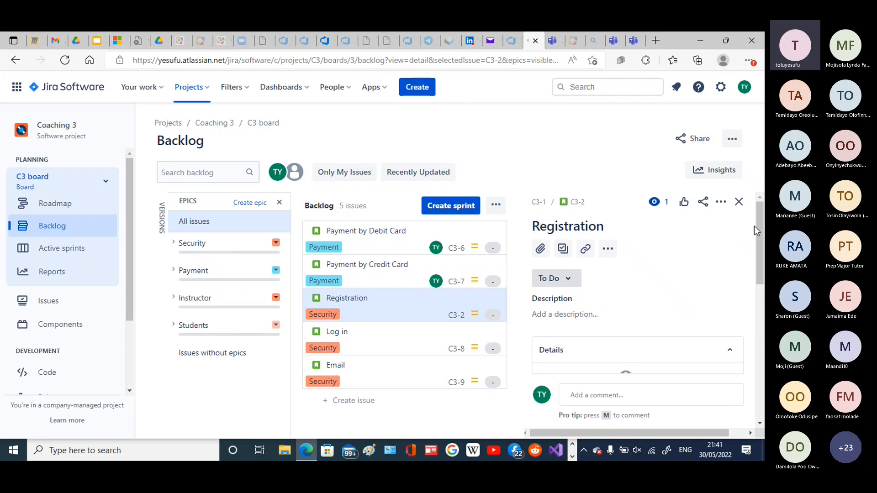
{"action": "left_click", "coordinate": [740, 203]}
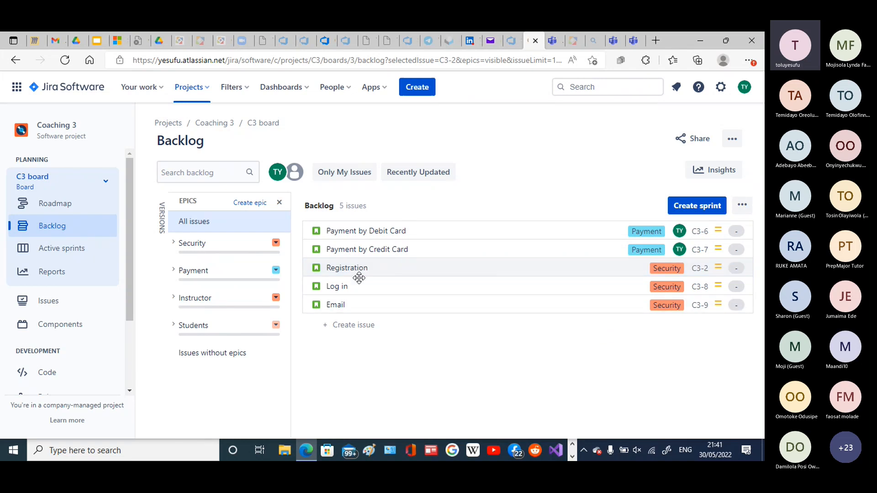
Hide the epics list beside the backlog, showing it again once before hiding it
{"action": "left_click", "coordinate": [279, 202]}
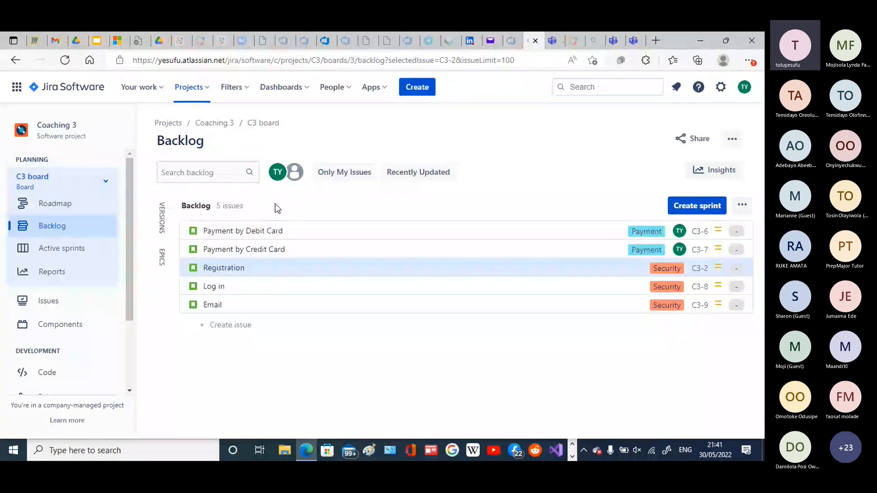
{"action": "left_click", "coordinate": [160, 256]}
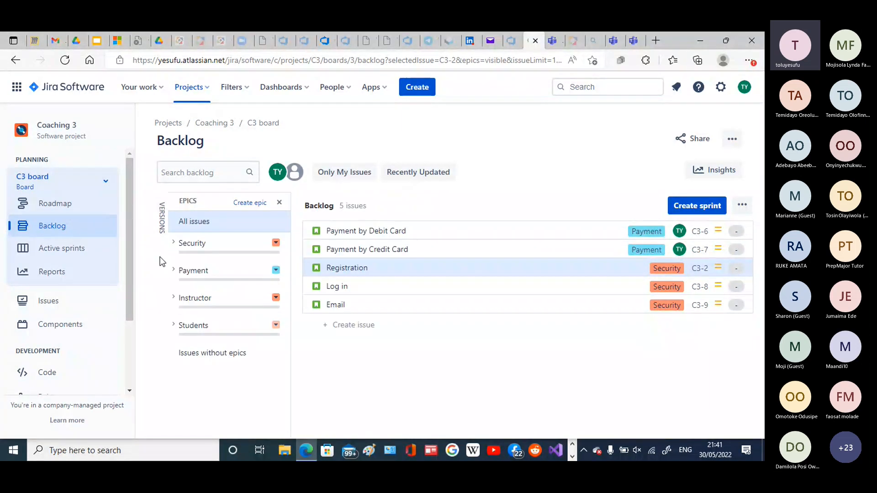
{"action": "left_click", "coordinate": [279, 202]}
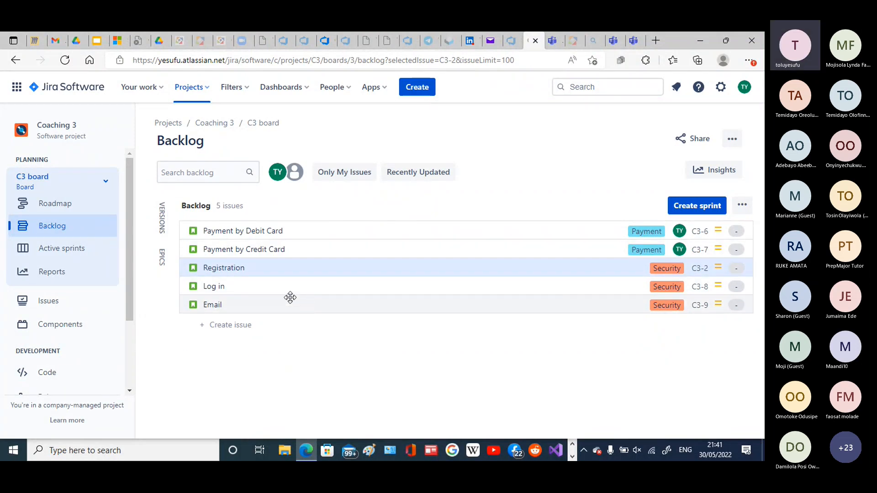
Open the Registration story's details with its description in editing mode and keep its title as Registration
{"action": "left_click", "coordinate": [325, 267]}
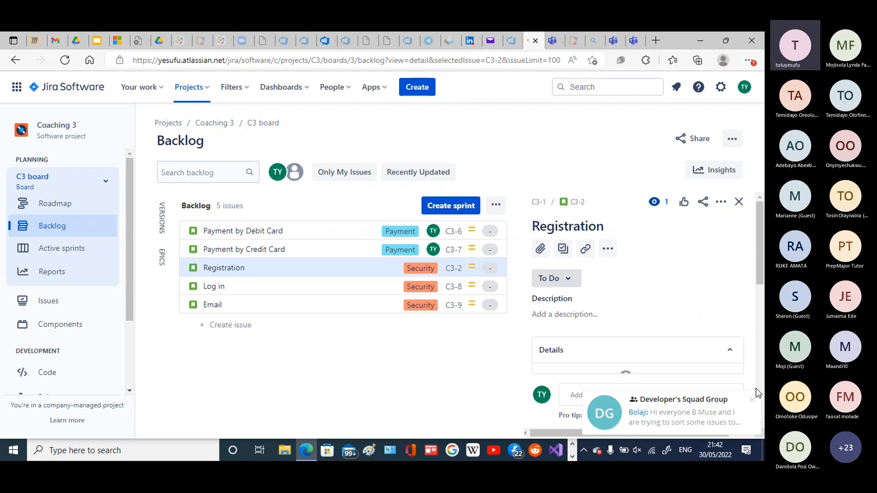
{"action": "left_click", "coordinate": [752, 401]}
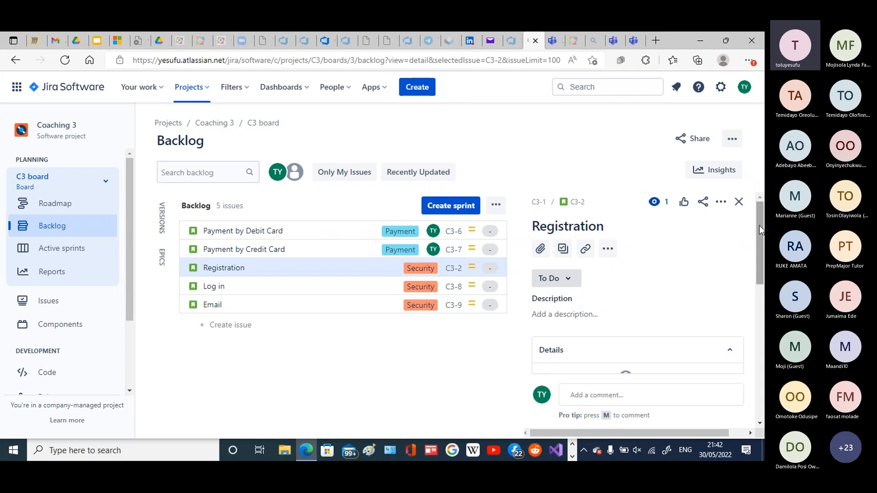
{"action": "left_click_drag", "start_coordinate": [760, 226], "coordinate": [761, 245]}
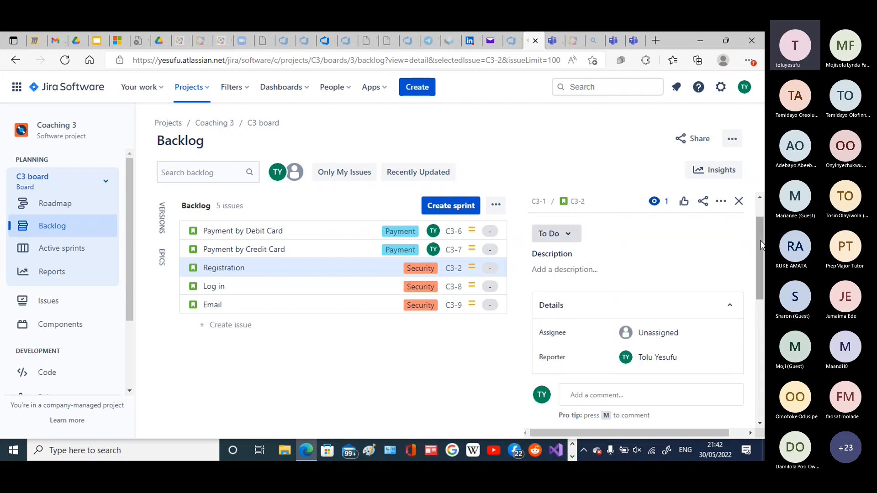
{"action": "left_click", "coordinate": [587, 274]}
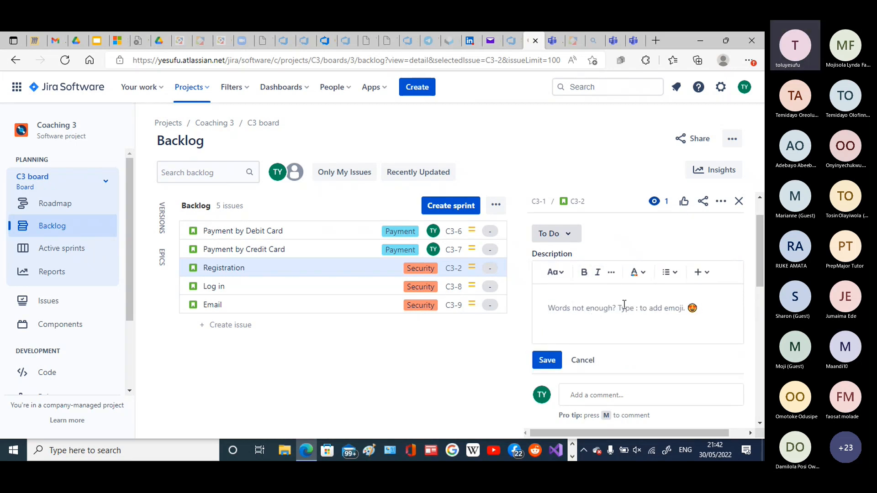
{"action": "left_click_drag", "start_coordinate": [761, 250], "coordinate": [764, 224]}
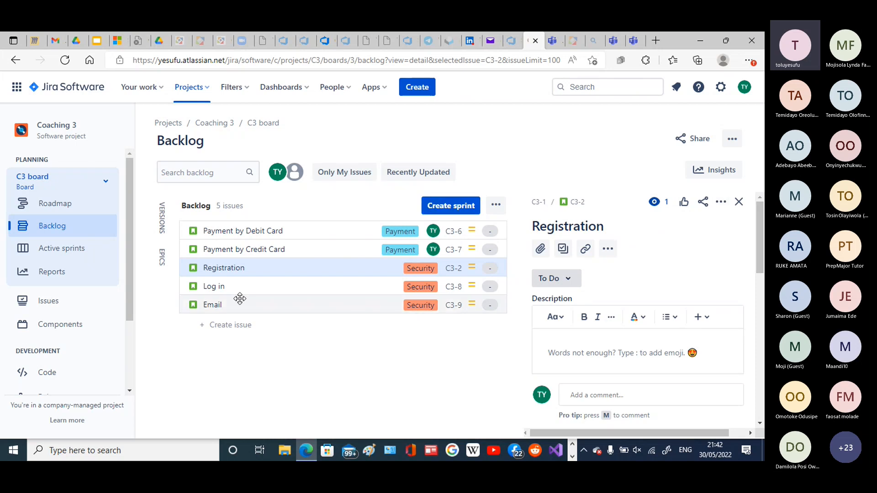
{"action": "left_click", "coordinate": [610, 226]}
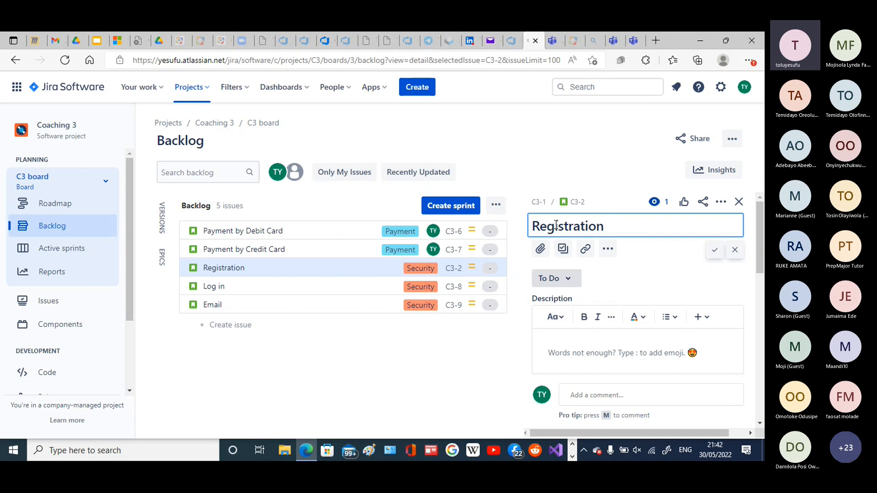
{"action": "left_click", "coordinate": [714, 250]}
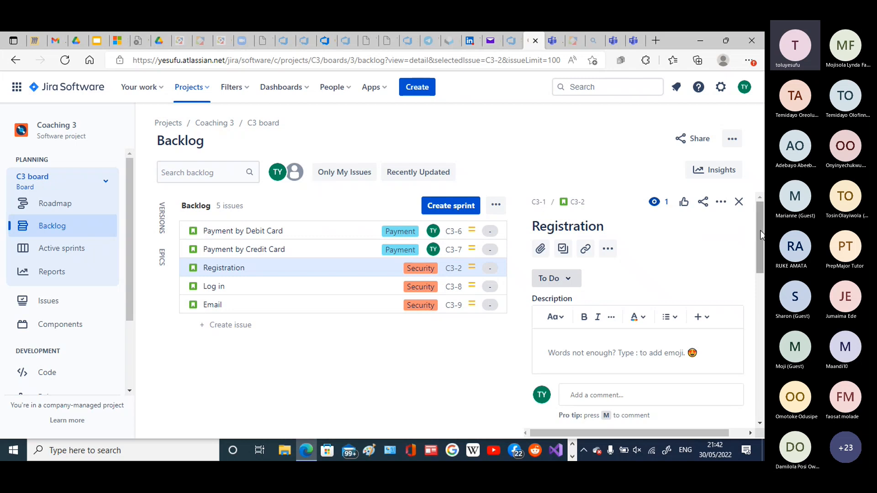
Write the user story template in the Registration description on separate lines: "As a", "I want" and "So that"
{"action": "left_click_drag", "start_coordinate": [758, 237], "coordinate": [761, 255]}
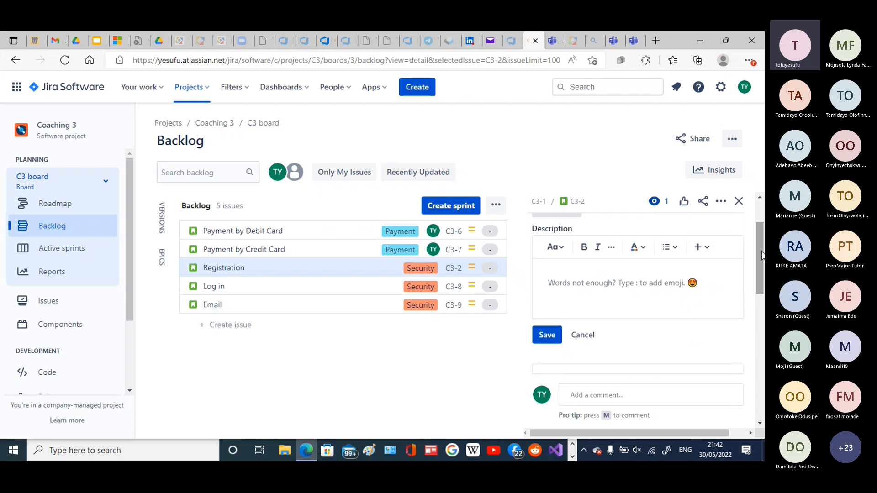
{"action": "left_click", "coordinate": [573, 279]}
{"action": "type", "text": "As a"}
{"action": "key", "text": "Return"}
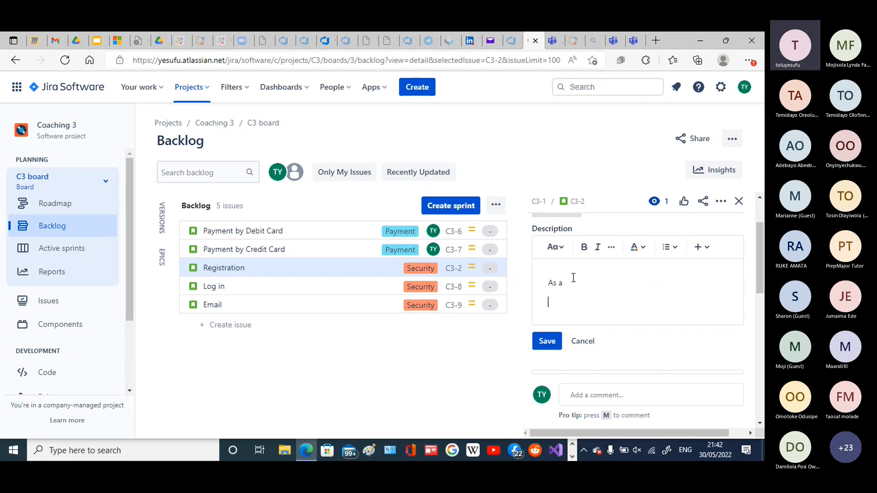
{"action": "type", "text": "I want"}
{"action": "key", "text": "Return"}
{"action": "type", "text": "So th"}
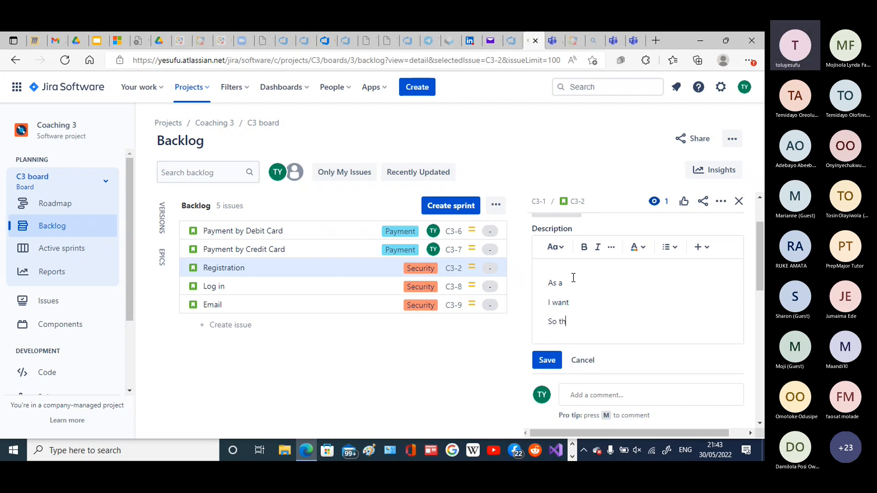
{"action": "type", "text": "at"}
{"action": "key", "text": "Return"}
{"action": "key", "text": "Return"}
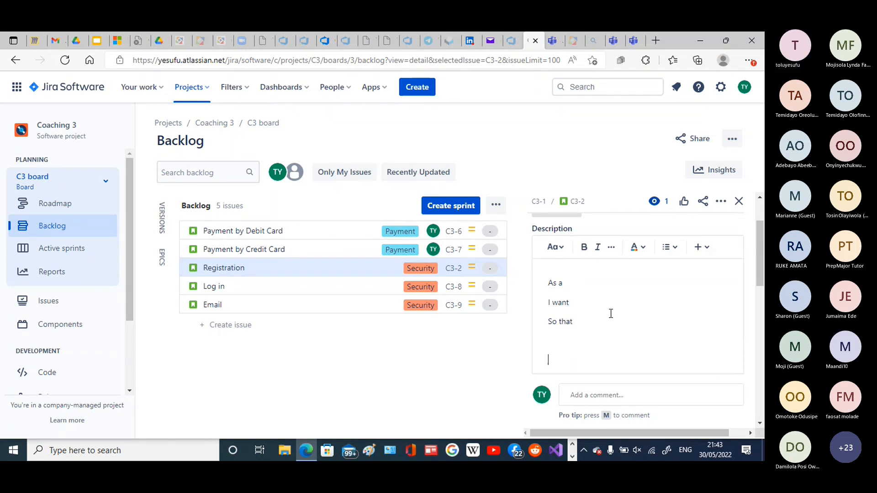
Add an "Acceptance Criteria" line below the user story template and save the Registration description
{"action": "type", "text": "Acceptance"}
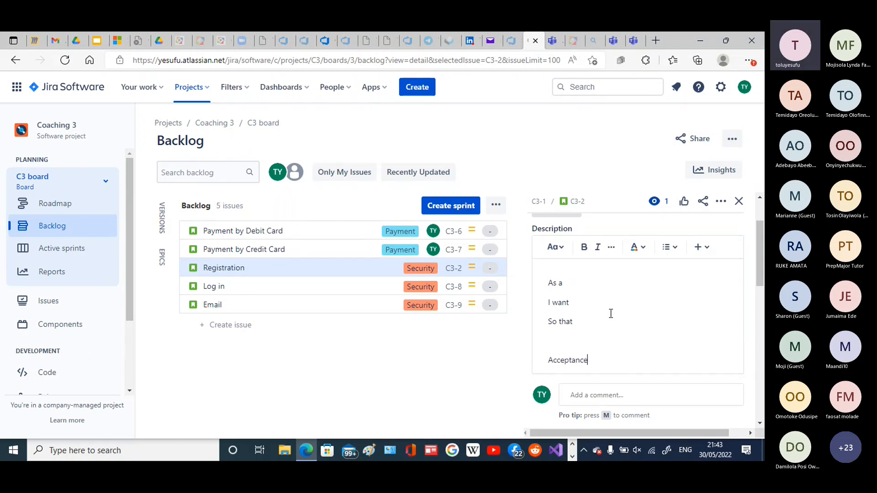
{"action": "type", "text": " Criteria"}
{"action": "left_click_drag", "start_coordinate": [762, 255], "coordinate": [762, 280]}
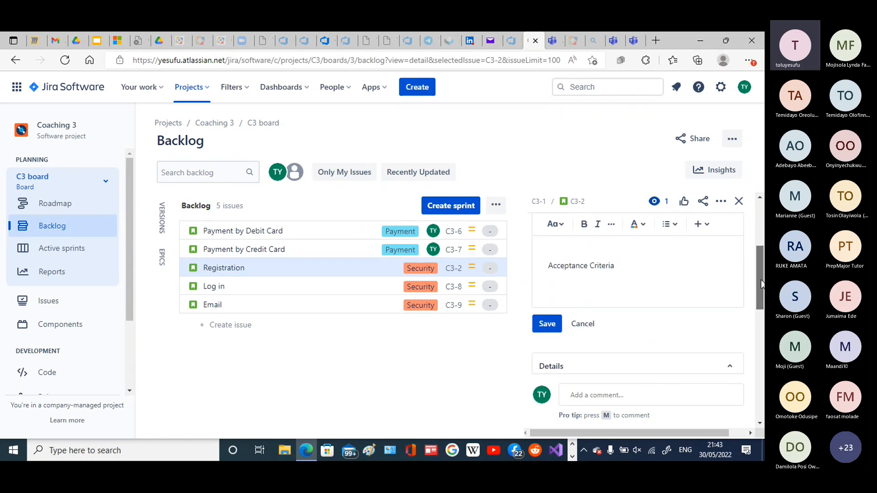
{"action": "left_click", "coordinate": [546, 324]}
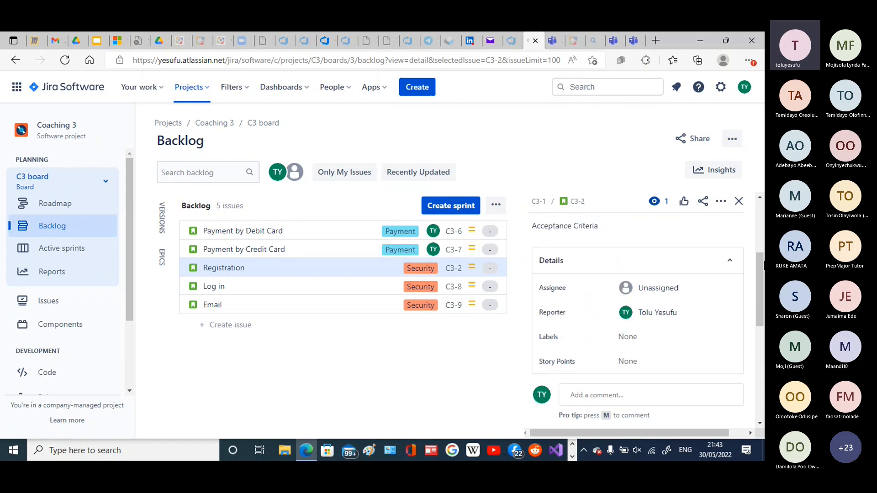
Assign the Registration story to the signed-in user
{"action": "mouse_move", "coordinate": [762, 291]}
{"action": "left_mouse_down"}
{"action": "mouse_move", "coordinate": [763, 239]}
{"action": "mouse_move", "coordinate": [762, 295]}
{"action": "left_mouse_up"}
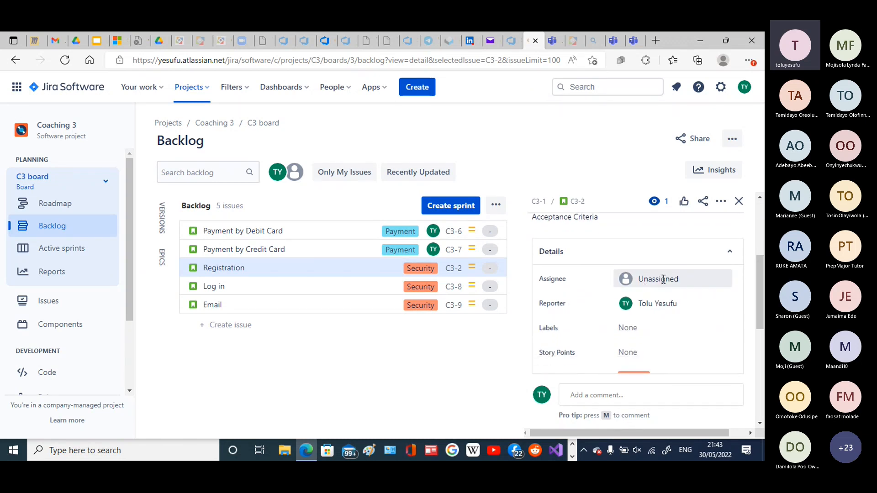
{"action": "left_click", "coordinate": [692, 280]}
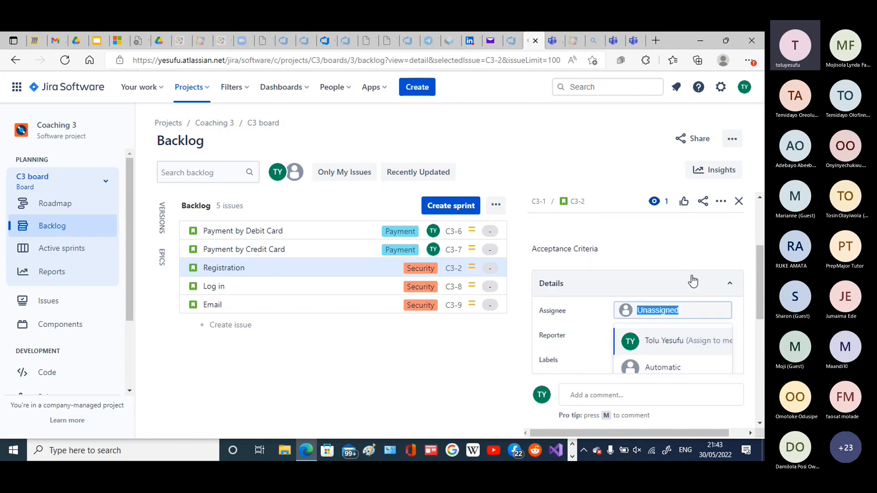
{"action": "left_click", "coordinate": [689, 348]}
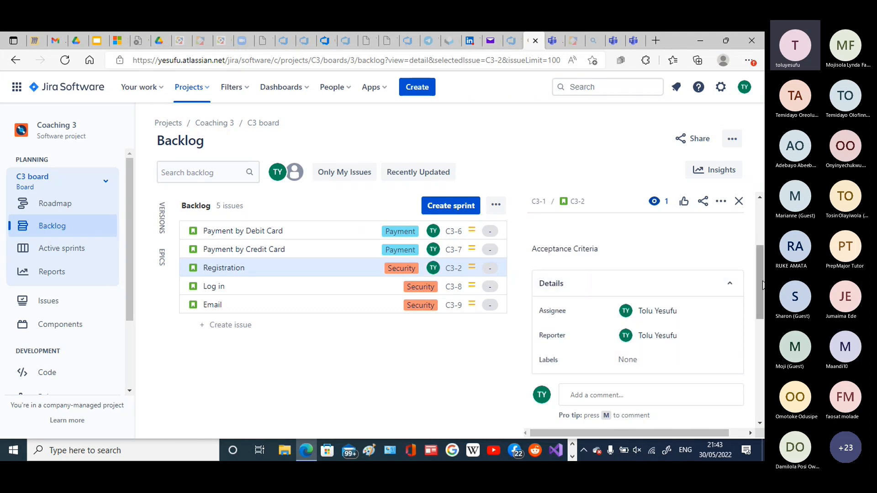
Set the Registration story's story points to 5 and its priority to Highest
{"action": "scroll", "coordinate": [731, 297], "scroll_direction": "down", "scroll_amount": 2}
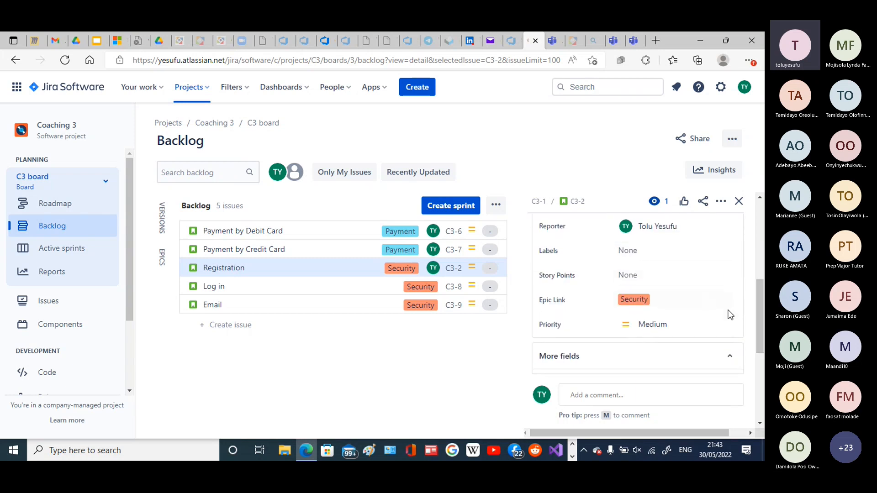
{"action": "scroll", "coordinate": [761, 313], "scroll_direction": "down", "scroll_amount": 1}
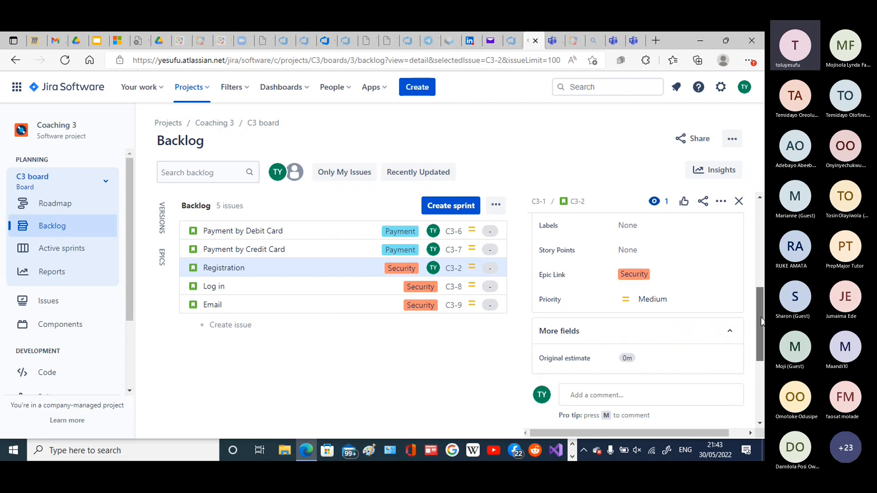
{"action": "left_click", "coordinate": [643, 250]}
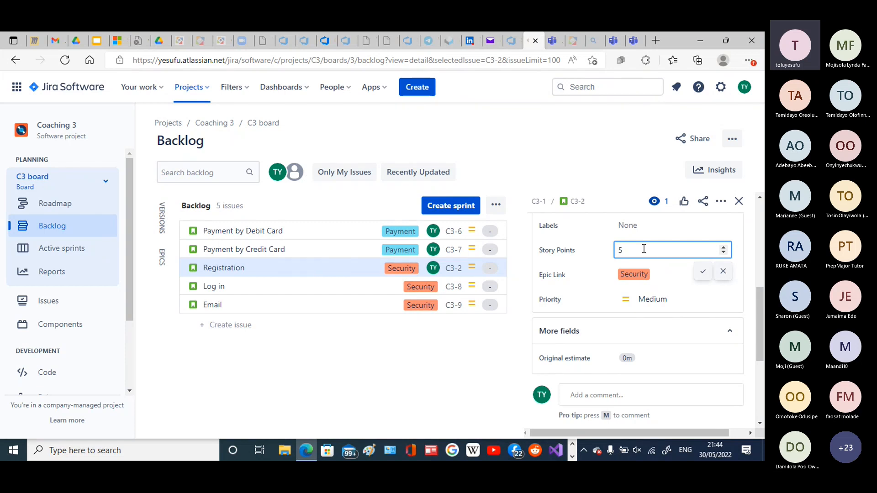
{"action": "key", "text": "BackSpace"}
{"action": "left_click", "coordinate": [724, 249]}
{"action": "left_click", "coordinate": [724, 248]}
{"action": "left_click", "coordinate": [723, 249]}
{"action": "left_click", "coordinate": [723, 248]}
{"action": "left_click", "coordinate": [724, 249]}
{"action": "left_click", "coordinate": [703, 273]}
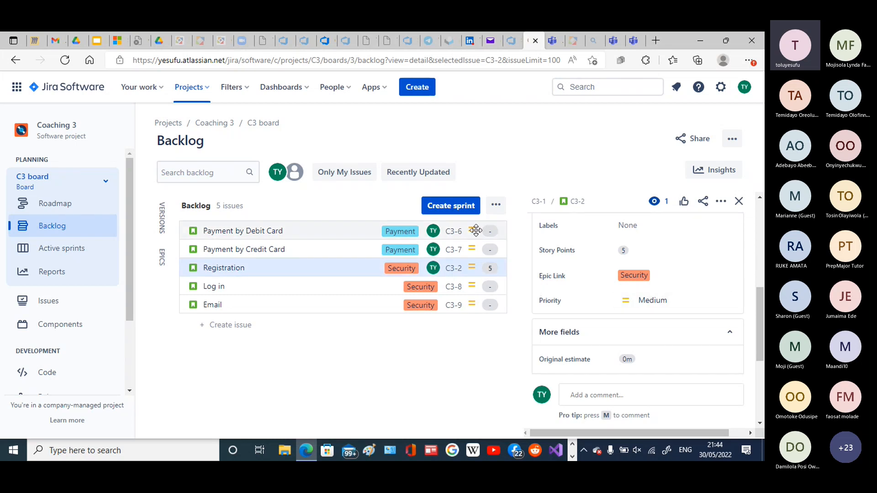
{"action": "left_click", "coordinate": [654, 300]}
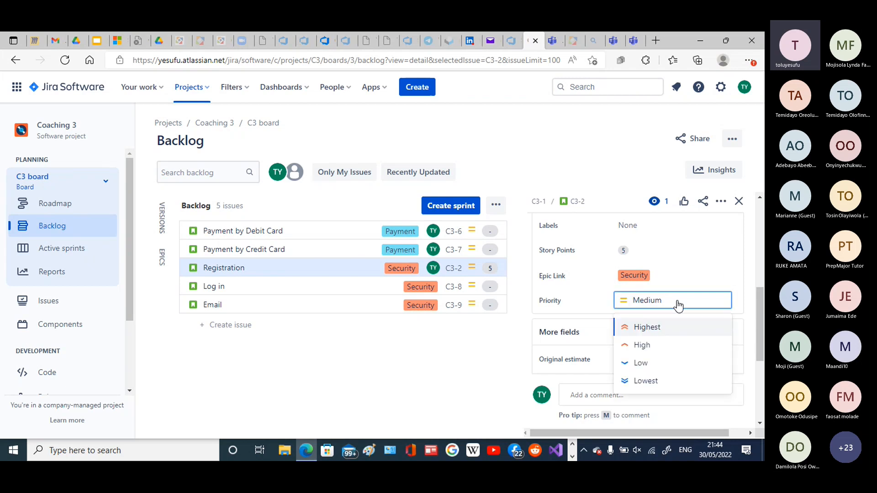
{"action": "left_click", "coordinate": [657, 328]}
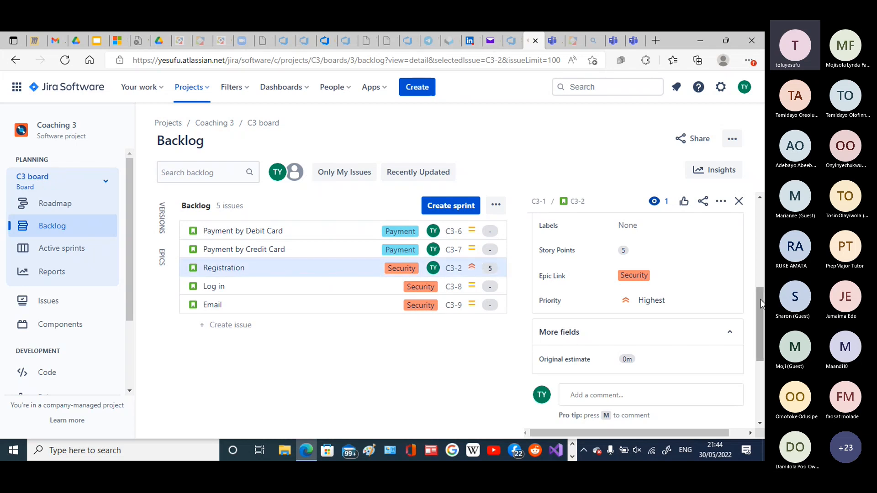
{"action": "left_click_drag", "start_coordinate": [761, 304], "coordinate": [762, 358]}
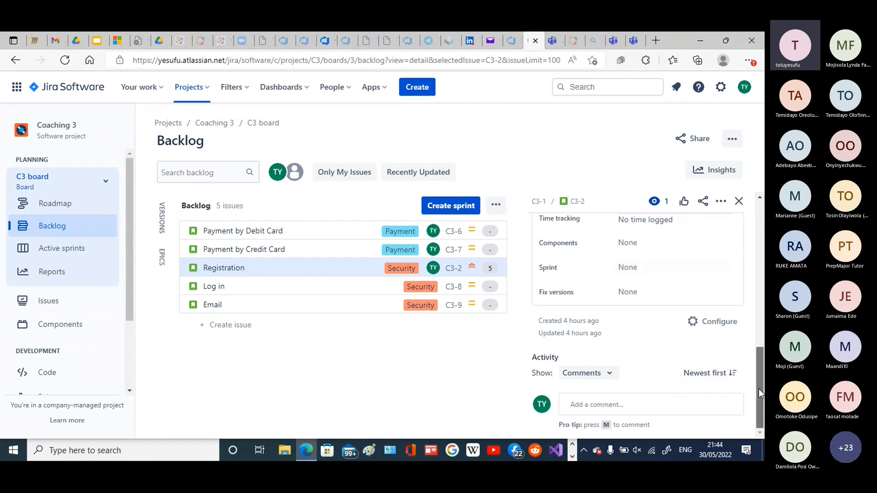
{"action": "left_click", "coordinate": [638, 405]}
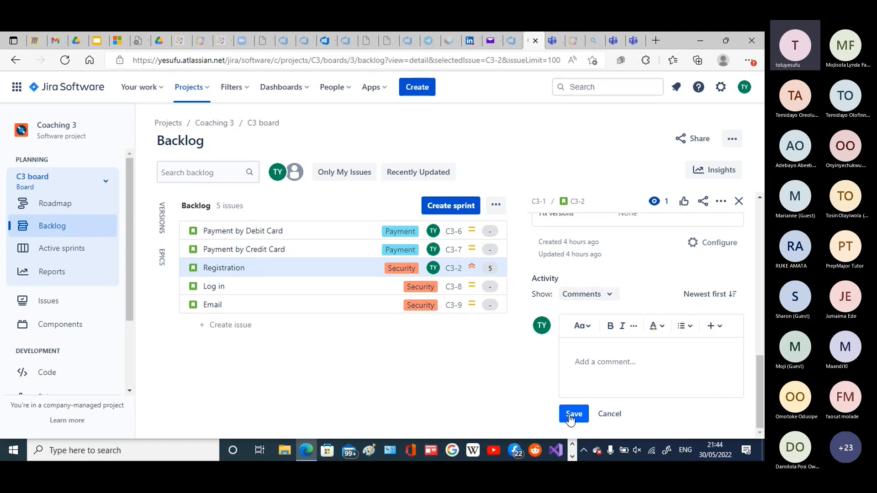
{"action": "left_click", "coordinate": [610, 414]}
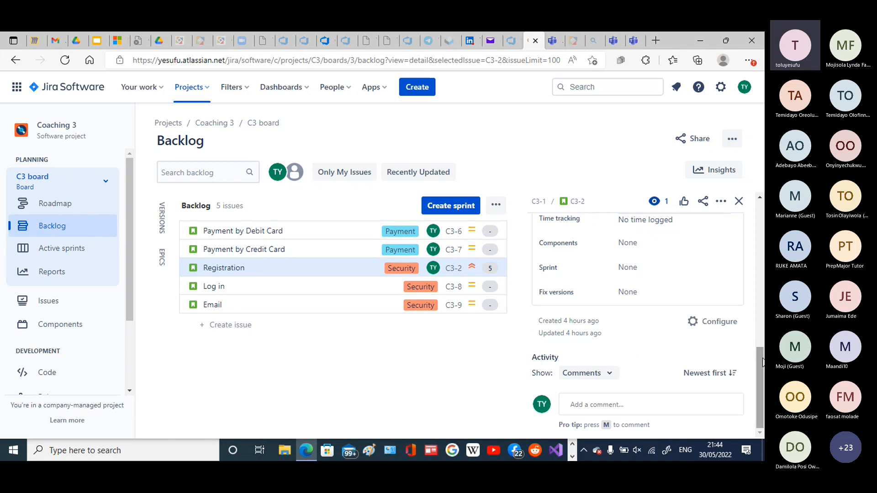
{"action": "left_click_drag", "start_coordinate": [763, 361], "coordinate": [764, 171]}
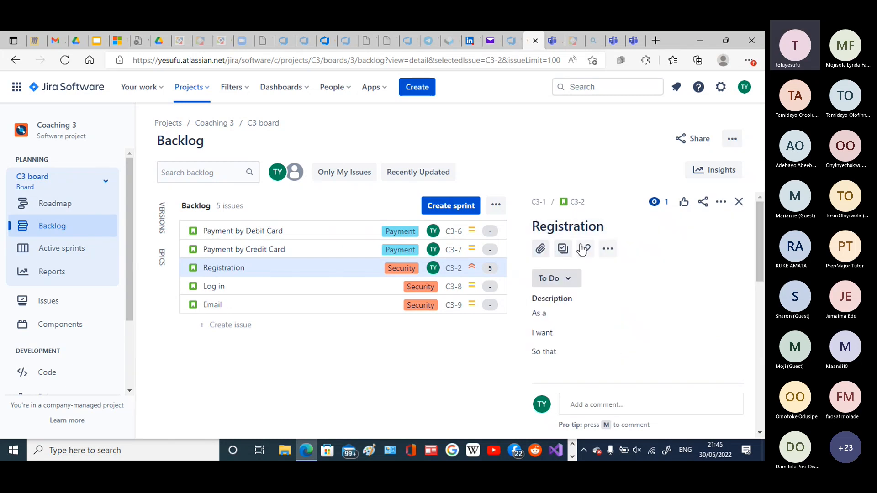
{"action": "left_click", "coordinate": [609, 249]}
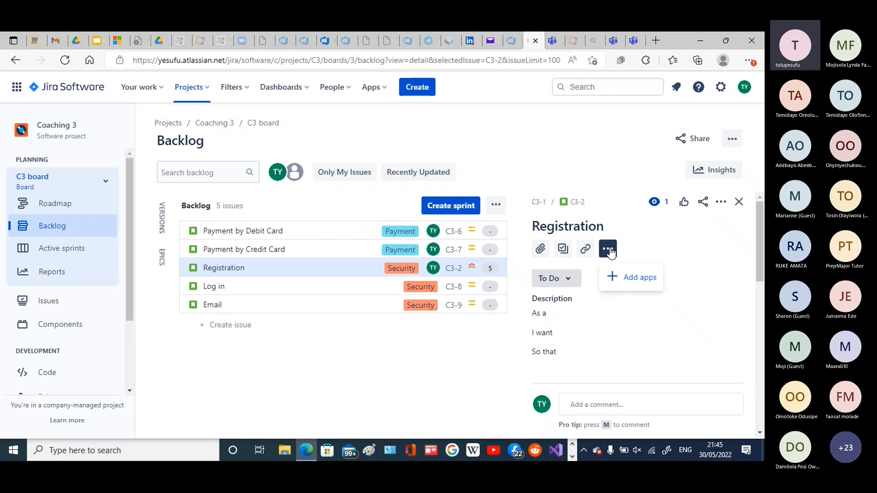
{"action": "left_click", "coordinate": [665, 265]}
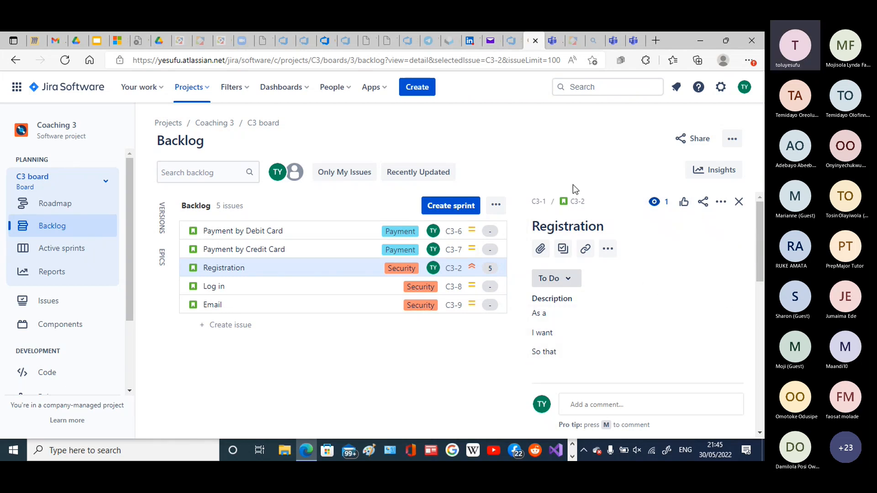
Open the Registration story on its own full page and create a subtask named "Create Submit Button"
{"action": "left_click", "coordinate": [577, 202]}
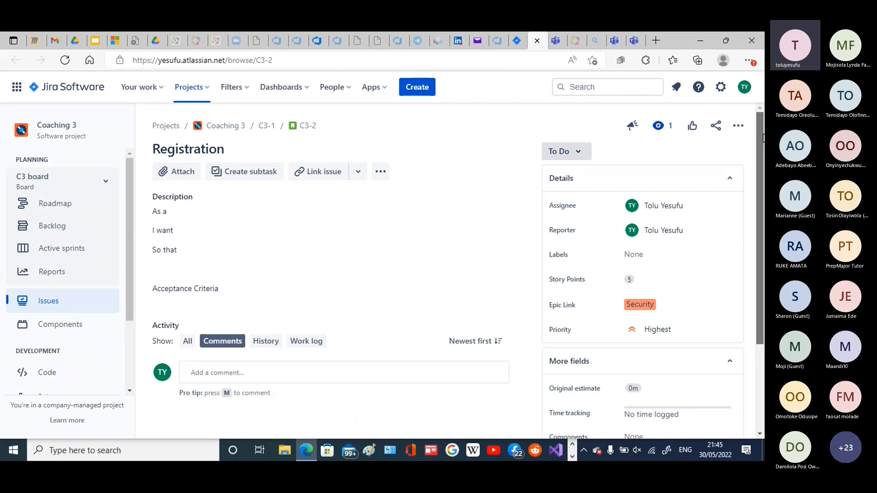
{"action": "mouse_move", "coordinate": [762, 138]}
{"action": "left_mouse_down"}
{"action": "mouse_move", "coordinate": [762, 267]}
{"action": "mouse_move", "coordinate": [762, 149]}
{"action": "left_mouse_up"}
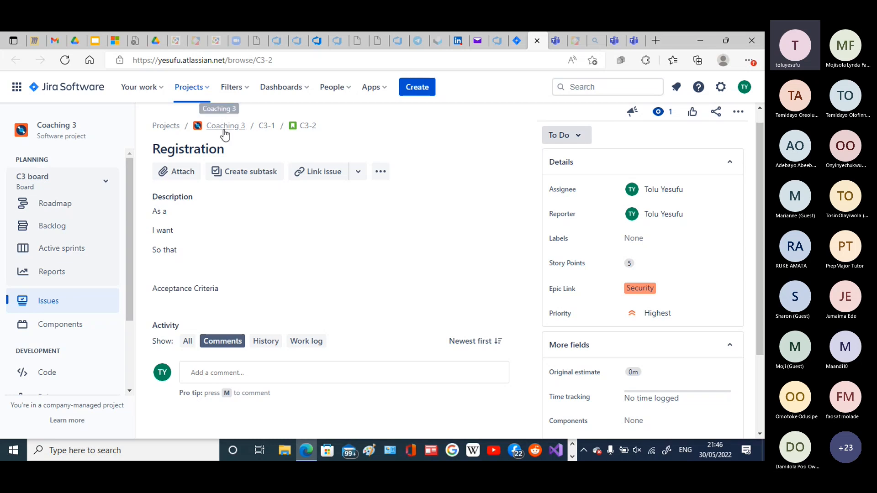
{"action": "left_click", "coordinate": [256, 172]}
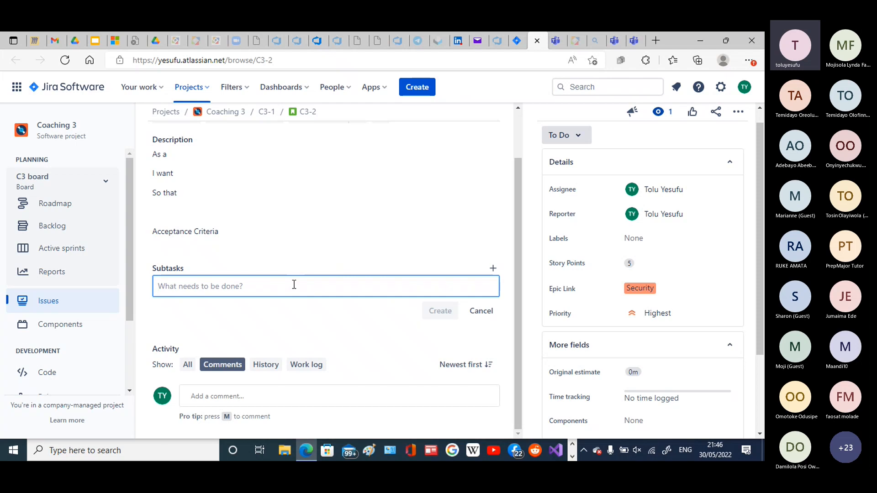
{"action": "type", "text": "A"}
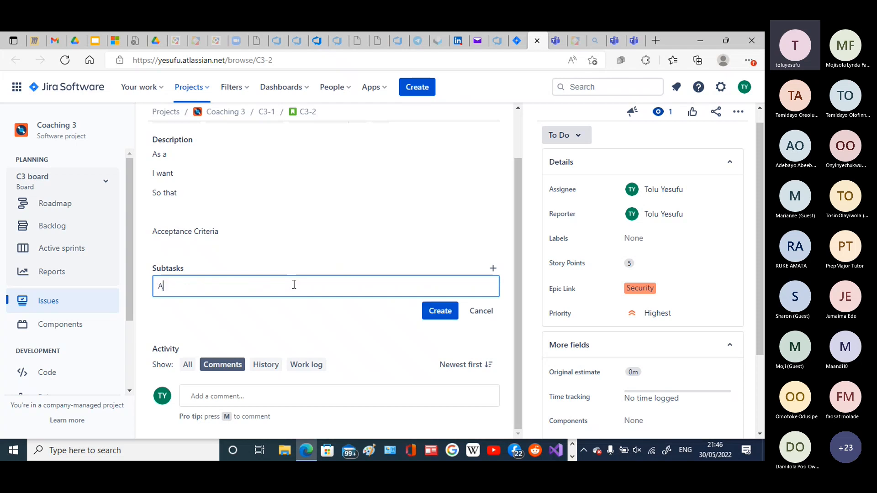
{"action": "type", "text": "dd"}
{"action": "key", "text": "BackSpace"}
{"action": "key", "text": "BackSpace"}
{"action": "key", "text": "BackSpace"}
{"action": "key", "text": "BackSpace"}
{"action": "type", "text": "Create Submit B"}
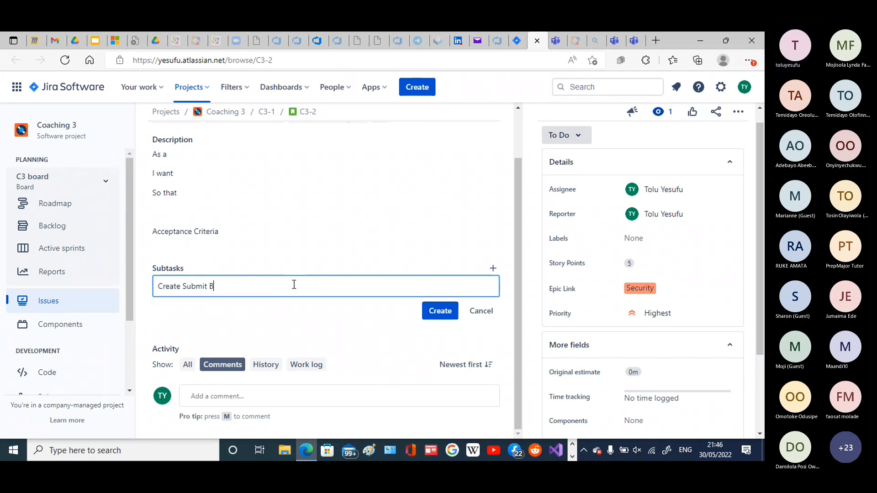
{"action": "type", "text": "utton"}
{"action": "left_click", "coordinate": [435, 315]}
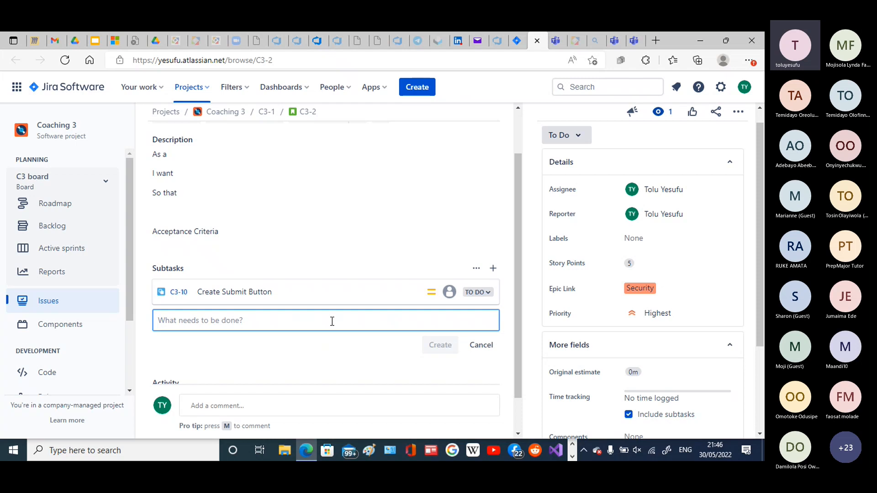
Create a second Registration subtask named "Manual Test" and end subtask entry
{"action": "type", "text": "Manua"}
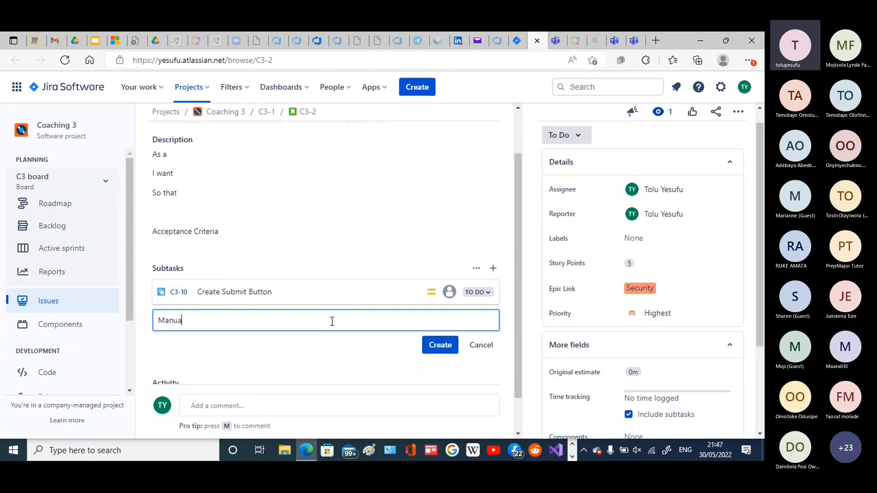
{"action": "type", "text": "l Test"}
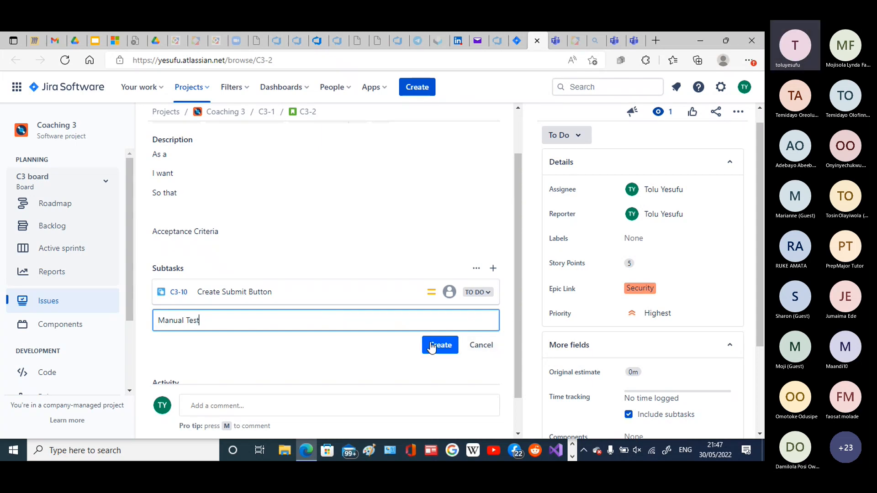
{"action": "left_click", "coordinate": [431, 347]}
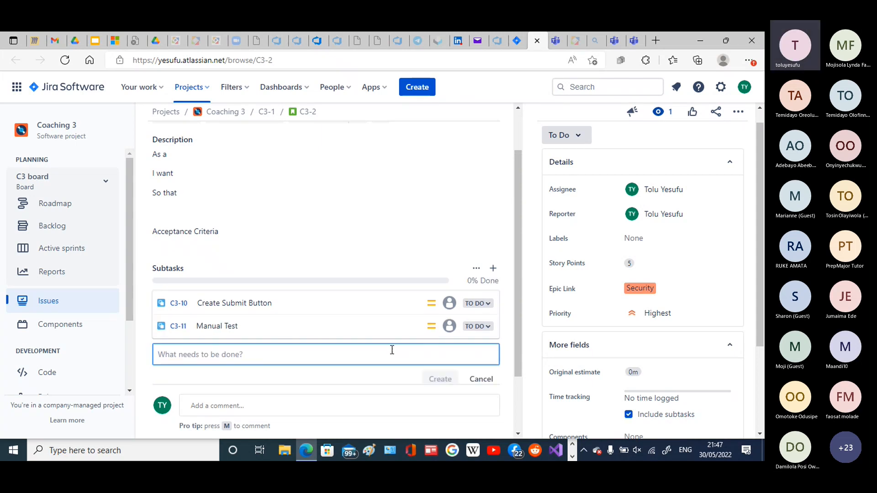
{"action": "left_click", "coordinate": [481, 379]}
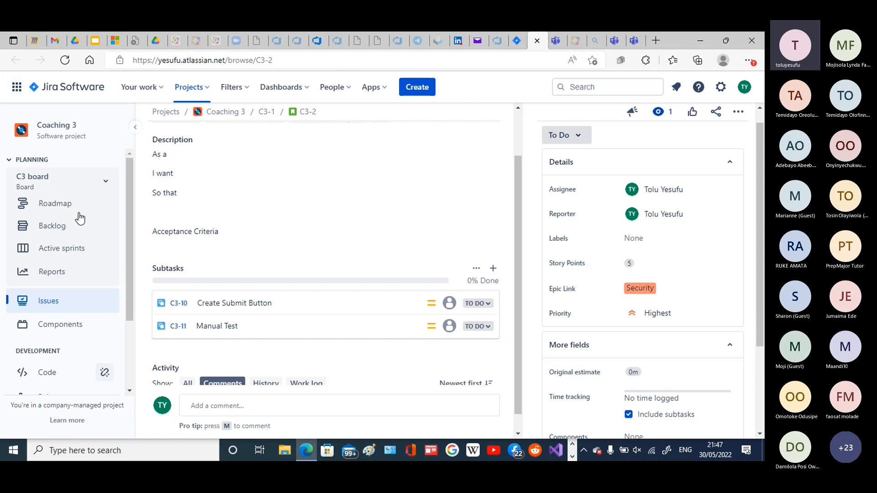
Return to the backlog and set the Log in story's story points to 3
{"action": "left_click", "coordinate": [59, 227]}
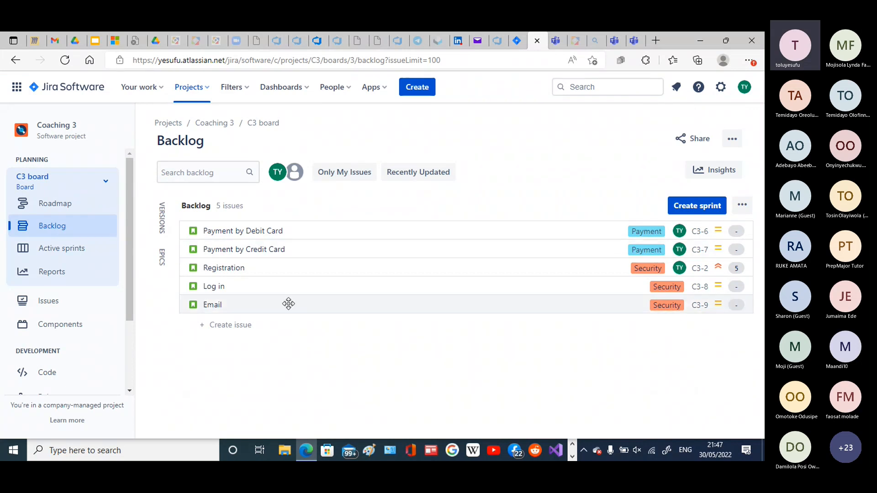
{"action": "left_click", "coordinate": [315, 286]}
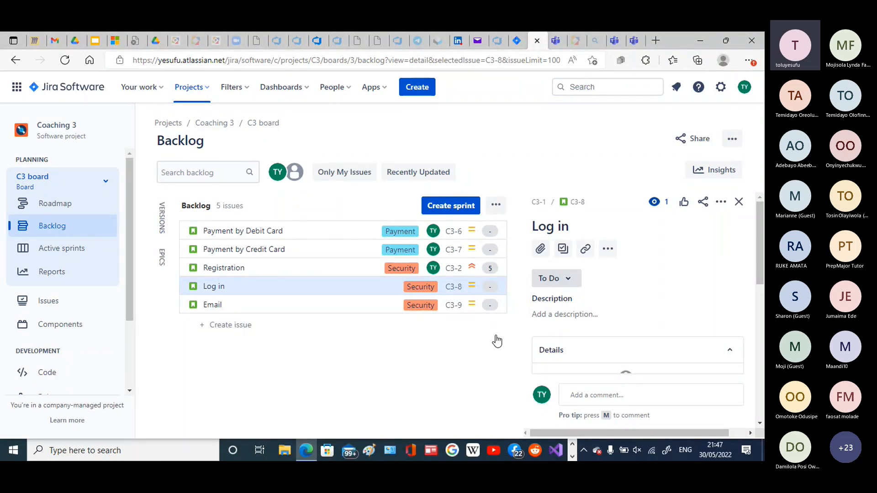
{"action": "scroll", "coordinate": [759, 262], "scroll_direction": "down", "scroll_amount": 4}
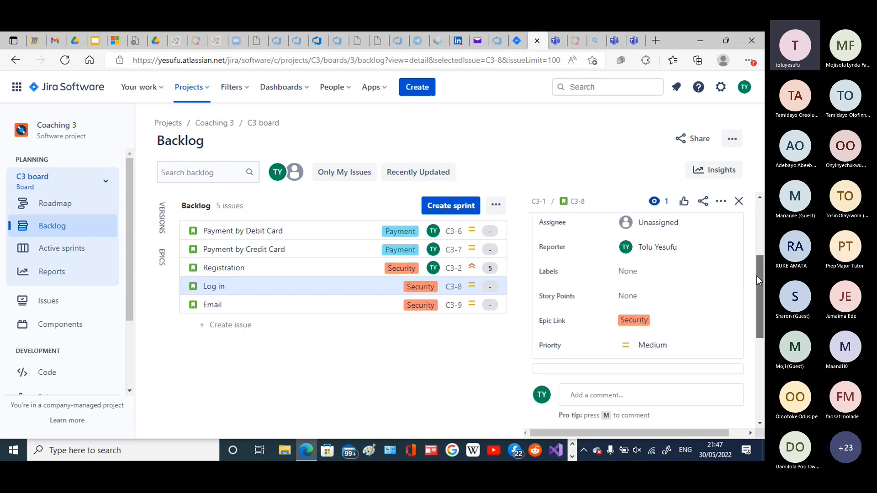
{"action": "left_click", "coordinate": [642, 294]}
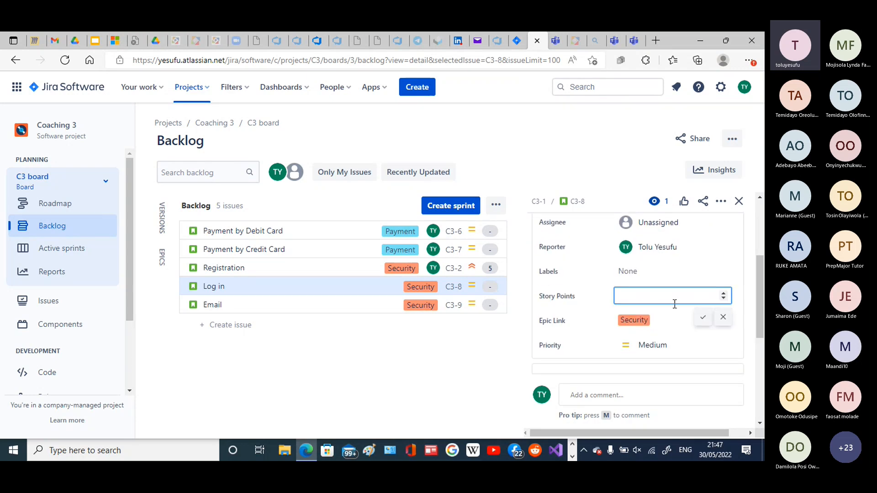
{"action": "type", "text": "3"}
{"action": "left_click", "coordinate": [702, 322]}
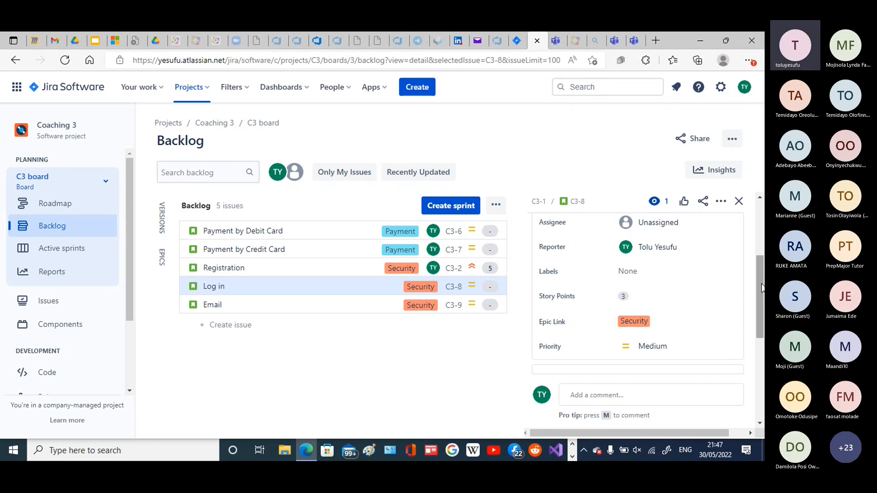
Assign the Log in story to the signed-in user and close its details
{"action": "scroll", "coordinate": [763, 301], "scroll_direction": "down", "scroll_amount": 2}
{"action": "left_click_drag", "start_coordinate": [764, 301], "coordinate": [763, 273]}
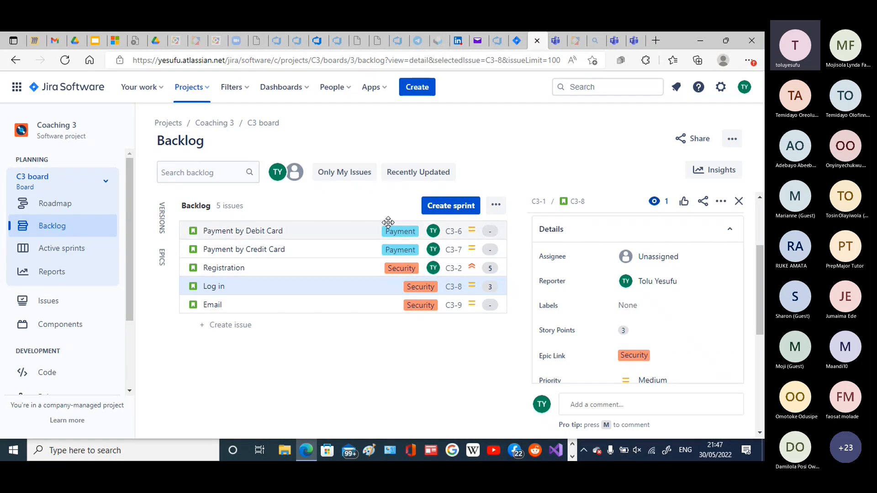
{"action": "left_click", "coordinate": [673, 259]}
{"action": "left_click", "coordinate": [675, 345]}
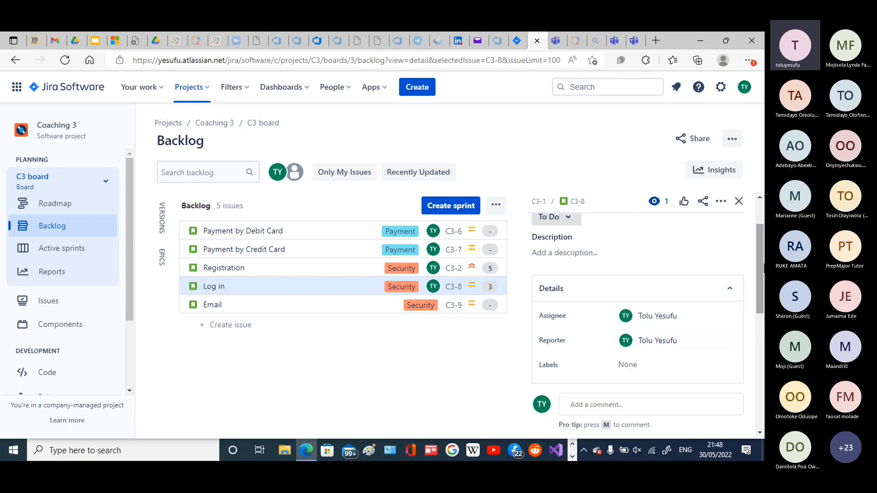
{"action": "left_click_drag", "start_coordinate": [764, 265], "coordinate": [764, 321]}
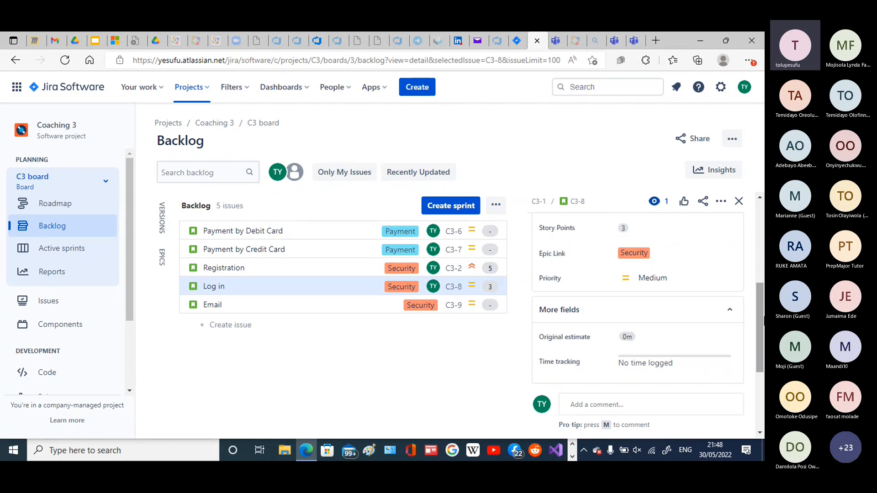
{"action": "left_click", "coordinate": [739, 202]}
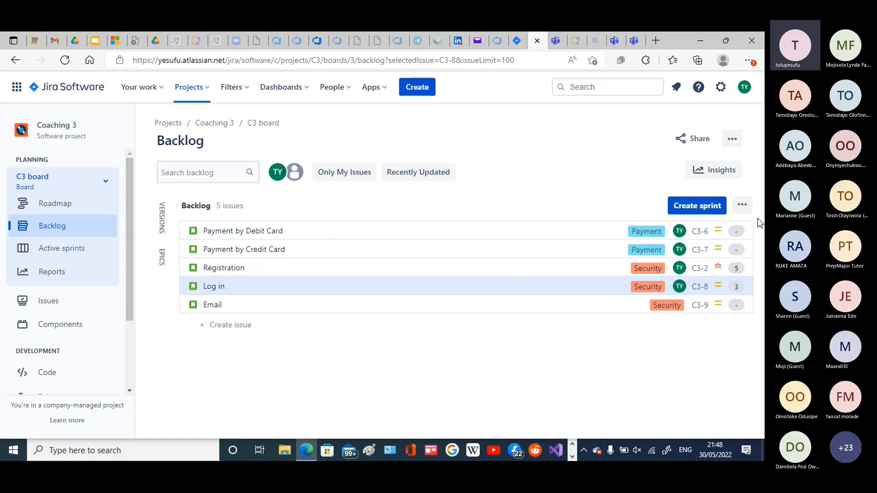
Set the Payment by Debit Card story's story points to 5
{"action": "left_click", "coordinate": [736, 232]}
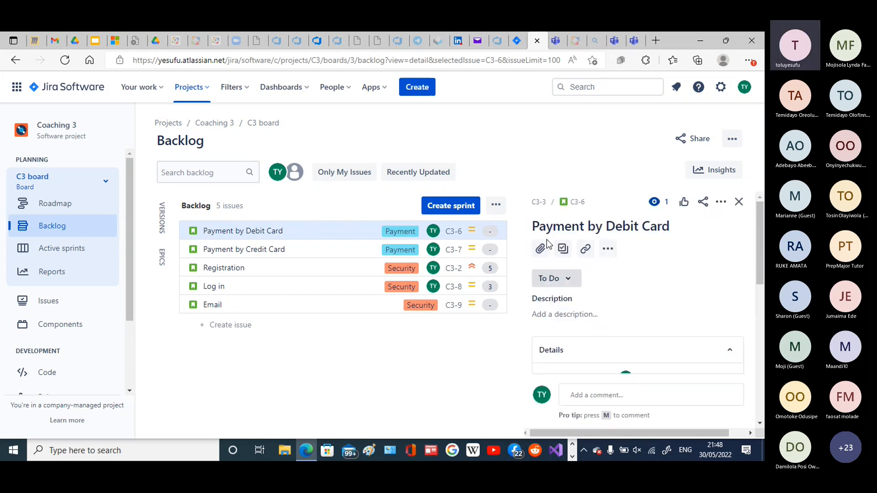
{"action": "left_click_drag", "start_coordinate": [760, 268], "coordinate": [755, 333]}
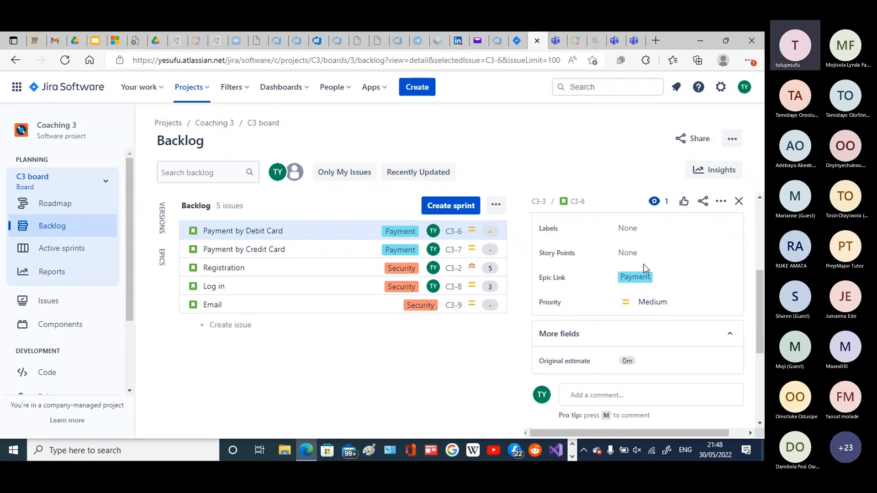
{"action": "left_click", "coordinate": [654, 254]}
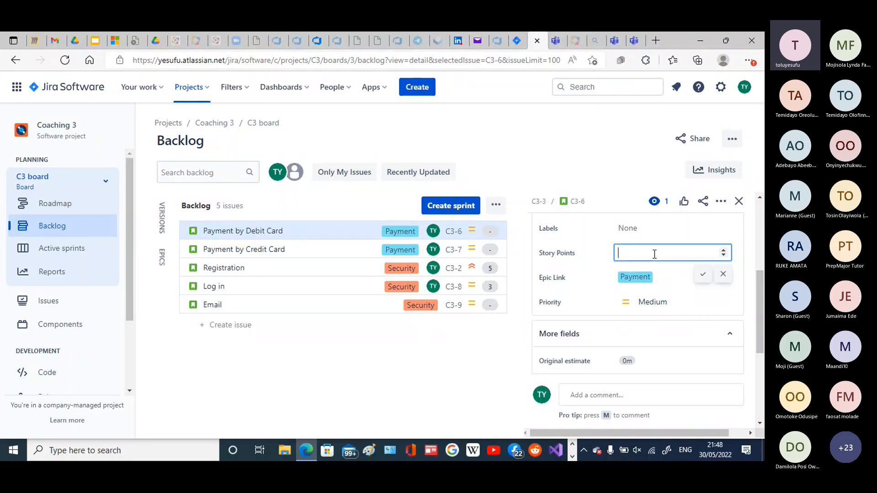
{"action": "type", "text": "5"}
{"action": "left_click", "coordinate": [704, 274]}
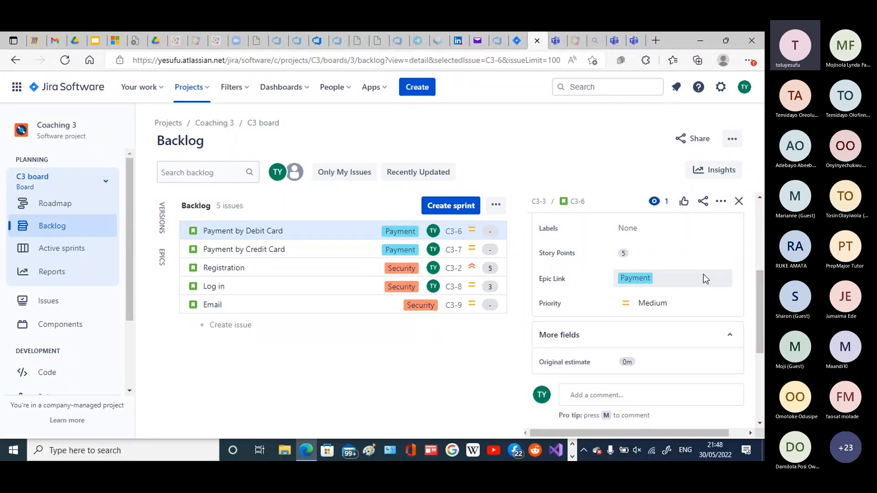
Close the story details, then move Registration to the top of the backlog and Log in directly above Payment by Credit Card
{"action": "left_click", "coordinate": [739, 202]}
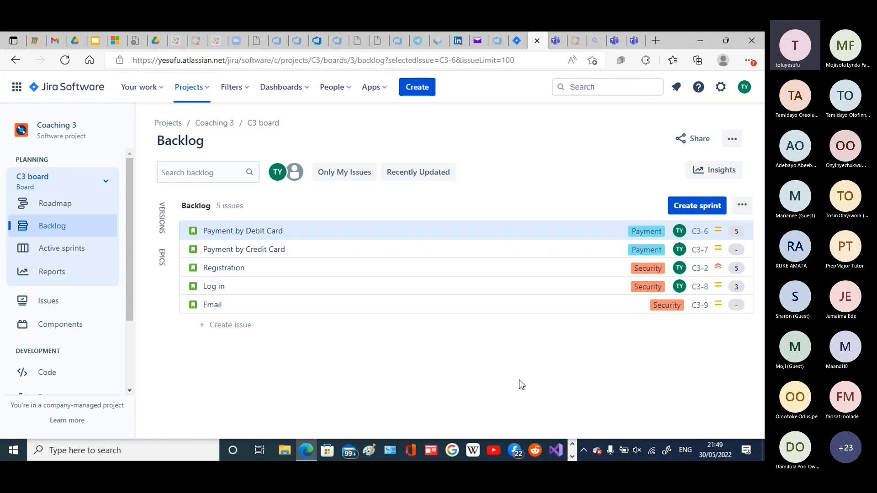
{"action": "left_click", "coordinate": [422, 267]}
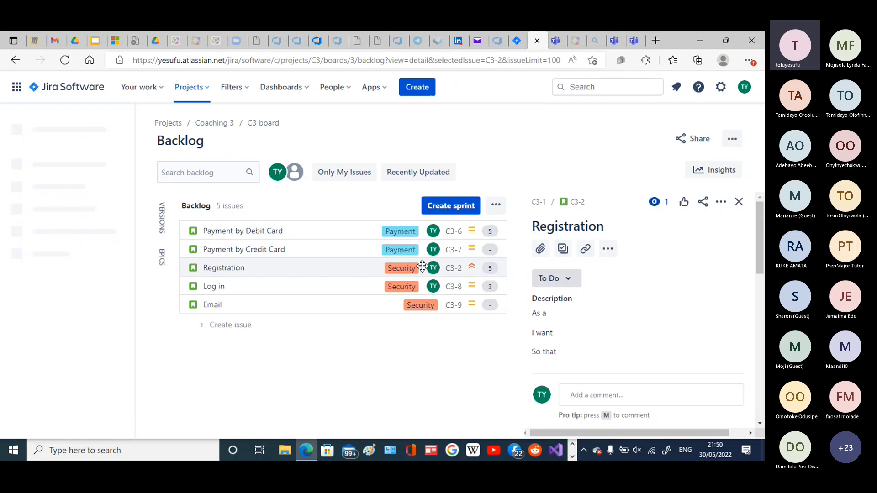
{"action": "left_click", "coordinate": [739, 202]}
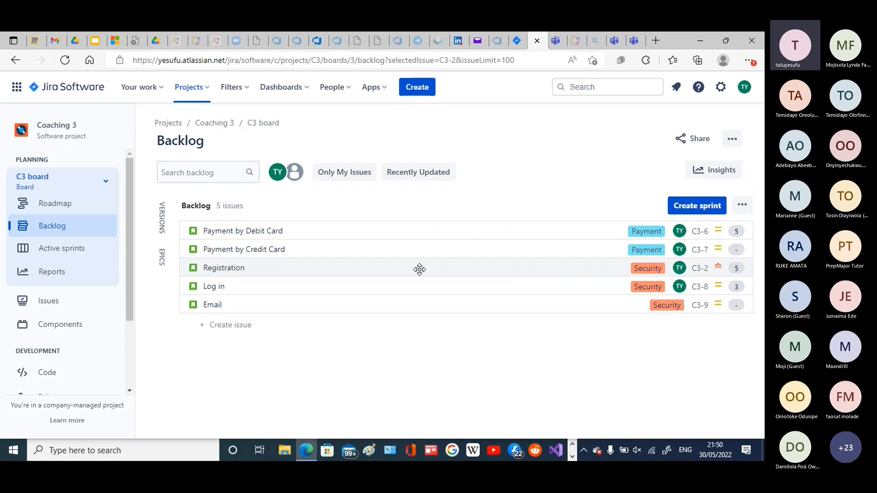
{"action": "left_click_drag", "start_coordinate": [419, 269], "coordinate": [419, 230]}
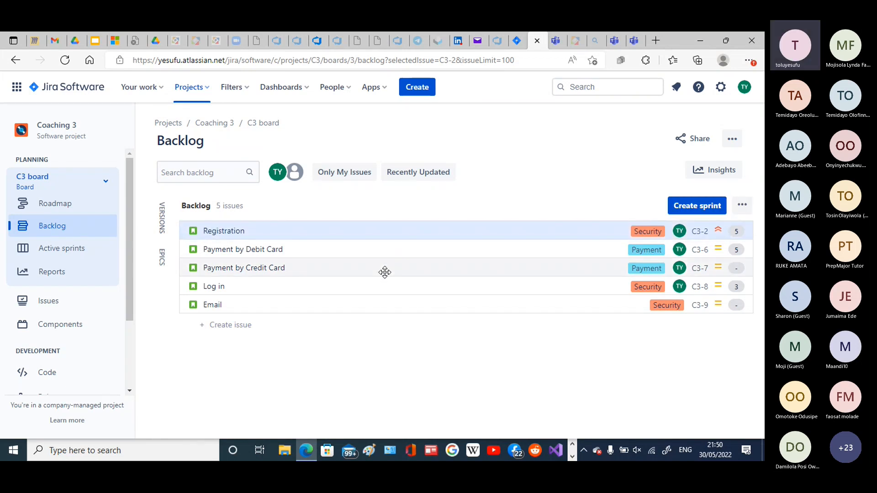
{"action": "left_click_drag", "start_coordinate": [389, 284], "coordinate": [388, 264]}
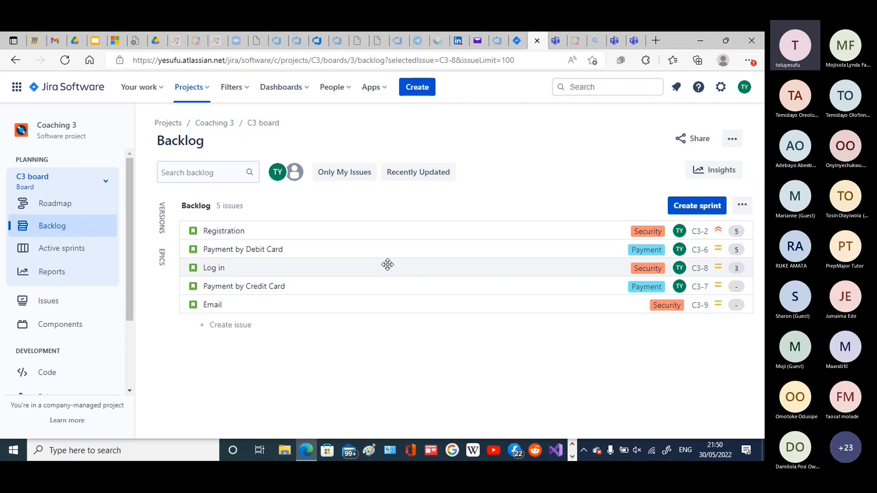
{"action": "left_click", "coordinate": [387, 265]}
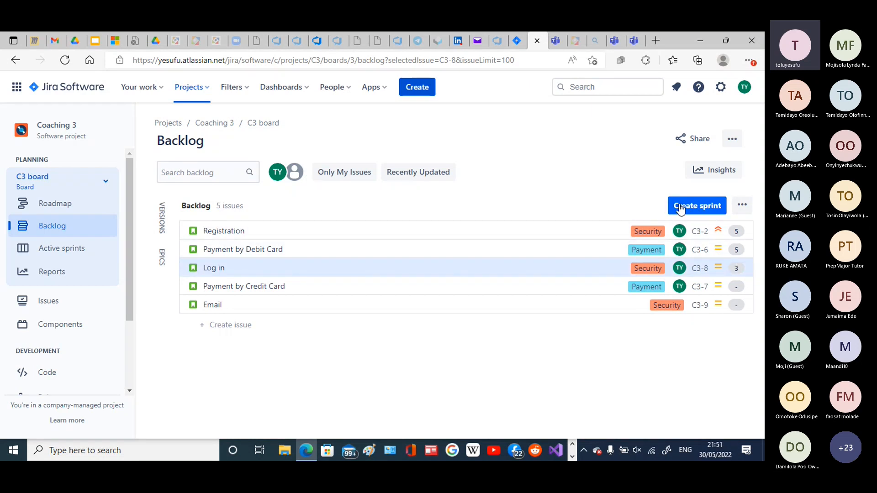
Create a new sprint from the backlog and move the Registration story into it
{"action": "left_click", "coordinate": [702, 206]}
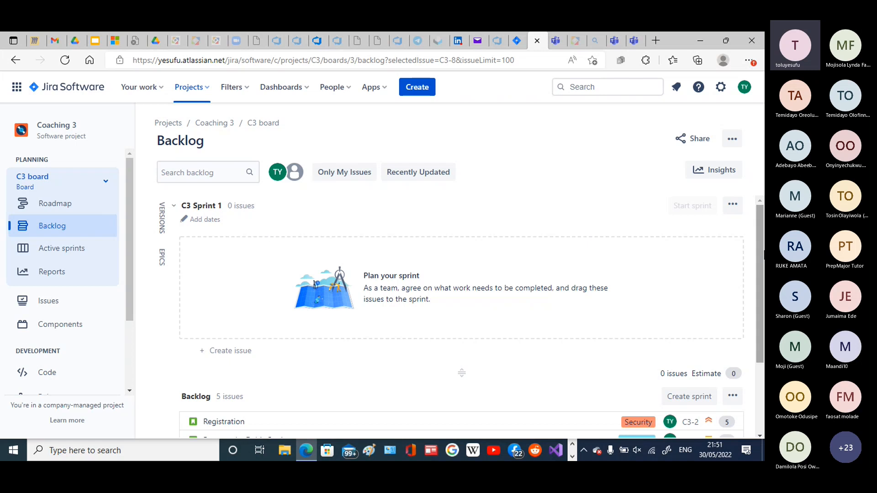
{"action": "left_click_drag", "start_coordinate": [758, 256], "coordinate": [763, 290]}
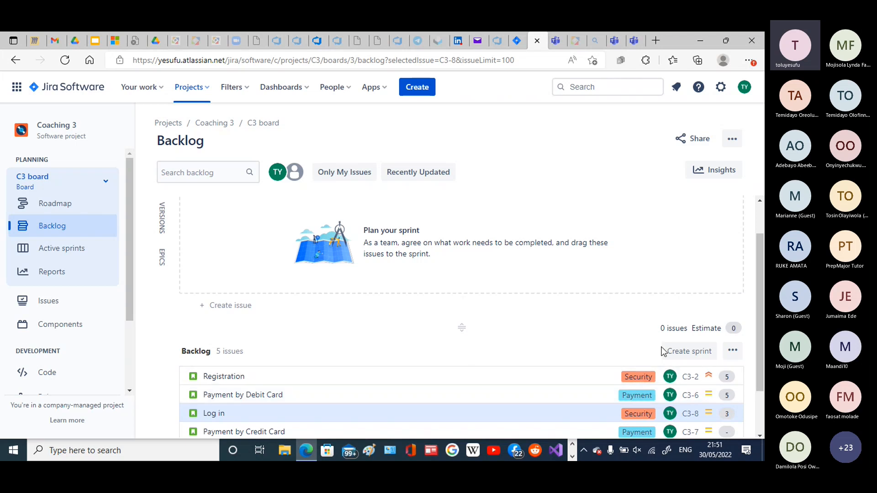
{"action": "left_click_drag", "start_coordinate": [762, 283], "coordinate": [763, 347]}
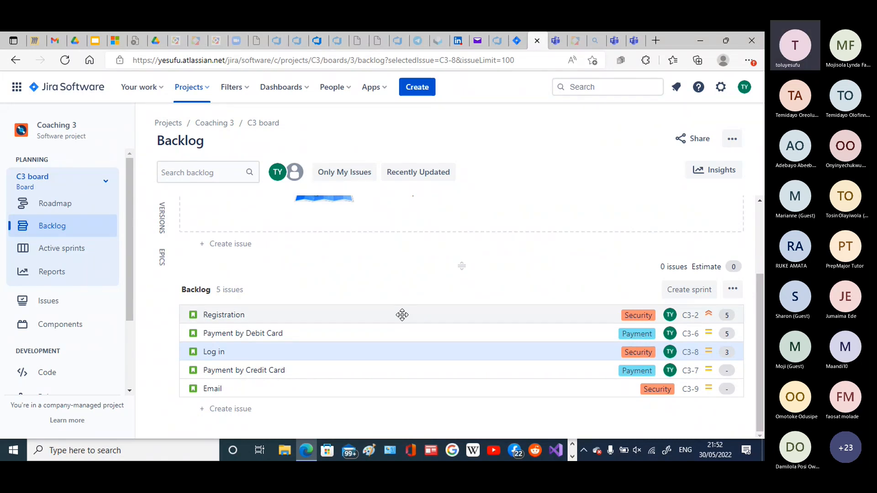
{"action": "left_click_drag", "start_coordinate": [402, 315], "coordinate": [412, 251]}
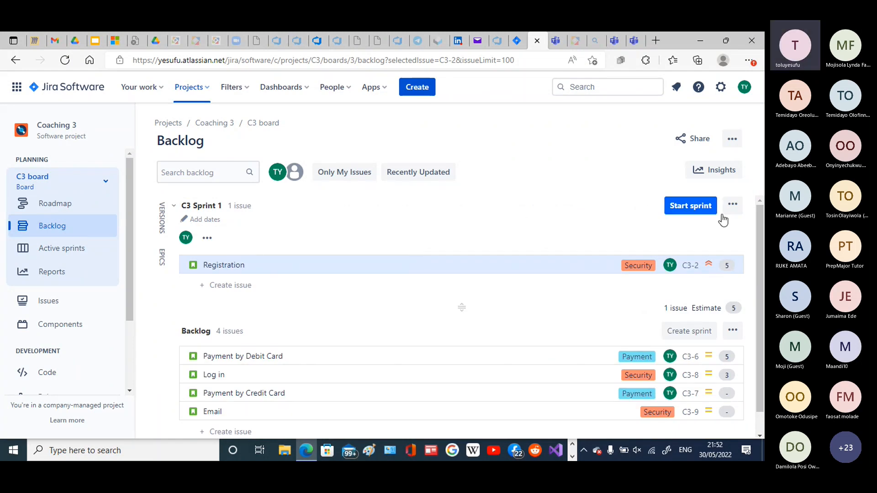
Send the Payment by Debit Card story from the backlog to C3 Sprint 1
{"action": "scroll", "coordinate": [762, 256], "scroll_direction": "down", "scroll_amount": 1}
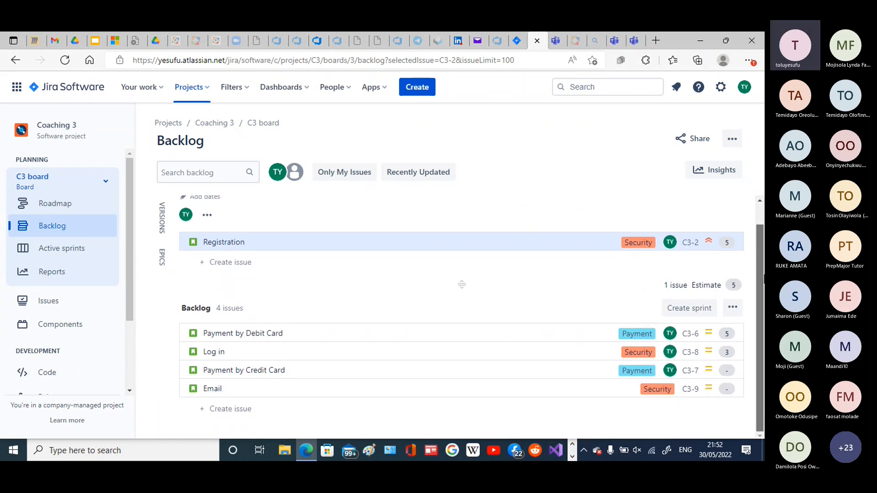
{"action": "scroll", "coordinate": [761, 256], "scroll_direction": "up", "scroll_amount": 1}
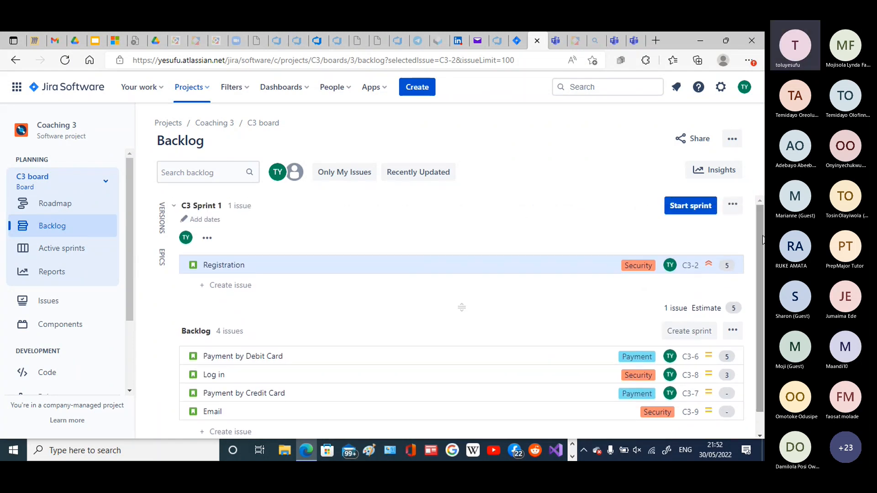
{"action": "right_click", "coordinate": [467, 355]}
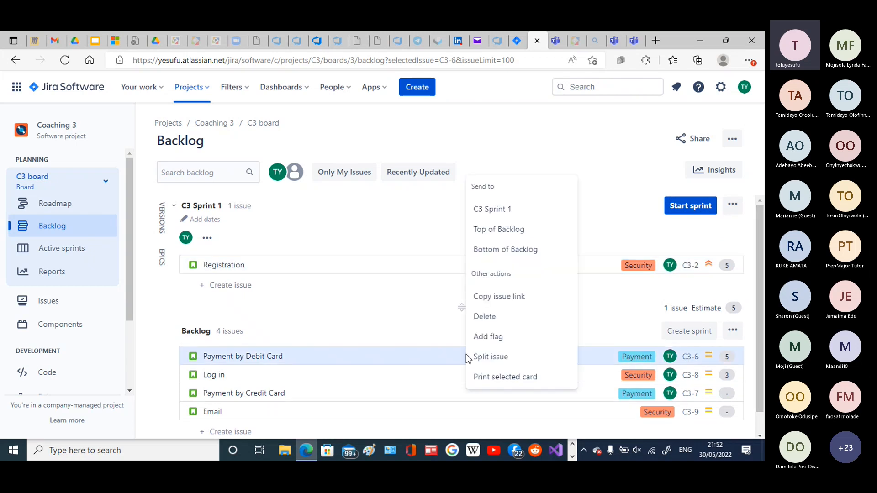
{"action": "left_click", "coordinate": [505, 215]}
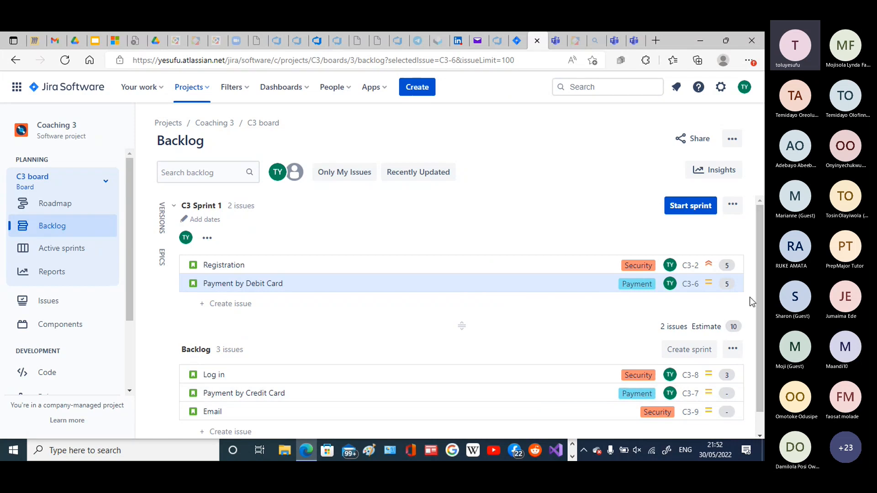
Move the Log in story to the end of the backlog and send it back to the top of the backlog
{"action": "scroll", "coordinate": [752, 369], "scroll_direction": "down", "scroll_amount": 1}
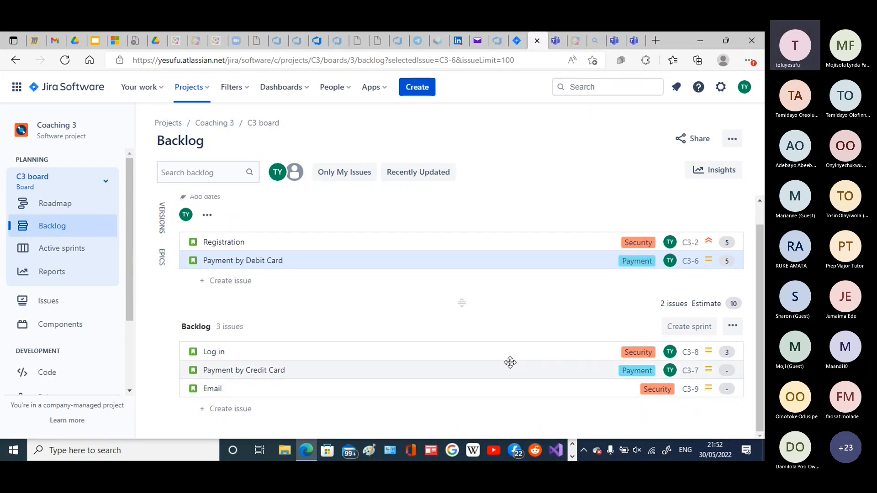
{"action": "left_click_drag", "start_coordinate": [506, 353], "coordinate": [505, 389]}
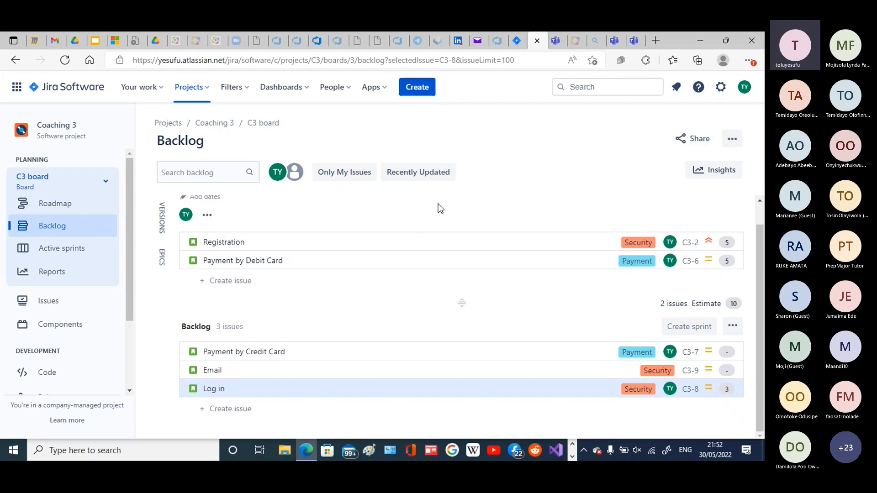
{"action": "right_click", "coordinate": [418, 392]}
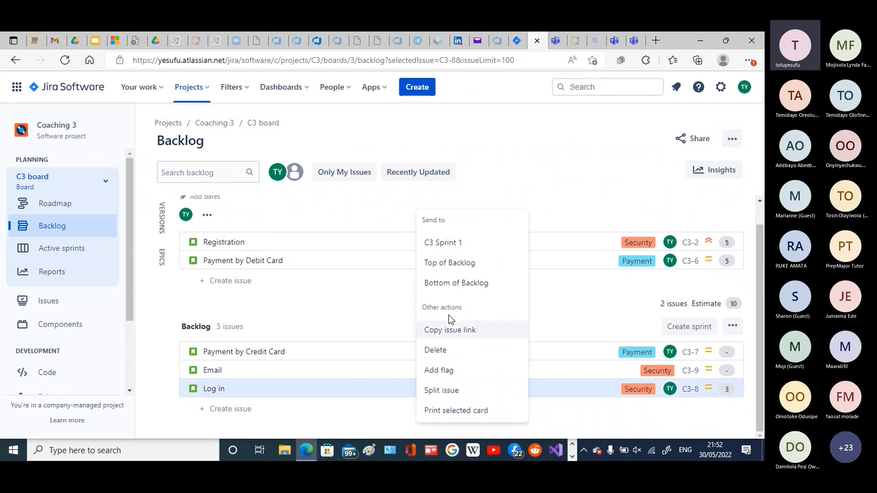
{"action": "left_click", "coordinate": [446, 264]}
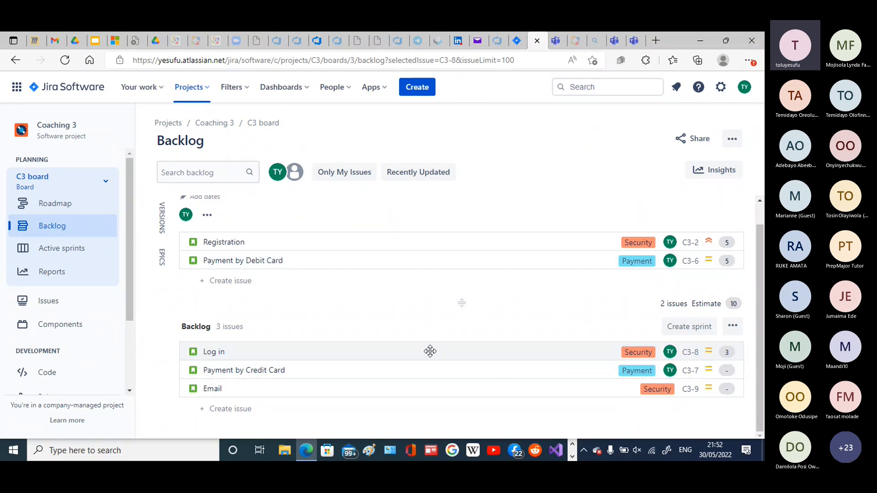
Move the Log in story from the backlog into C3 Sprint 1 and dismiss the chat notification
{"action": "left_click_drag", "start_coordinate": [433, 350], "coordinate": [434, 276]}
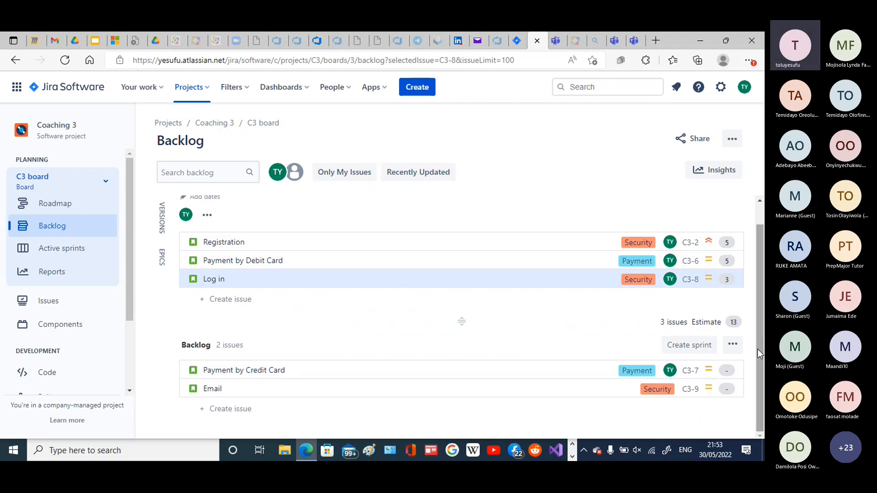
{"action": "scroll", "coordinate": [758, 349], "scroll_direction": "up", "scroll_amount": 1}
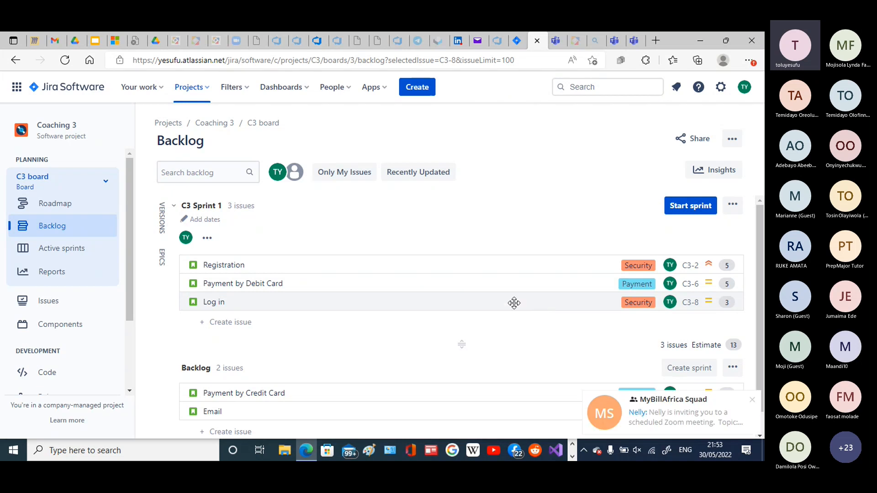
{"action": "left_click", "coordinate": [753, 400]}
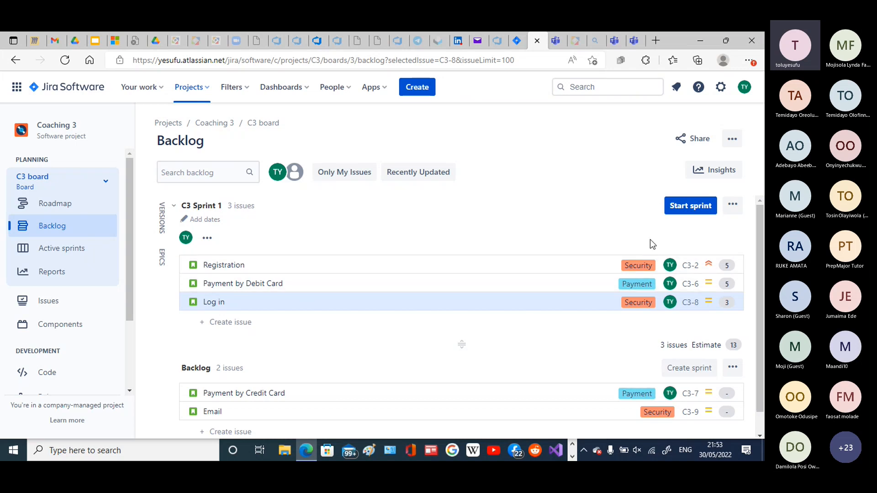
Open the start settings for C3 Sprint 1 and choose a duration of 2 weeks
{"action": "left_click", "coordinate": [698, 206]}
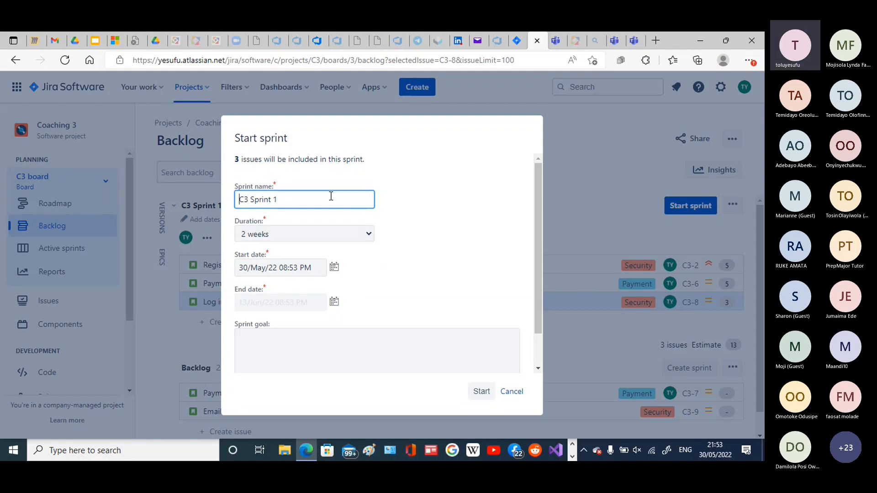
{"action": "left_click", "coordinate": [369, 234]}
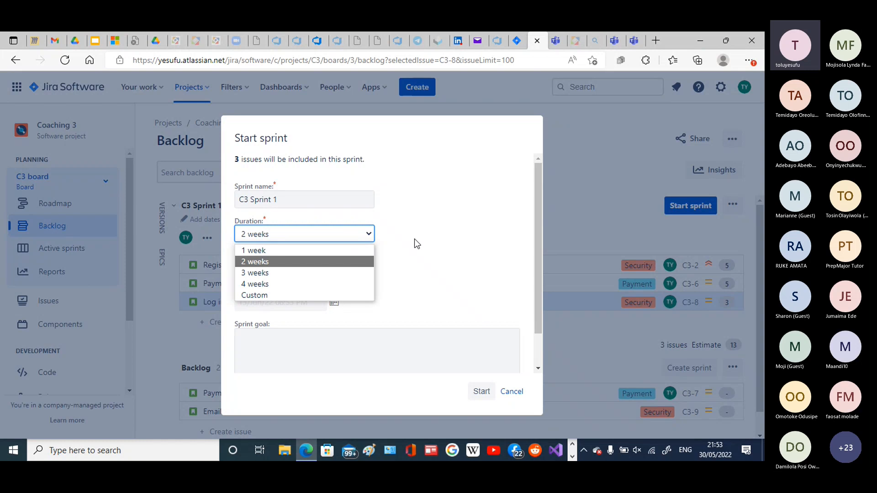
{"action": "left_click", "coordinate": [314, 261]}
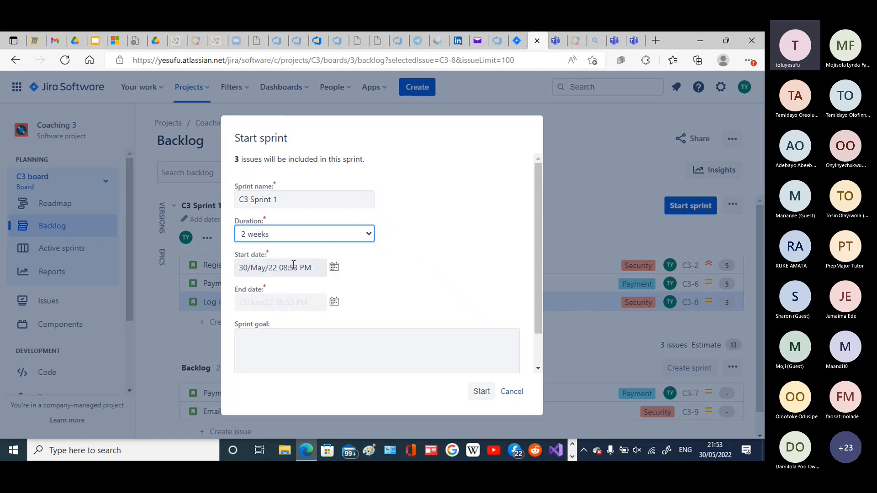
{"action": "left_click", "coordinate": [295, 265]}
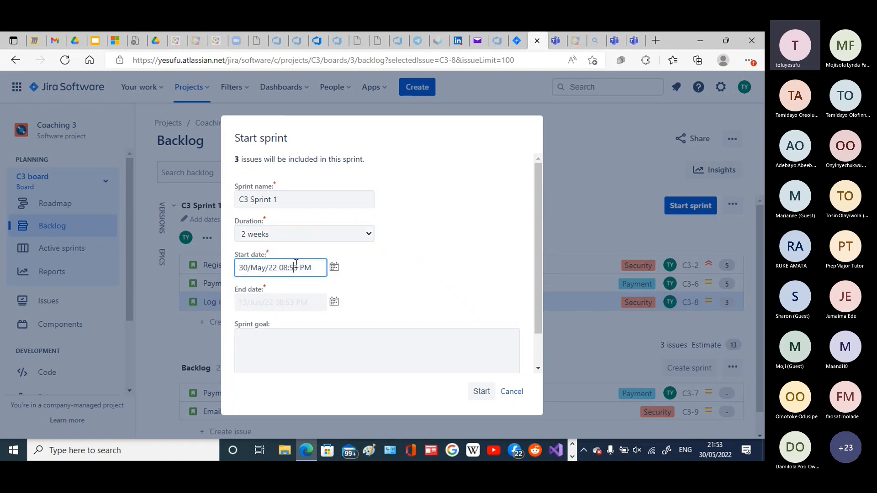
Check the sprint's end date in its date picker against June 2022 in the system calendar
{"action": "left_click", "coordinate": [334, 303]}
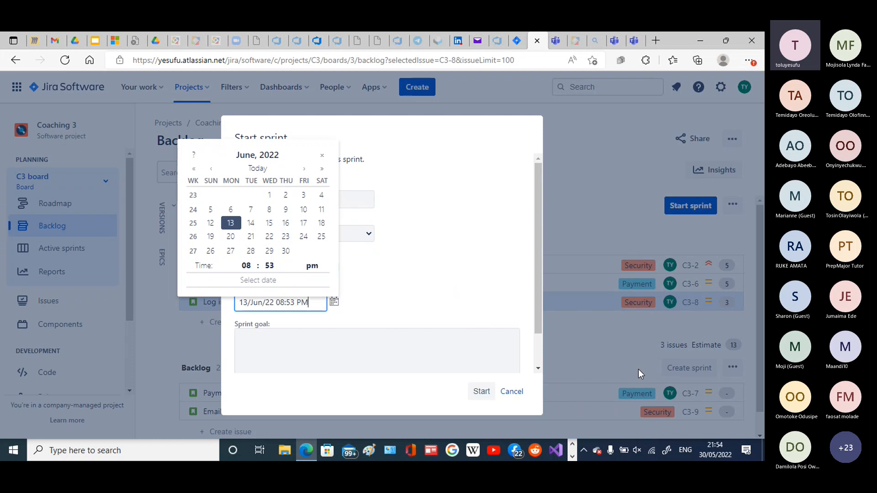
{"action": "left_click", "coordinate": [717, 449]}
{"action": "left_click", "coordinate": [717, 451]}
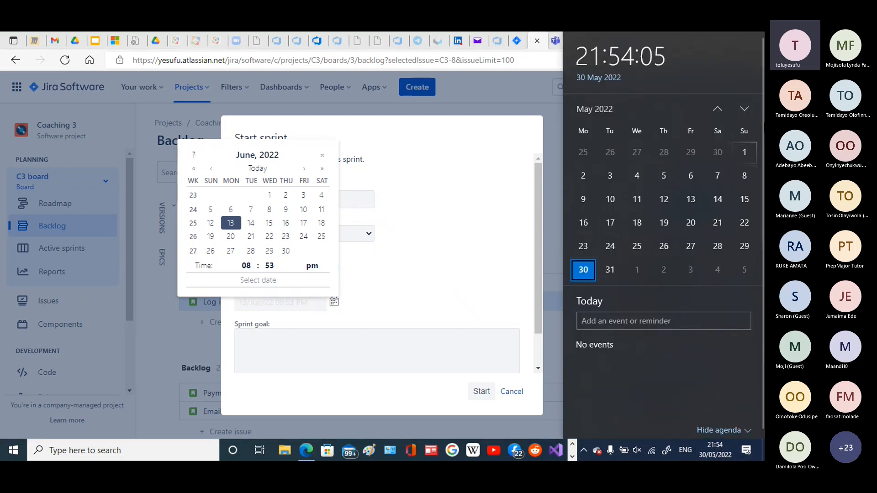
{"action": "left_click", "coordinate": [745, 108]}
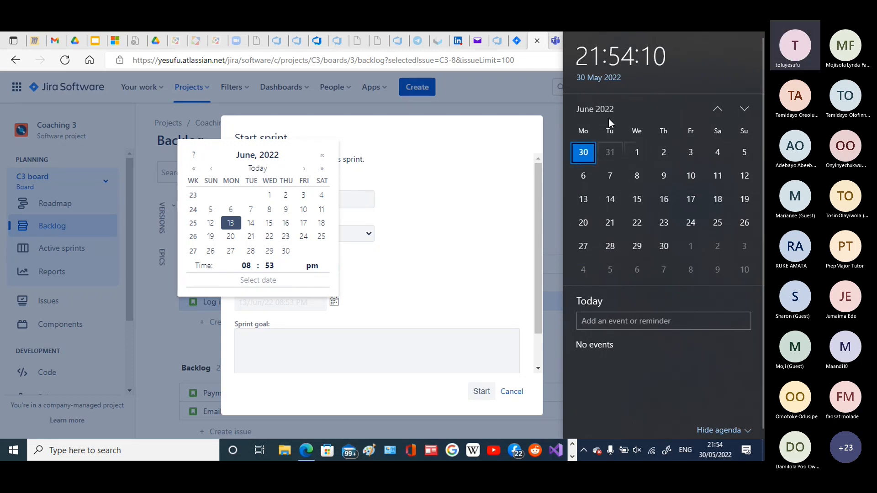
{"action": "left_click", "coordinate": [275, 314]}
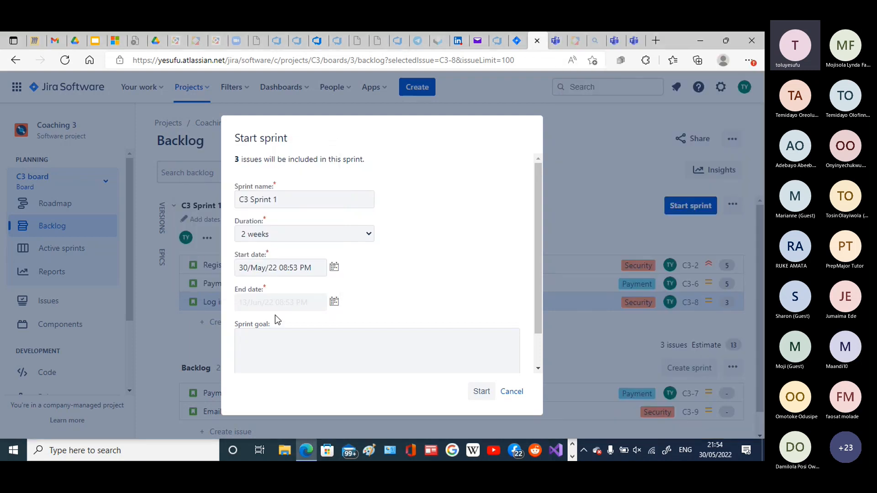
Enter the sprint goal "Registration Submit button, Log in , Debit Payment" and start C3 Sprint 1
{"action": "left_click", "coordinate": [322, 344]}
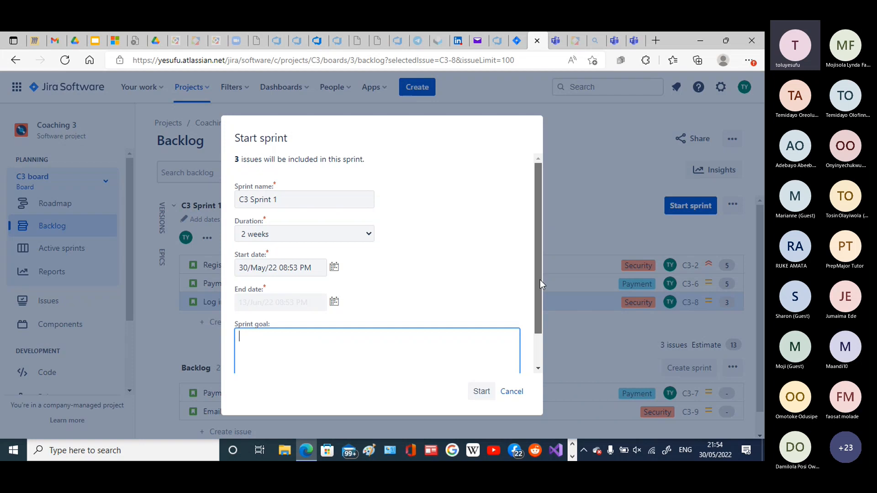
{"action": "left_click_drag", "start_coordinate": [540, 280], "coordinate": [540, 369]}
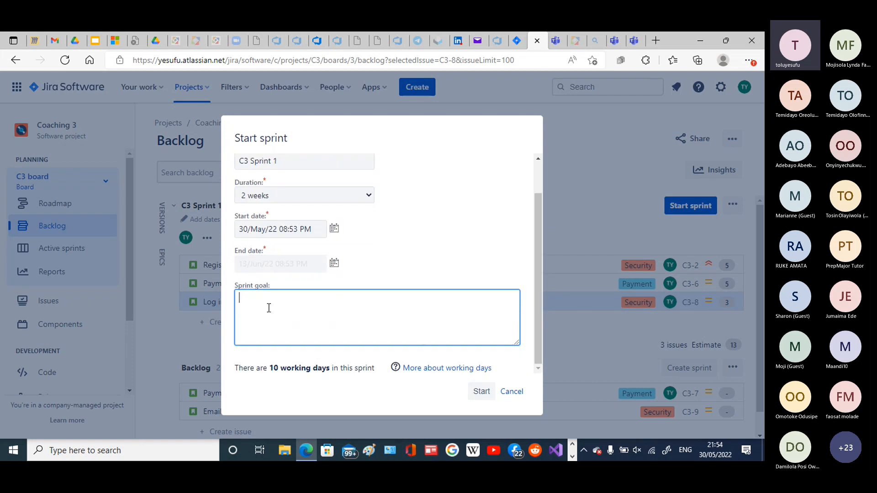
{"action": "type", "text": "Registra"}
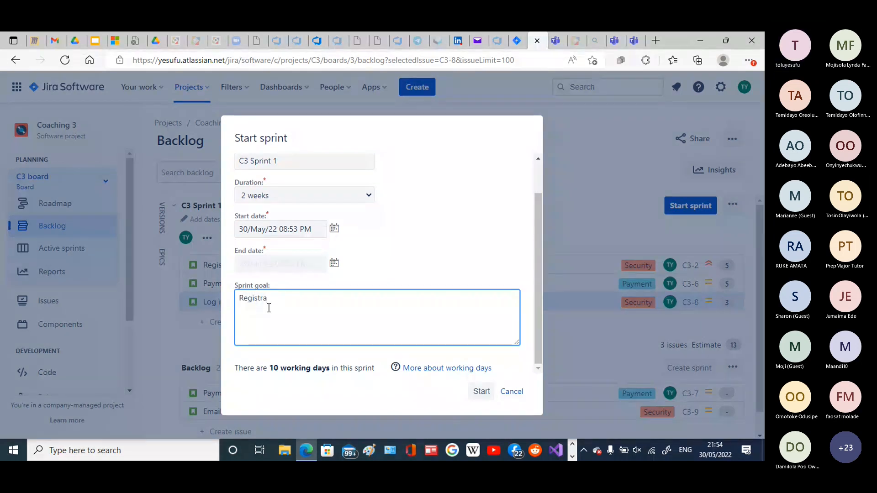
{"action": "type", "text": "tion"}
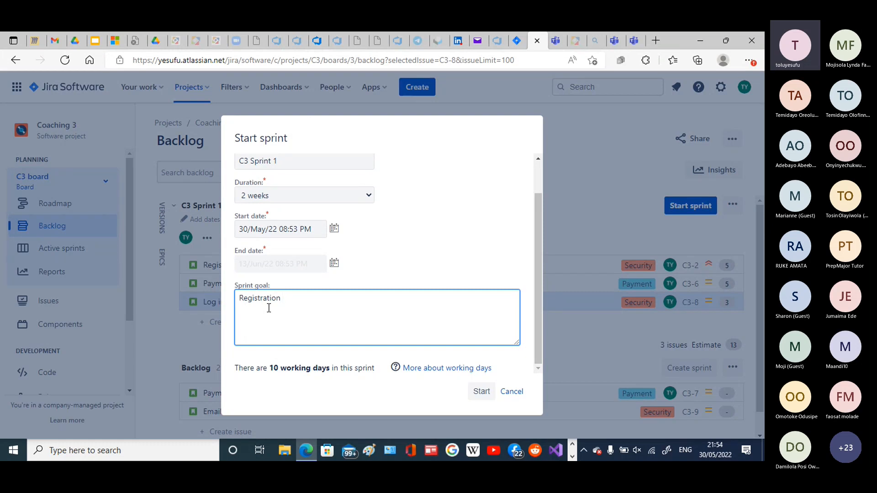
{"action": "type", "text": " S"}
{"action": "type", "text": "ubmit"}
{"action": "type", "text": "button and"}
{"action": "key", "text": "BackSpace"}
{"action": "key", "text": "BackSpace"}
{"action": "key", "text": "BackSpace"}
{"action": "key", "text": "BackSpace"}
{"action": "key", "text": "BackSpace"}
{"action": "type", "text": ", Log in , Payment"}
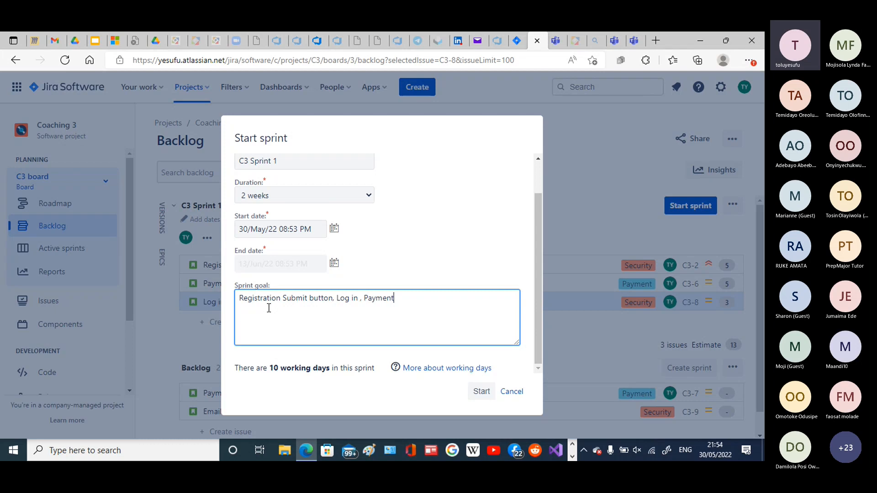
{"action": "left_click", "coordinate": [365, 298]}
{"action": "type", "text": "Debit"}
{"action": "left_click", "coordinate": [474, 391]}
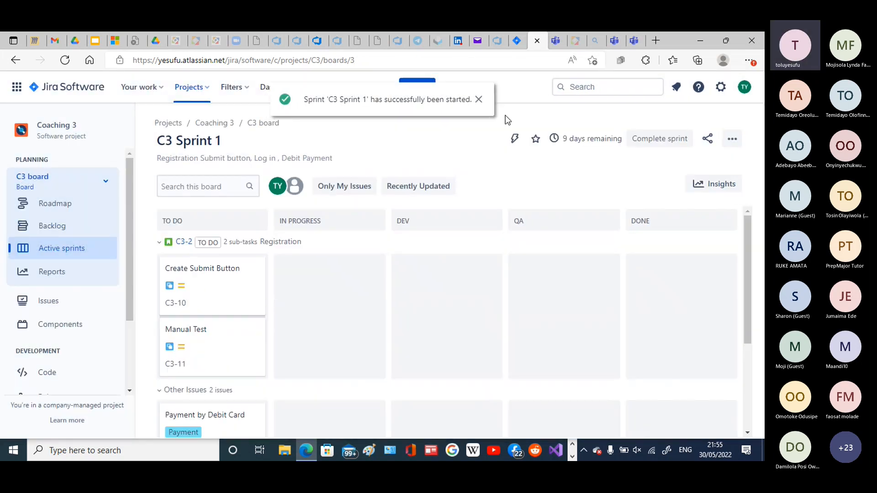
Dismiss the sprint-started notification and examine the C3 Sprint 1 board, collapsing and re-expanding the Registration swimlane
{"action": "left_click", "coordinate": [479, 99]}
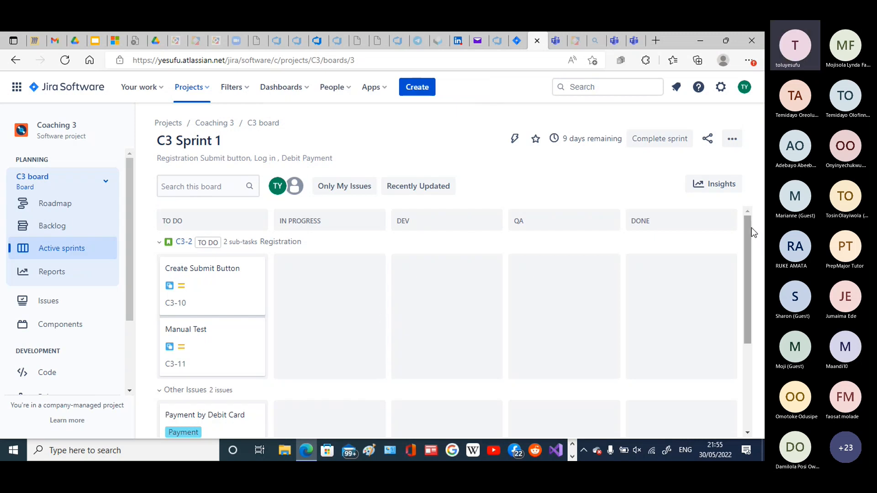
{"action": "left_click_drag", "start_coordinate": [752, 232], "coordinate": [764, 198]}
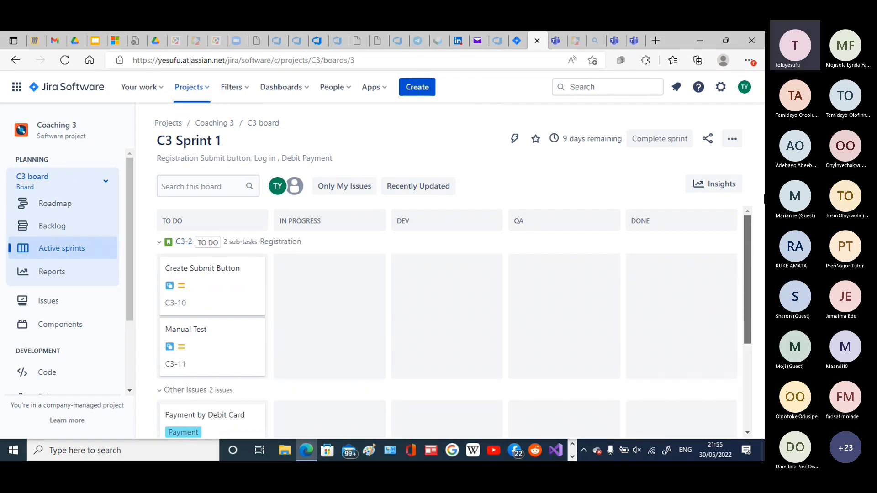
{"action": "left_click", "coordinate": [159, 244]}
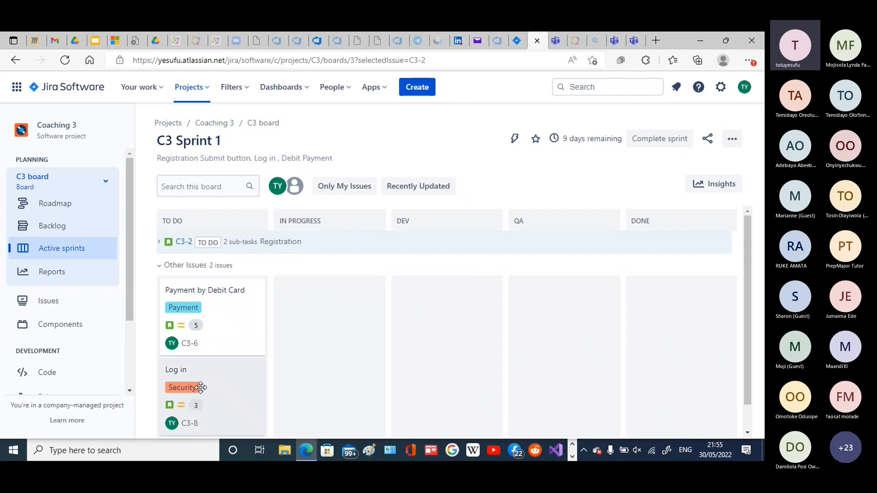
{"action": "left_click", "coordinate": [160, 242]}
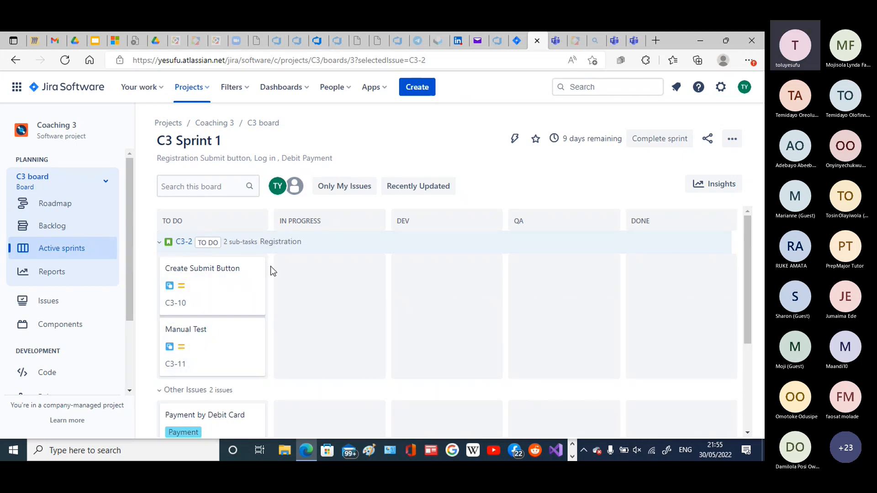
Move Create Submit Button through In Progress to DEV, and move Manual Test and Payment by Debit Card to In Progress
{"action": "left_click_drag", "start_coordinate": [215, 289], "coordinate": [329, 296]}
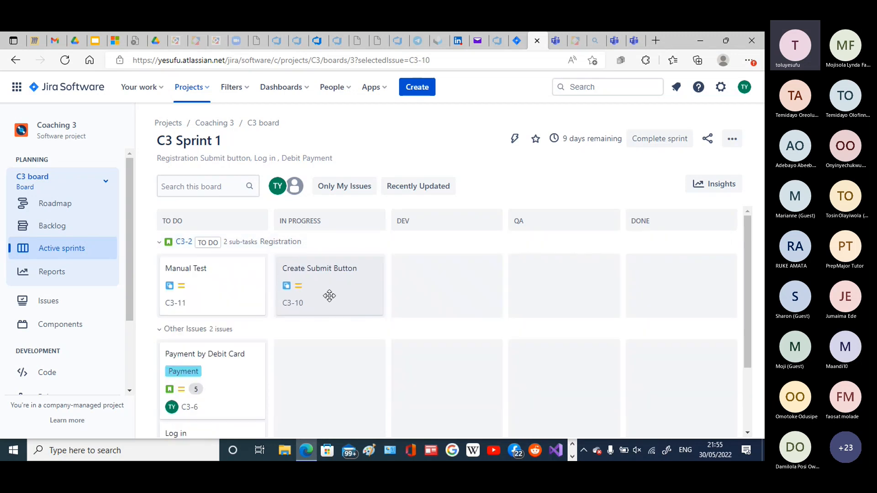
{"action": "left_click_drag", "start_coordinate": [322, 289], "coordinate": [439, 286]}
{"action": "left_click_drag", "start_coordinate": [219, 270], "coordinate": [337, 270]}
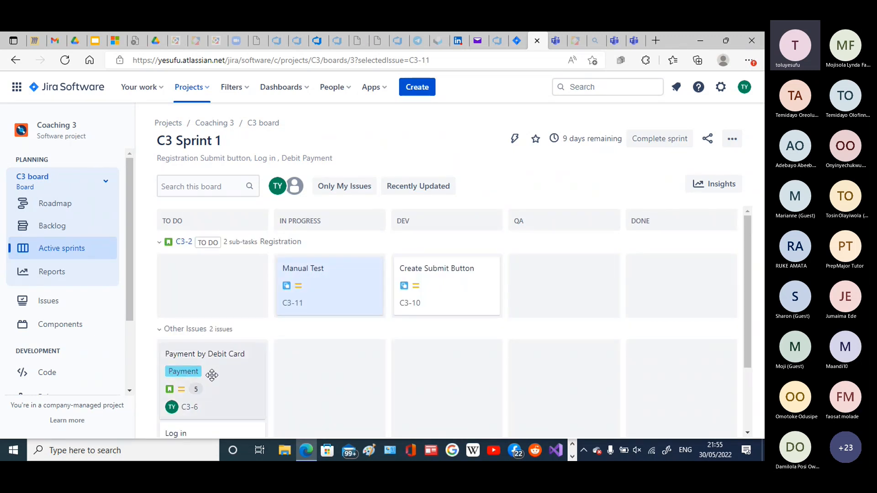
{"action": "left_click_drag", "start_coordinate": [212, 375], "coordinate": [324, 374]}
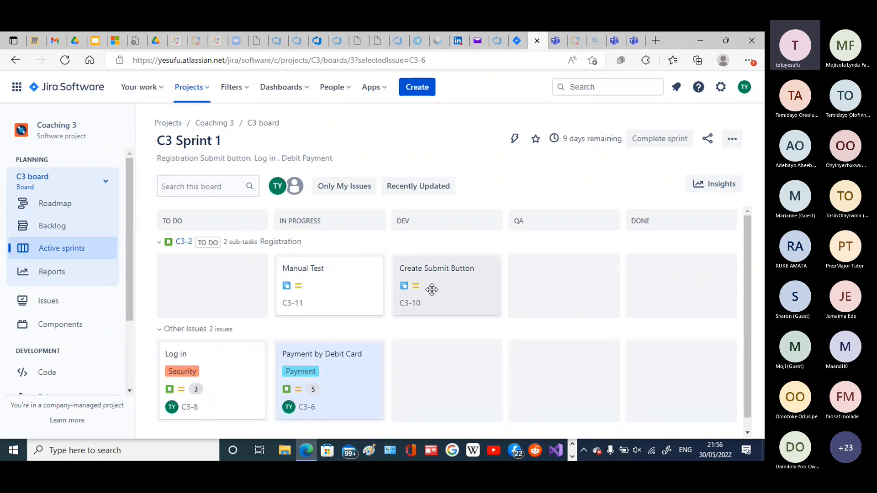
Move the Create Submit Button and Manual Test sub-tasks to Done, declining the update of parent issue C3-2
{"action": "left_click_drag", "start_coordinate": [432, 290], "coordinate": [662, 277]}
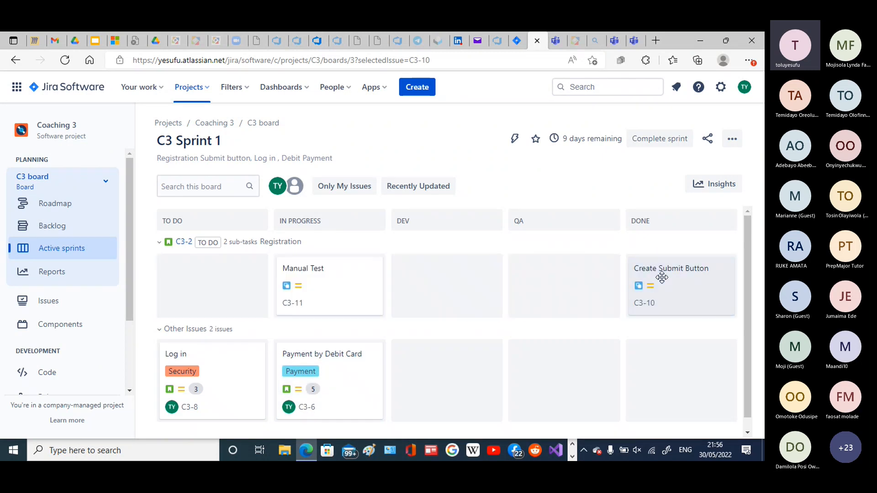
{"action": "left_click_drag", "start_coordinate": [333, 284], "coordinate": [693, 279]}
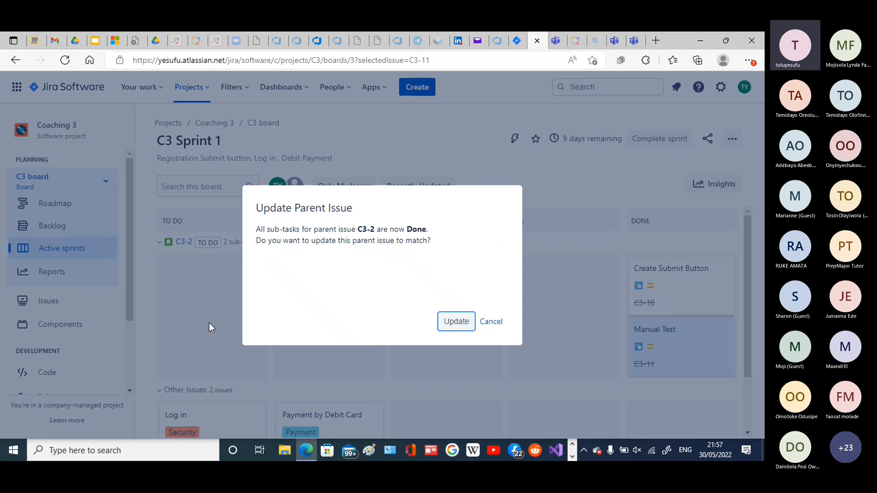
{"action": "left_click", "coordinate": [490, 325]}
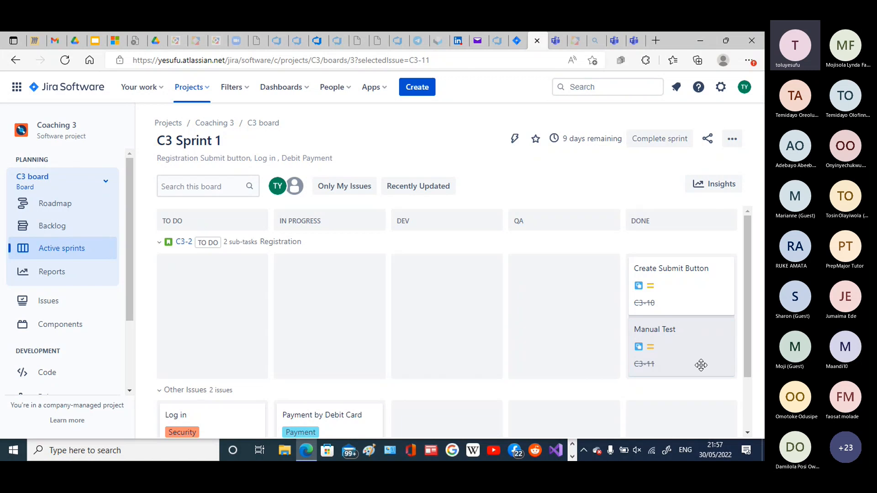
Move Manual Test back to QA and again to Done, this time updating parent issue C3-2 to match
{"action": "left_click_drag", "start_coordinate": [662, 352], "coordinate": [576, 353]}
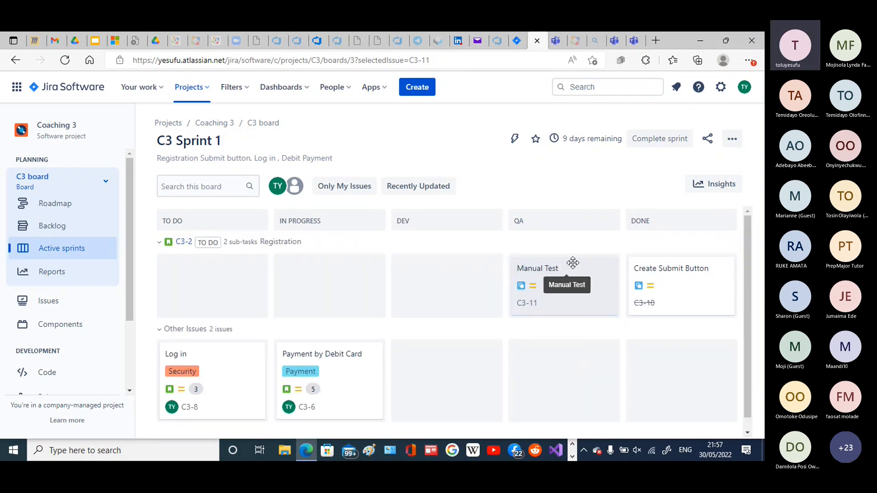
{"action": "left_click_drag", "start_coordinate": [569, 279], "coordinate": [696, 300]}
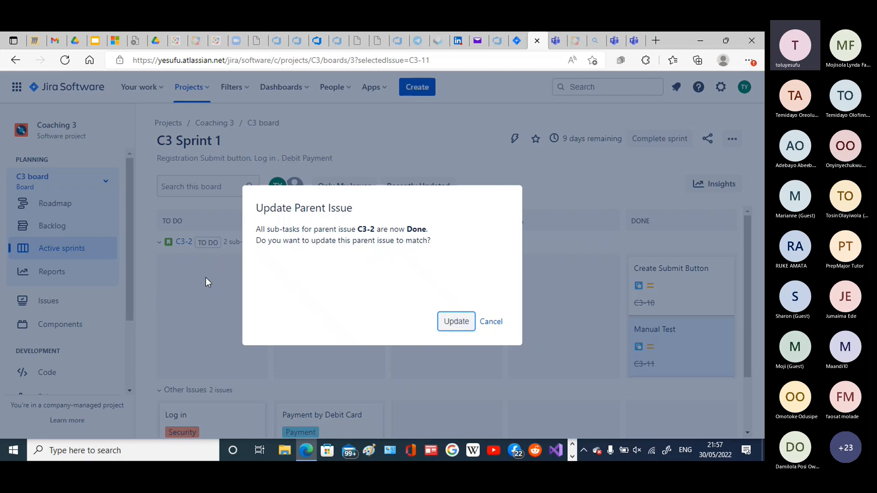
{"action": "left_click", "coordinate": [447, 325]}
{"action": "left_click", "coordinate": [454, 327]}
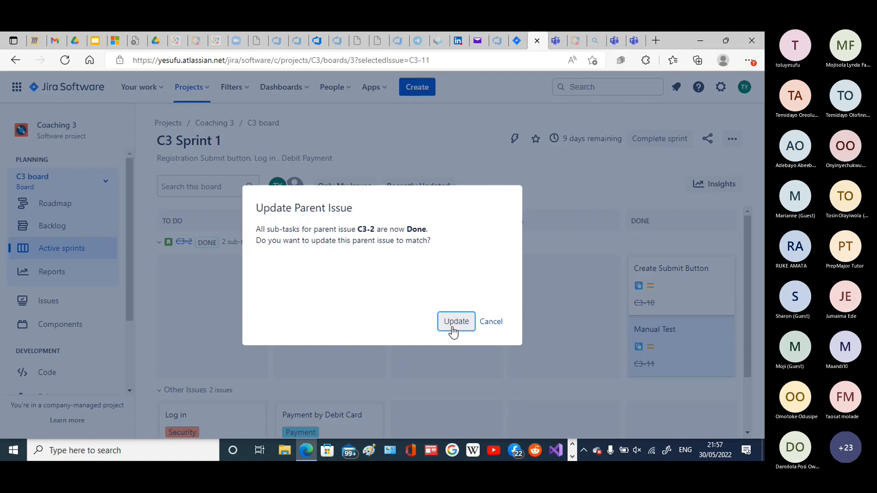
{"action": "left_click", "coordinate": [491, 322]}
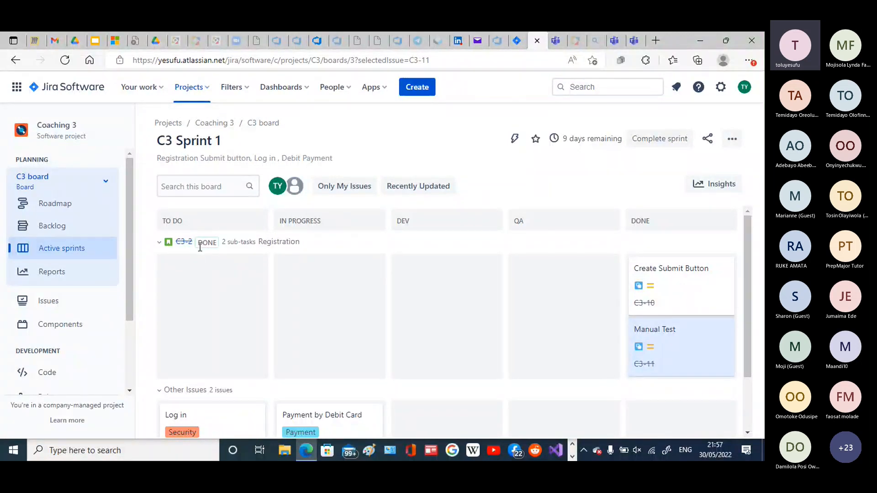
Collapse the Registration swimlane and check the C3 Sprint 1 stories in the backlog before returning to the active sprint
{"action": "left_click", "coordinate": [159, 249]}
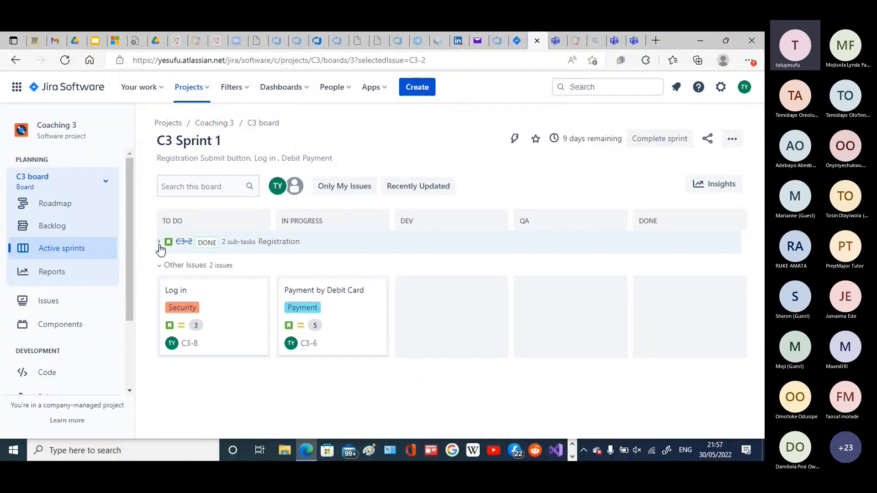
{"action": "left_click", "coordinate": [53, 232]}
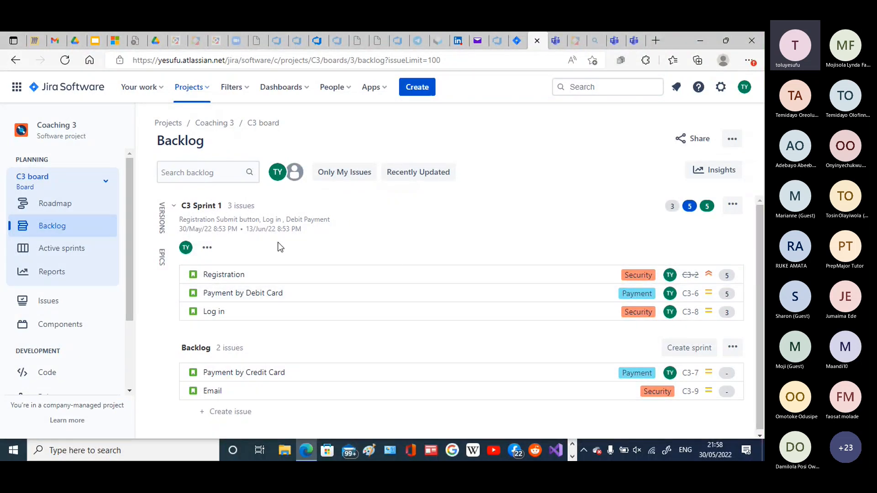
{"action": "left_click", "coordinate": [74, 252]}
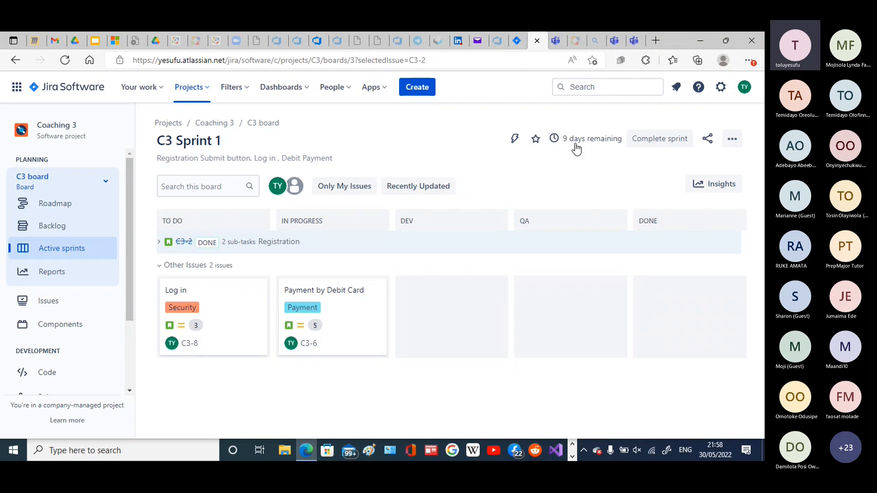
Open the settings for C3 board and review the board columns in column management
{"action": "mouse_move", "coordinate": [608, 144]}
{"action": "left_click", "coordinate": [733, 141]}
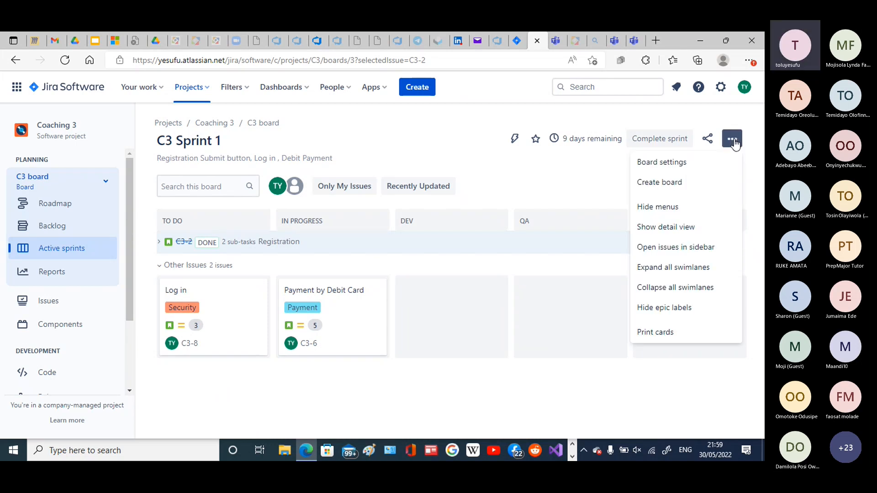
{"action": "left_click", "coordinate": [536, 179]}
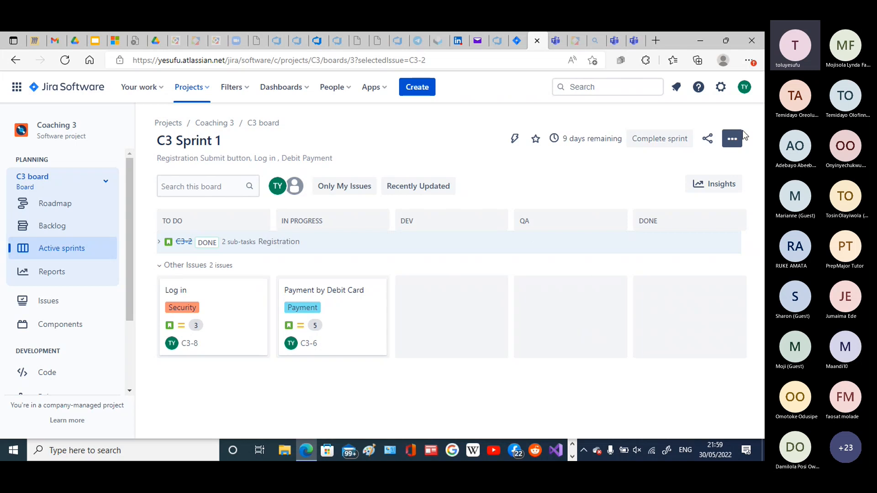
{"action": "left_click", "coordinate": [732, 140]}
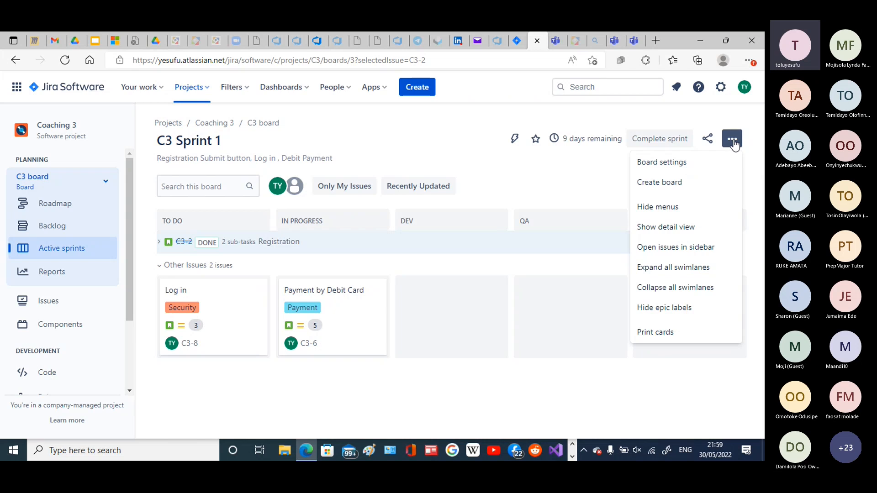
{"action": "left_click", "coordinate": [677, 163]}
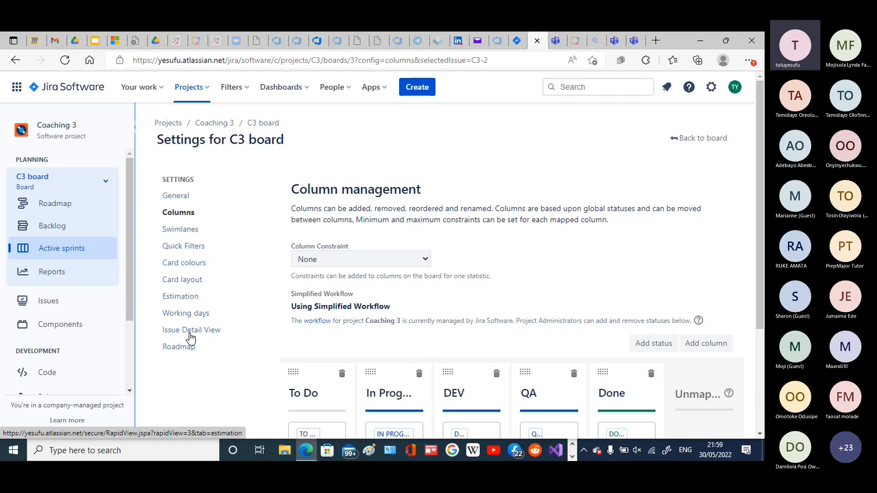
{"action": "left_click", "coordinate": [188, 215]}
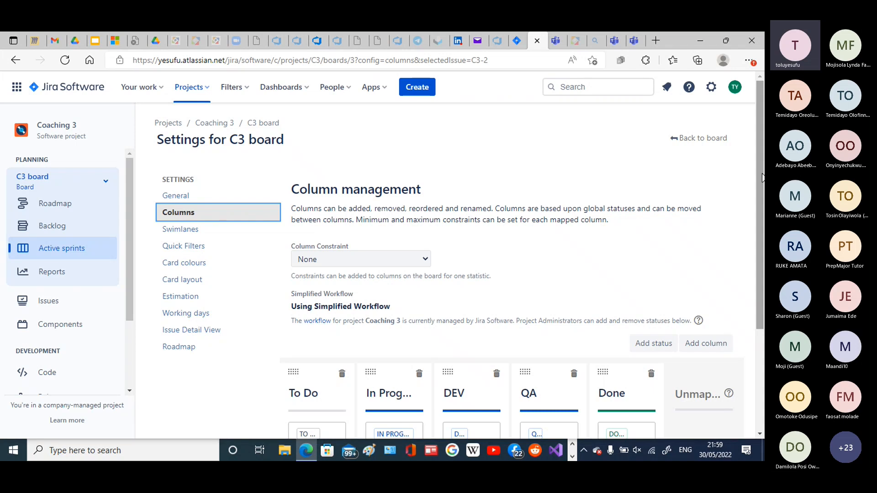
{"action": "left_click_drag", "start_coordinate": [762, 177], "coordinate": [764, 271]}
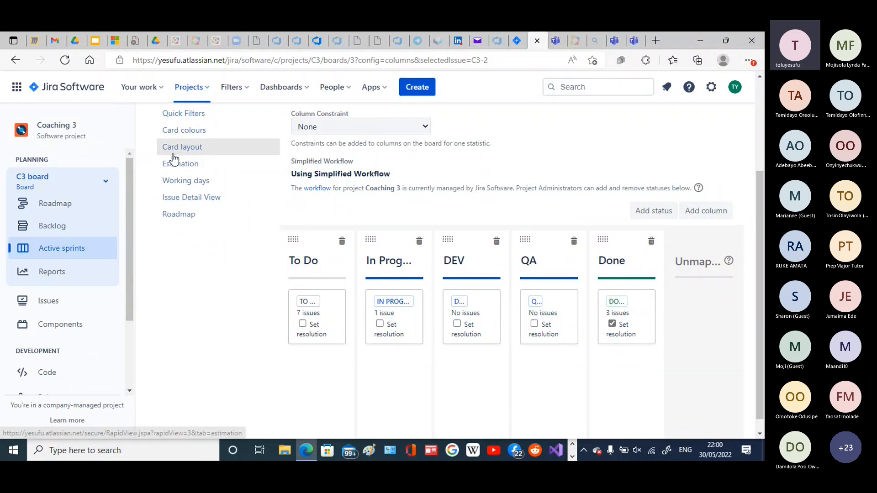
Glance at the card layout settings and add a board column named UAT in the In Progress category
{"action": "left_click", "coordinate": [173, 151]}
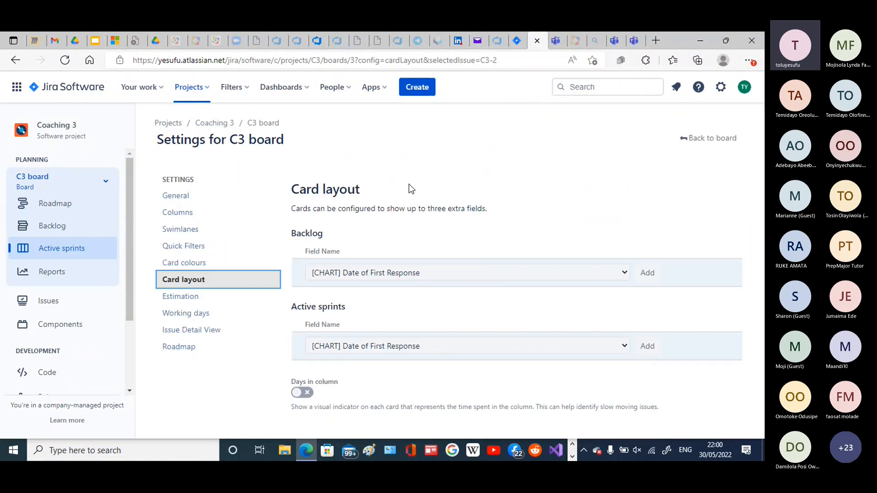
{"action": "left_click", "coordinate": [183, 218]}
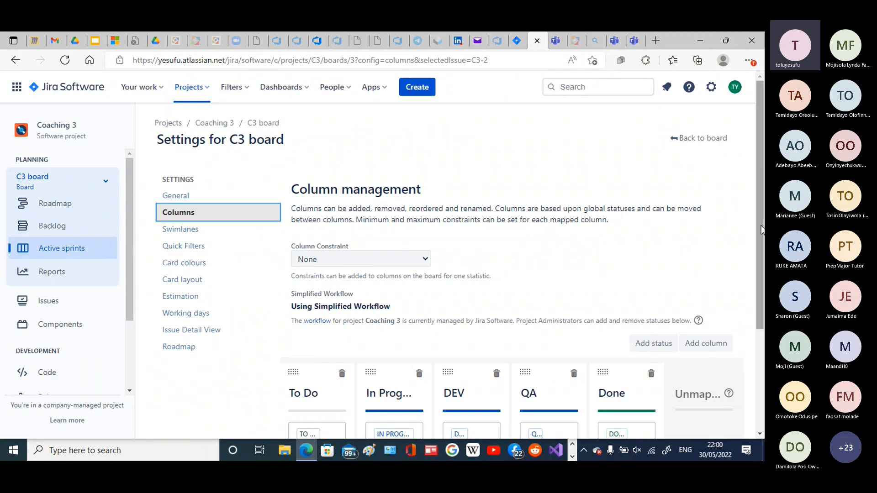
{"action": "left_click_drag", "start_coordinate": [762, 230], "coordinate": [762, 295]}
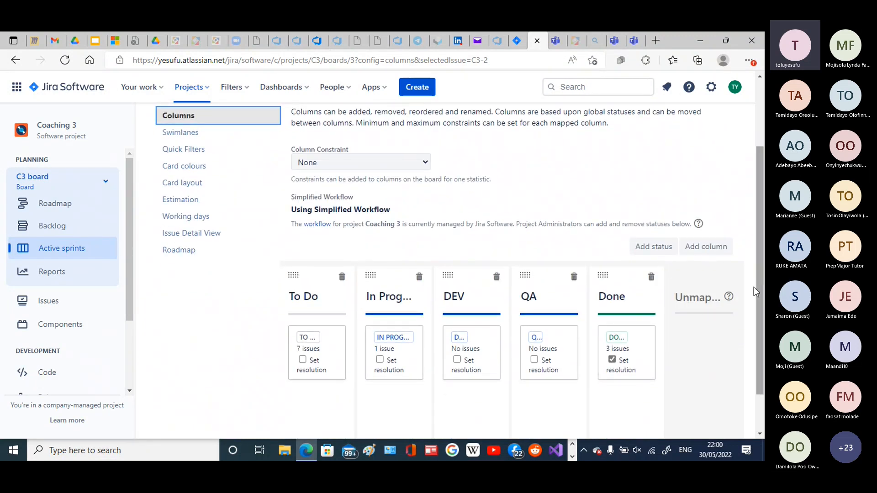
{"action": "left_click", "coordinate": [704, 248]}
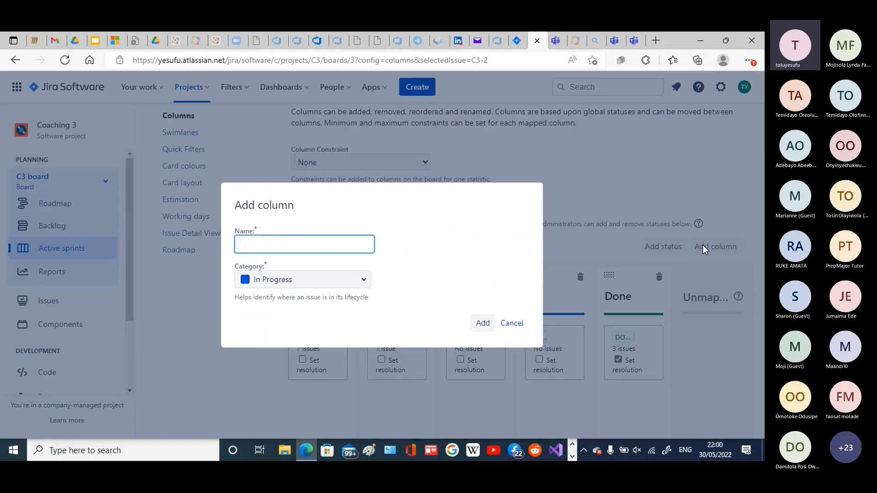
{"action": "left_click", "coordinate": [329, 241]}
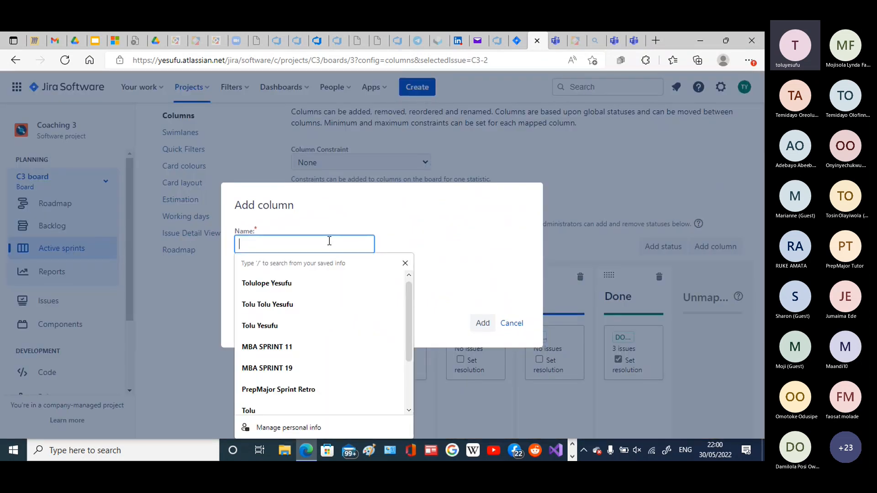
{"action": "type", "text": "UAT"}
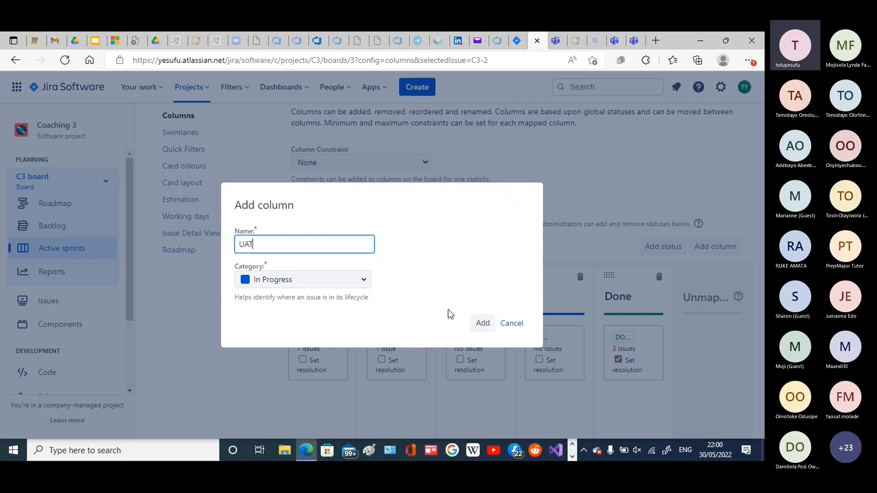
{"action": "left_click", "coordinate": [484, 325]}
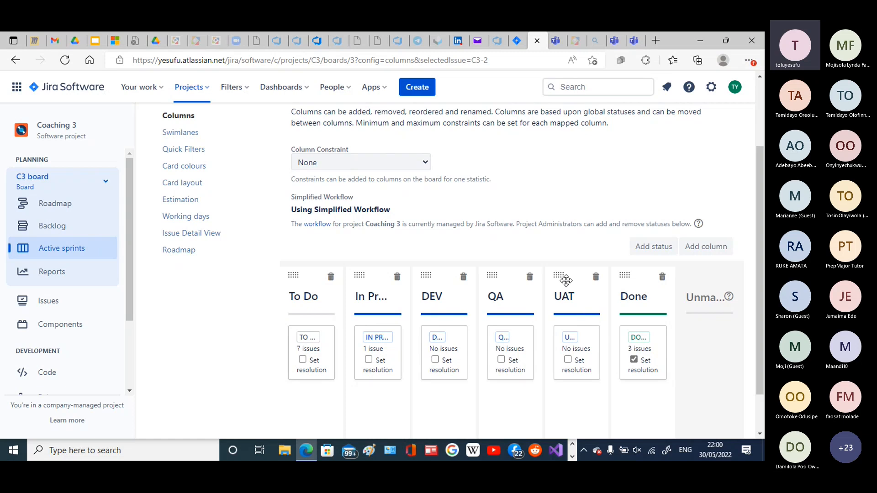
Move the UAT column ahead of QA and return it to its place between QA and Done
{"action": "left_click_drag", "start_coordinate": [559, 276], "coordinate": [498, 283]}
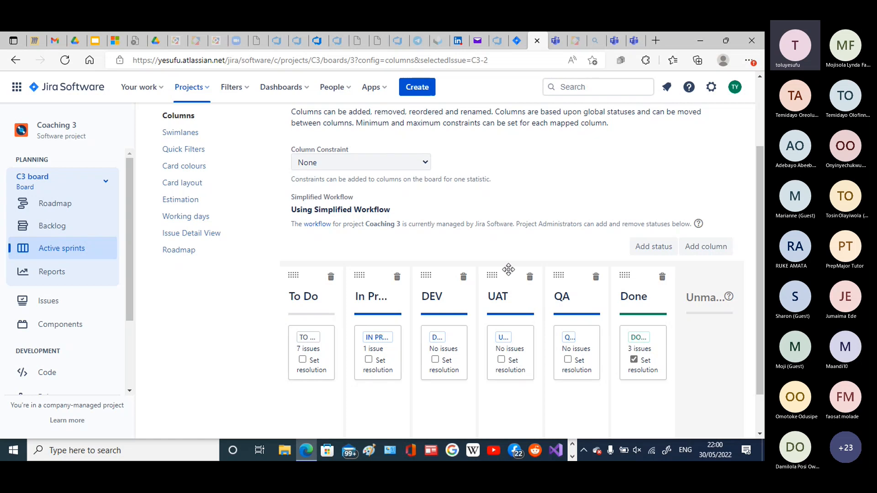
{"action": "left_click_drag", "start_coordinate": [496, 277], "coordinate": [565, 278]}
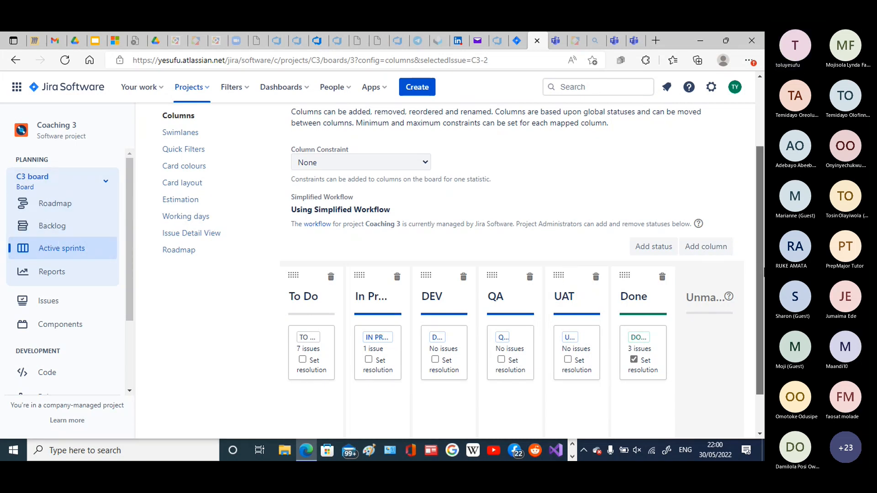
Return to the C3 Sprint 1 board and open the overview of all Coaching 3 reports
{"action": "scroll", "coordinate": [757, 188], "scroll_direction": "up", "scroll_amount": 3}
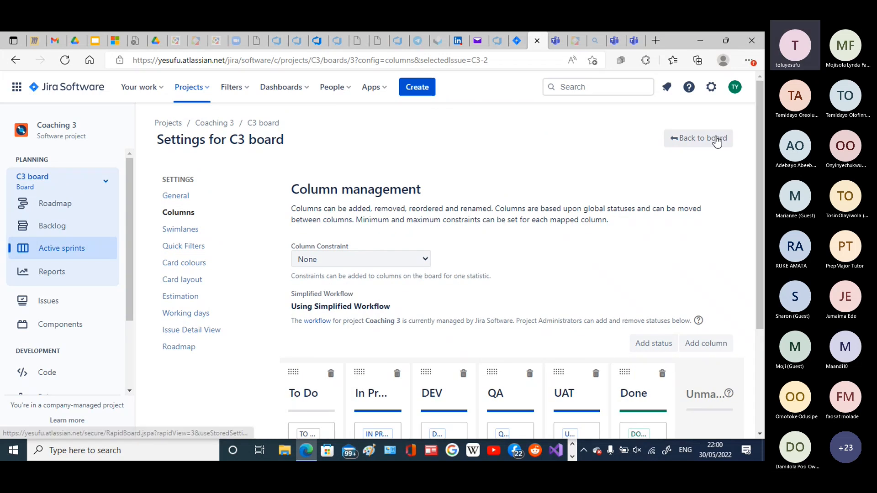
{"action": "left_click", "coordinate": [716, 139]}
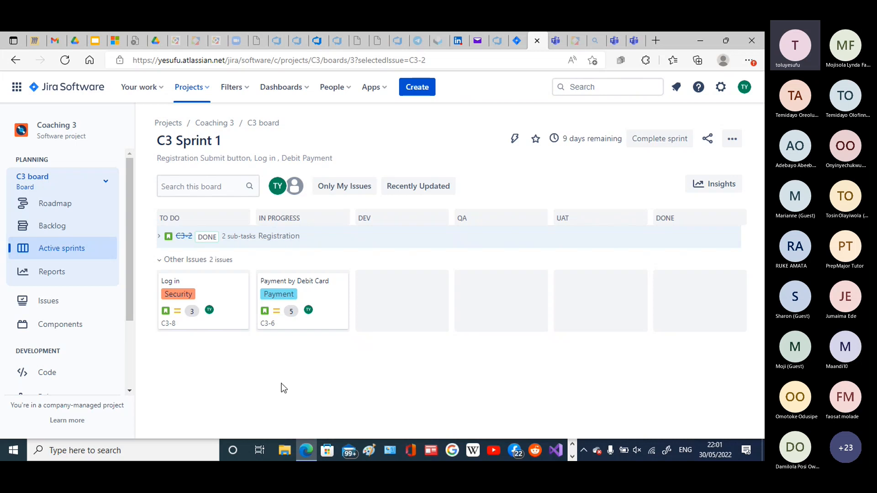
{"action": "left_click", "coordinate": [46, 274]}
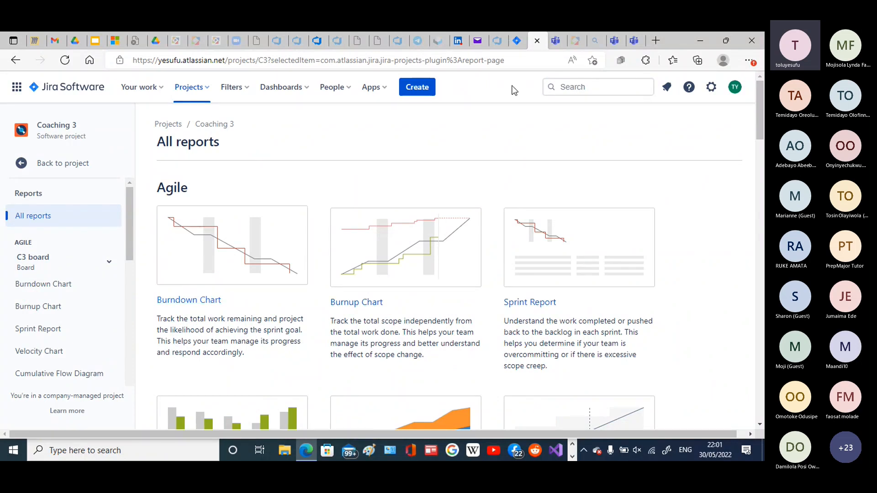
Look over the available agile reports for Coaching 3 and open the Burndown Chart
{"action": "mouse_move", "coordinate": [760, 111]}
{"action": "left_mouse_down"}
{"action": "mouse_move", "coordinate": [763, 391]}
{"action": "mouse_move", "coordinate": [764, 119]}
{"action": "left_mouse_up"}
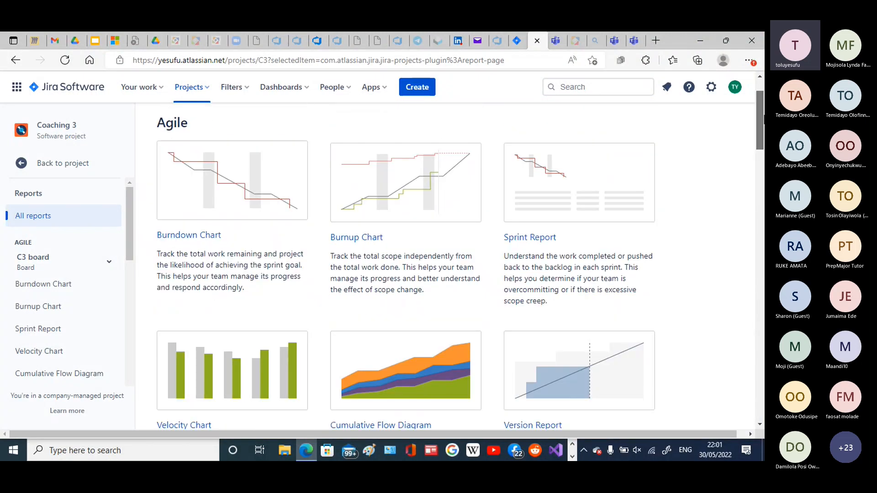
{"action": "left_click_drag", "start_coordinate": [764, 119], "coordinate": [764, 145]}
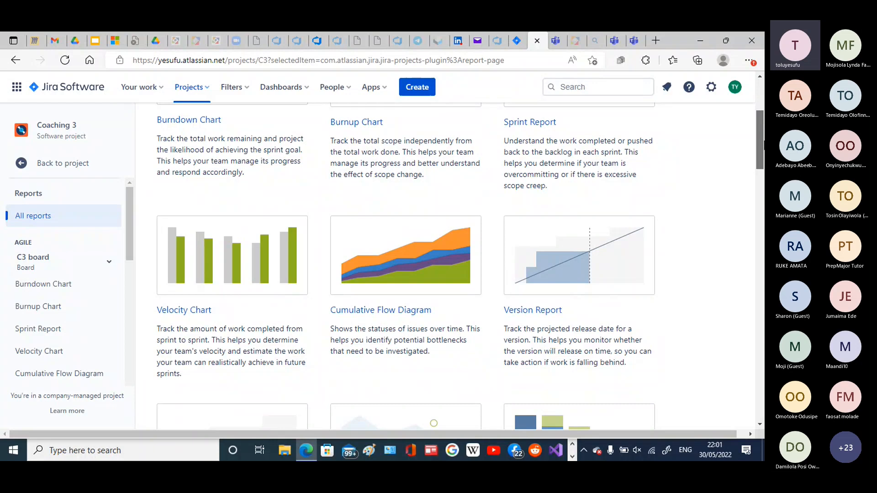
{"action": "left_click_drag", "start_coordinate": [764, 145], "coordinate": [764, 116]}
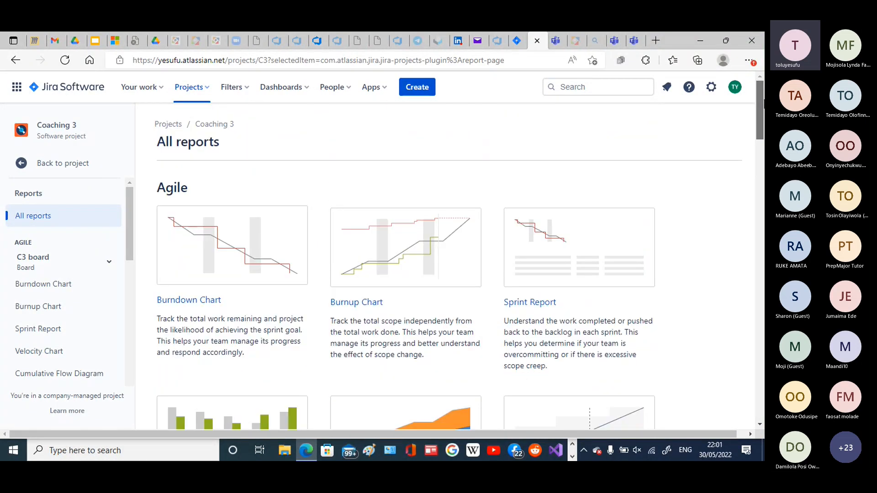
{"action": "left_click", "coordinate": [185, 301]}
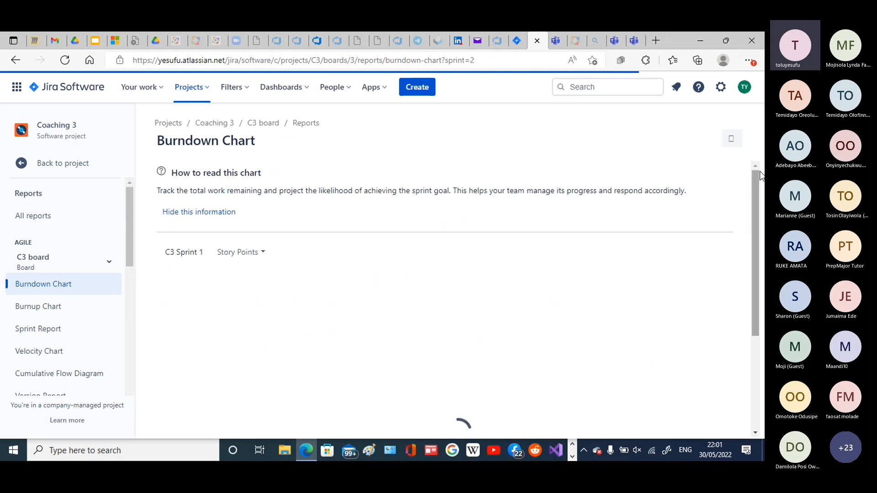
Review the C3 Sprint 1 burndown graph and the story point events listed beneath it
{"action": "left_click_drag", "start_coordinate": [759, 178], "coordinate": [764, 354]}
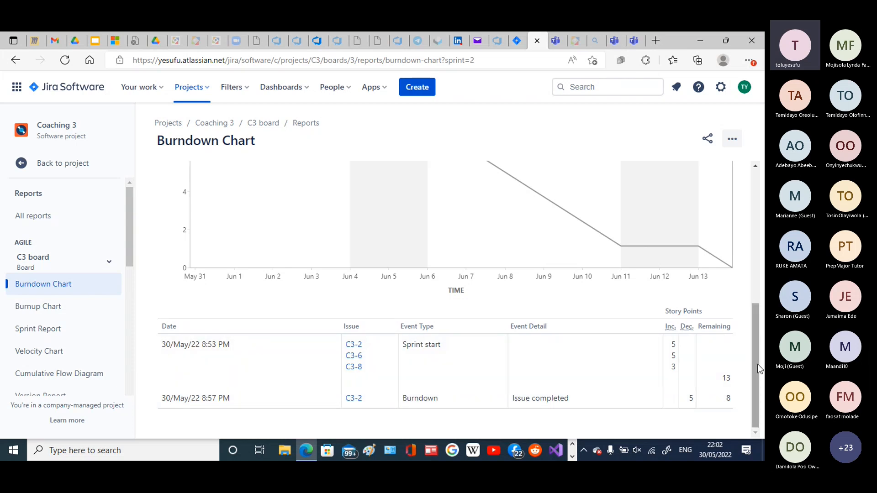
{"action": "left_click_drag", "start_coordinate": [756, 365], "coordinate": [757, 434]}
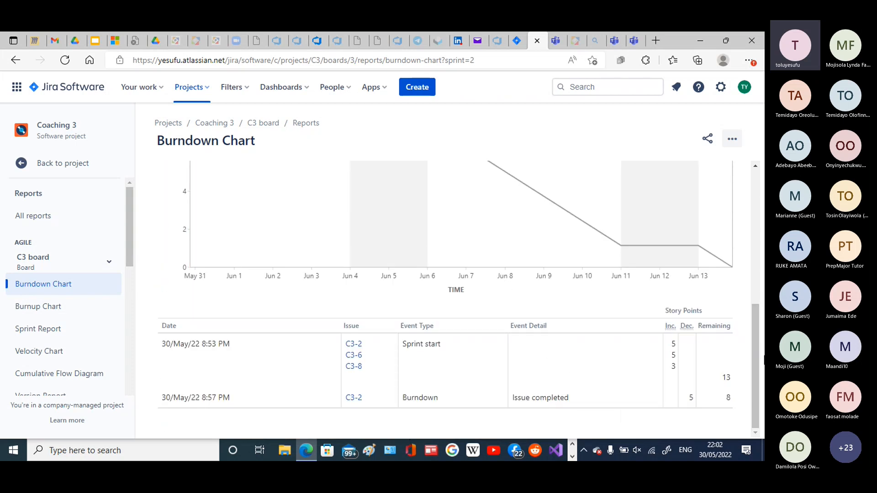
{"action": "left_click_drag", "start_coordinate": [753, 363], "coordinate": [760, 417]}
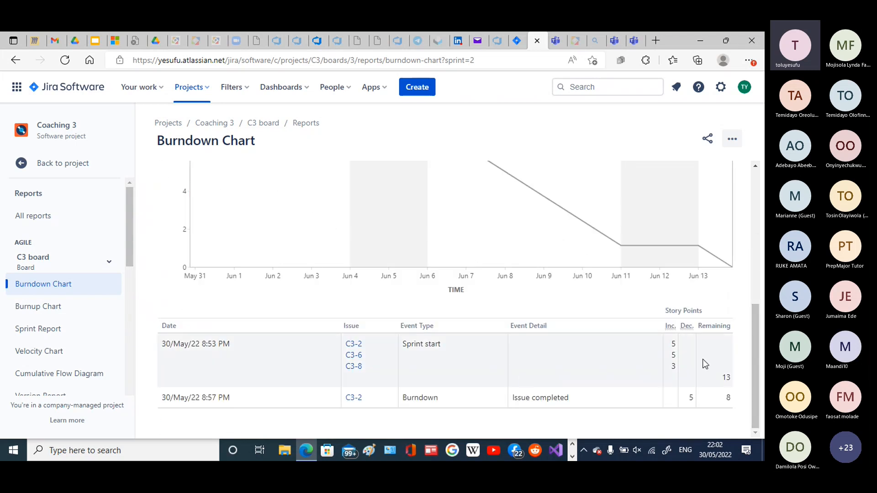
{"action": "left_click_drag", "start_coordinate": [754, 360], "coordinate": [756, 226]}
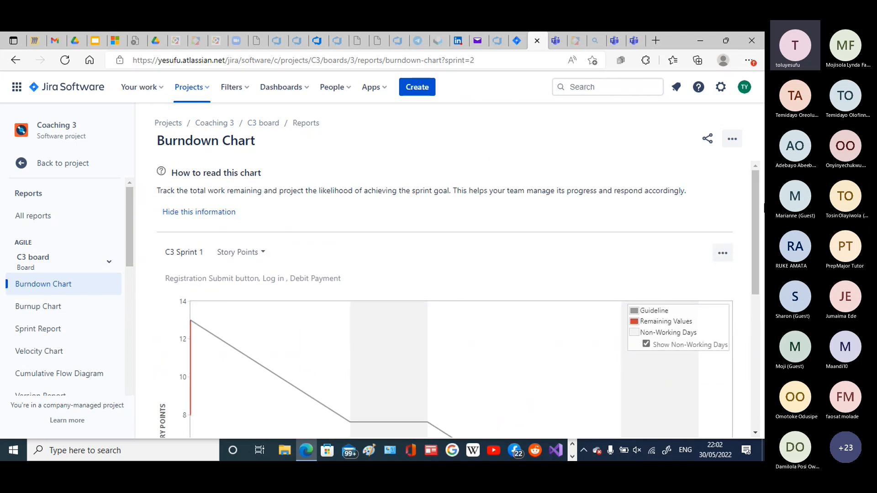
{"action": "left_click", "coordinate": [721, 259]}
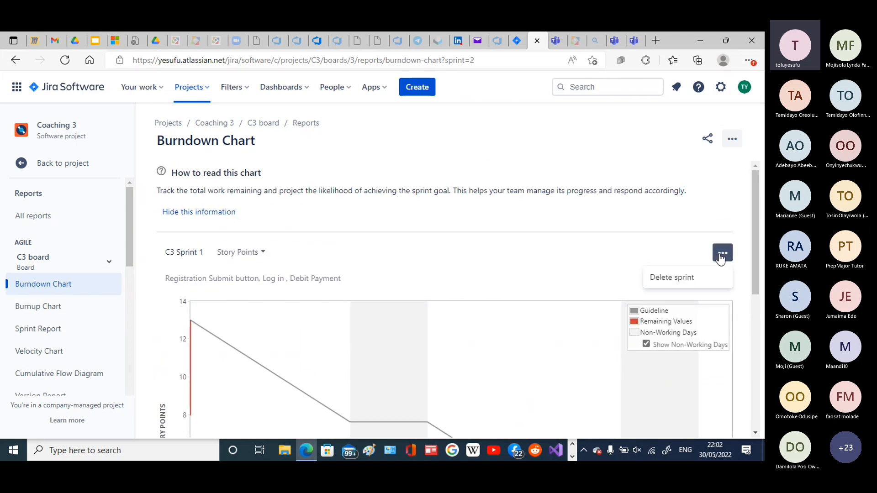
{"action": "left_click", "coordinate": [657, 261]}
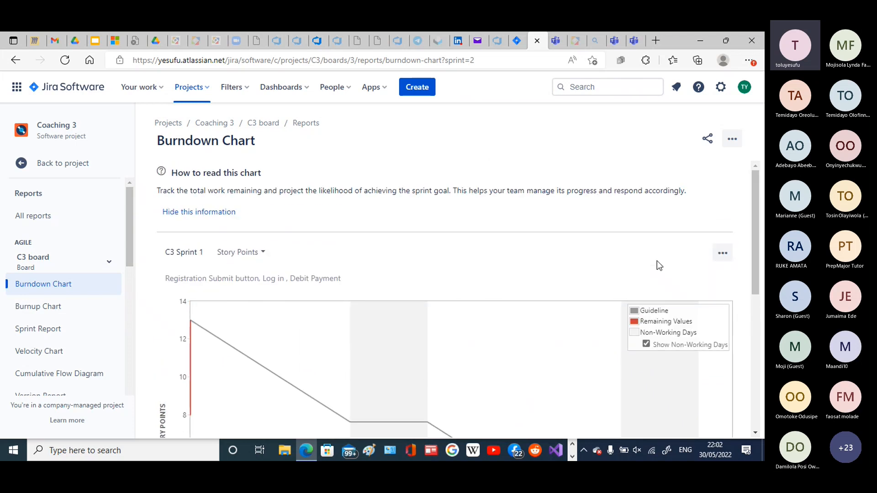
{"action": "left_click", "coordinate": [733, 140]}
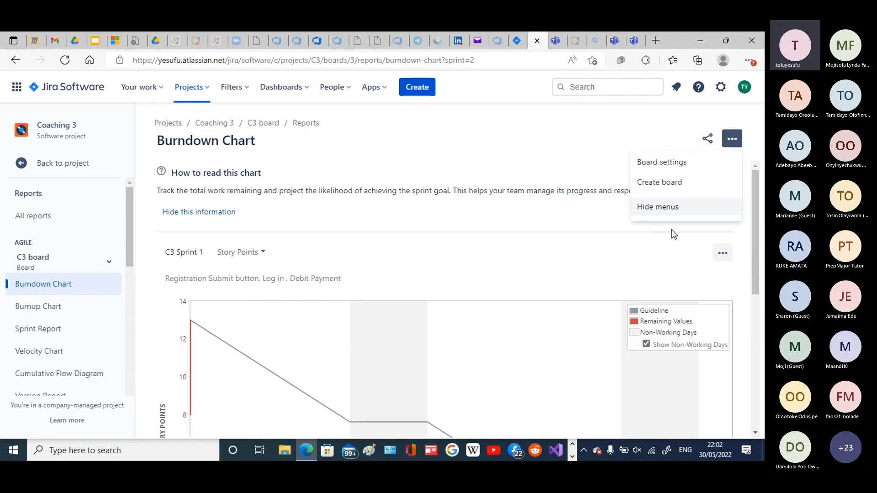
{"action": "left_click", "coordinate": [497, 174]}
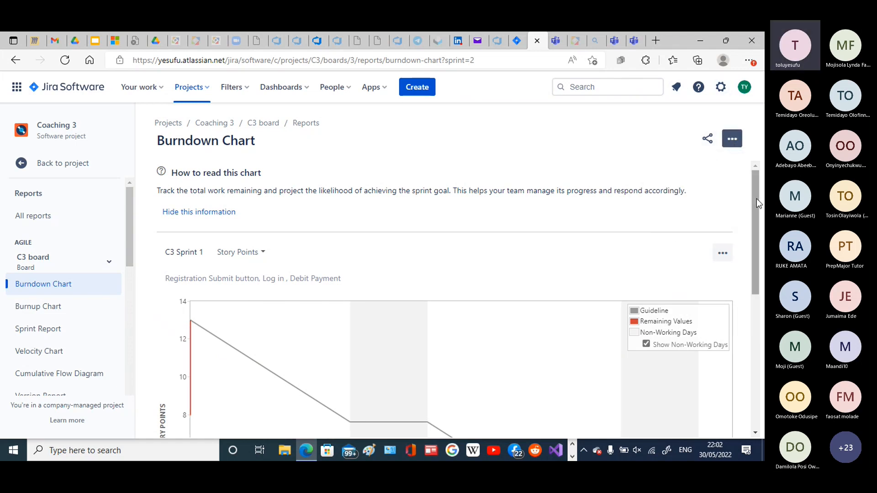
{"action": "scroll", "coordinate": [757, 215], "scroll_direction": "down", "scroll_amount": 1}
{"action": "left_click_drag", "start_coordinate": [757, 220], "coordinate": [764, 111]}
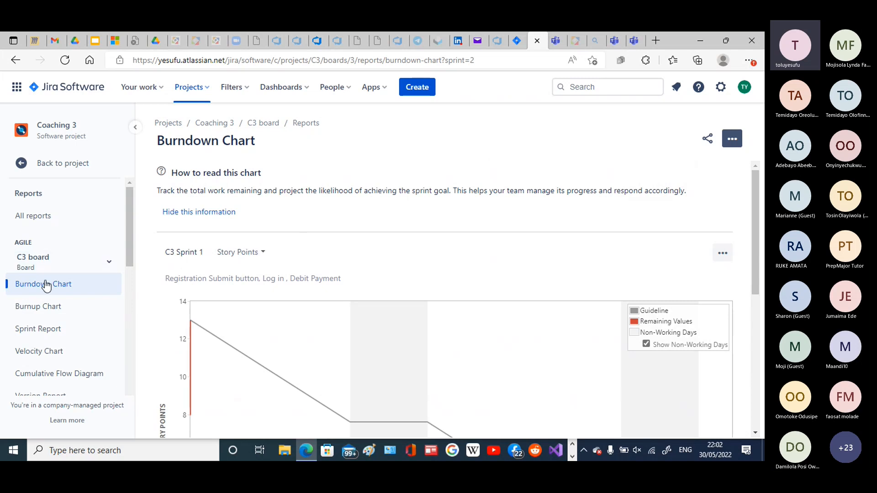
Leave the reports for the C3 board backlog and show its epics alongside the issues
{"action": "left_click", "coordinate": [49, 169]}
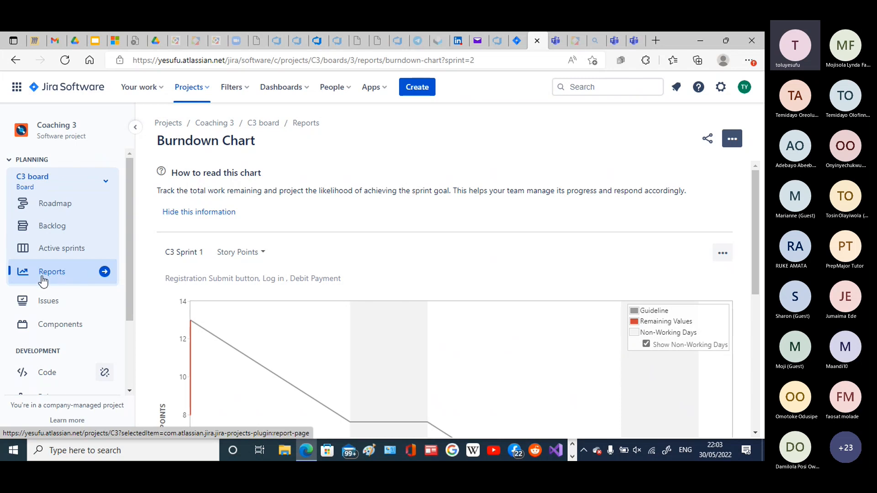
{"action": "left_click", "coordinate": [51, 227]}
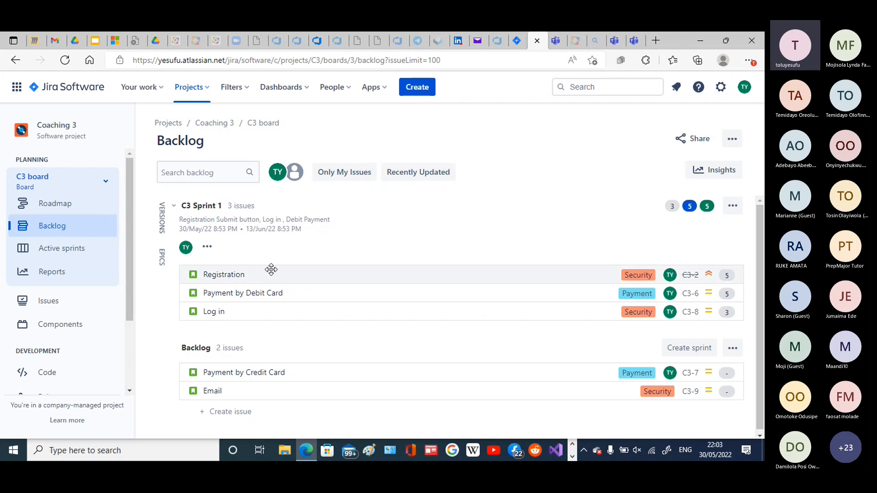
{"action": "left_click", "coordinate": [162, 257]}
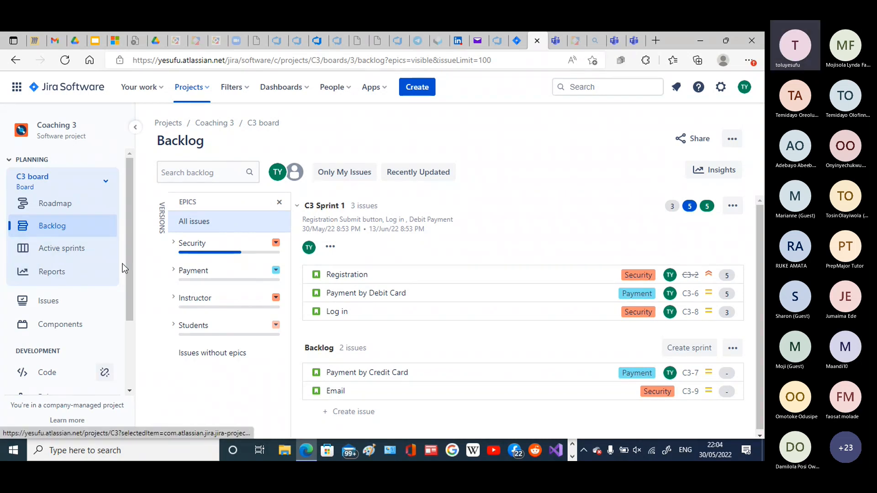
Schedule the Instructors Journey epic on the roadmap for 14 days and shift its bar to the start of July
{"action": "left_click", "coordinate": [46, 203]}
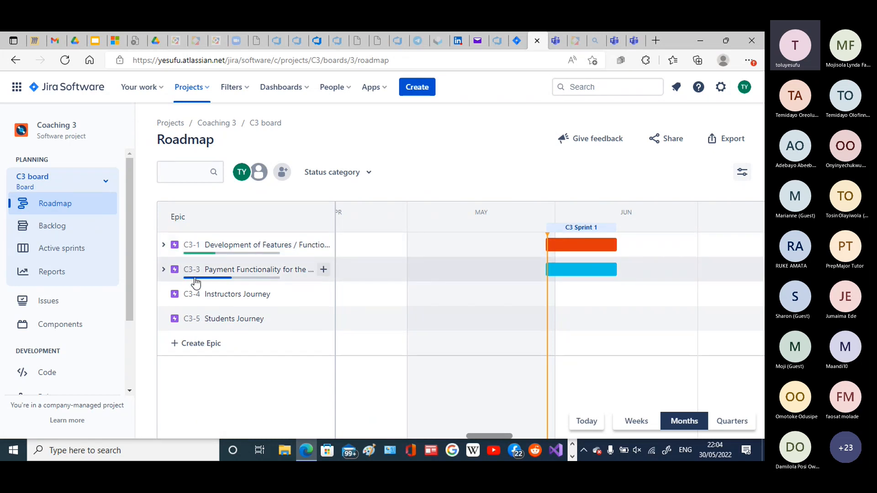
{"action": "mouse_move", "coordinate": [195, 282]}
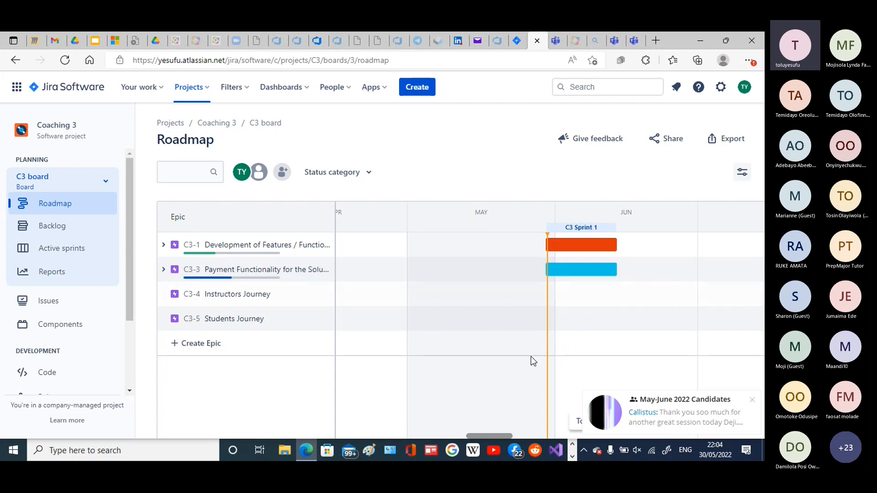
{"action": "left_click", "coordinate": [753, 404]}
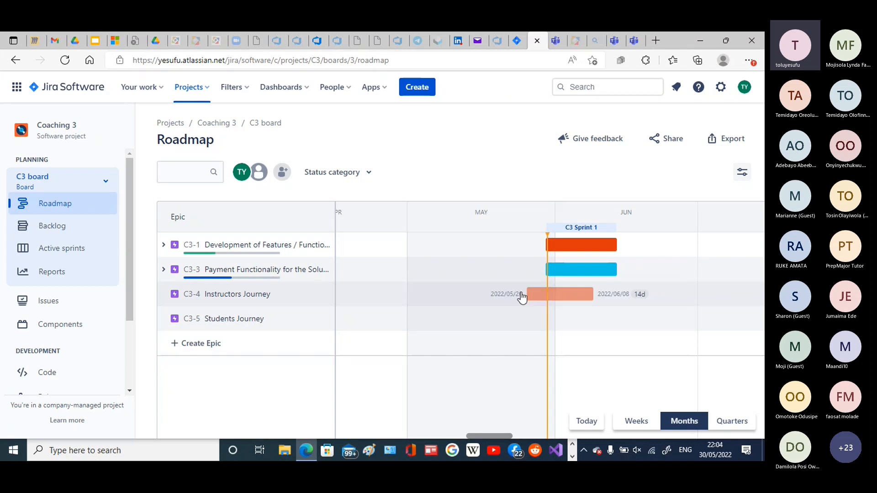
{"action": "left_click", "coordinate": [502, 298]}
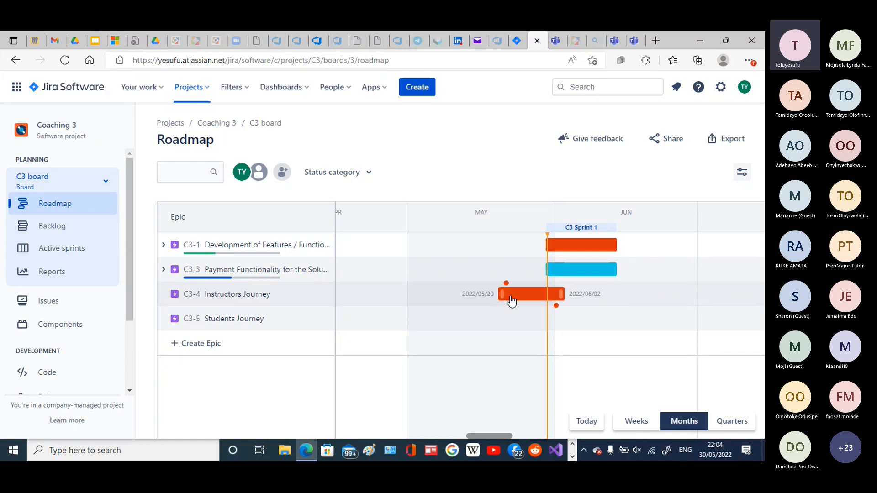
{"action": "left_click_drag", "start_coordinate": [525, 300], "coordinate": [702, 295]}
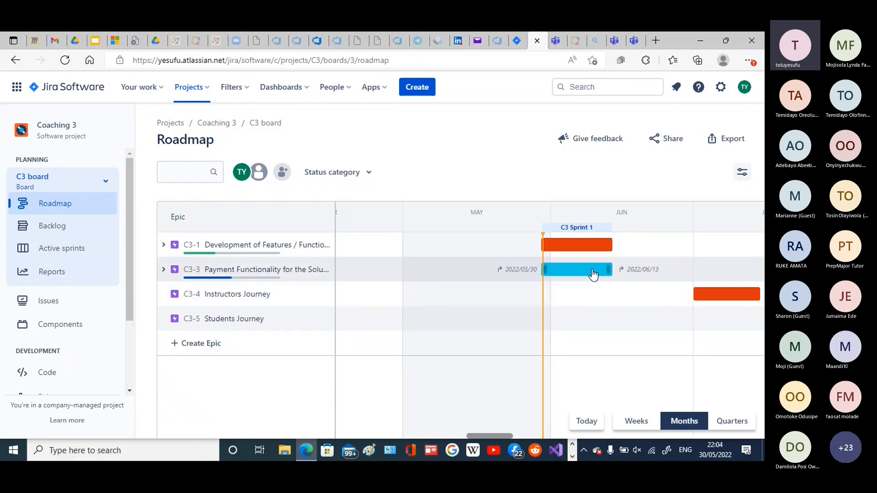
{"action": "mouse_move", "coordinate": [584, 271]}
{"action": "left_mouse_down"}
{"action": "mouse_move", "coordinate": [623, 270]}
{"action": "mouse_move", "coordinate": [509, 283]}
{"action": "mouse_move", "coordinate": [591, 280]}
{"action": "left_mouse_up"}
Return to the backlog, review the details of the Registration story in C3 Sprint 1, and close them
{"action": "left_click", "coordinate": [53, 226]}
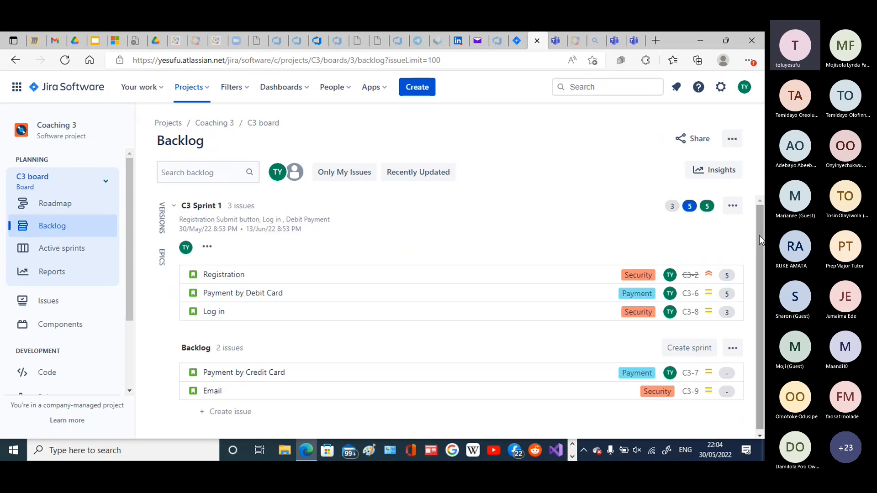
{"action": "left_click_drag", "start_coordinate": [759, 235], "coordinate": [763, 252]}
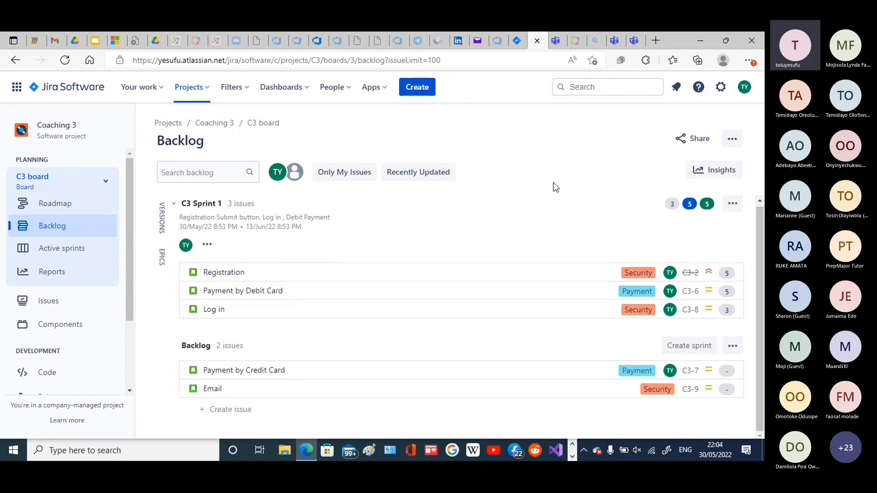
{"action": "left_click", "coordinate": [306, 268]}
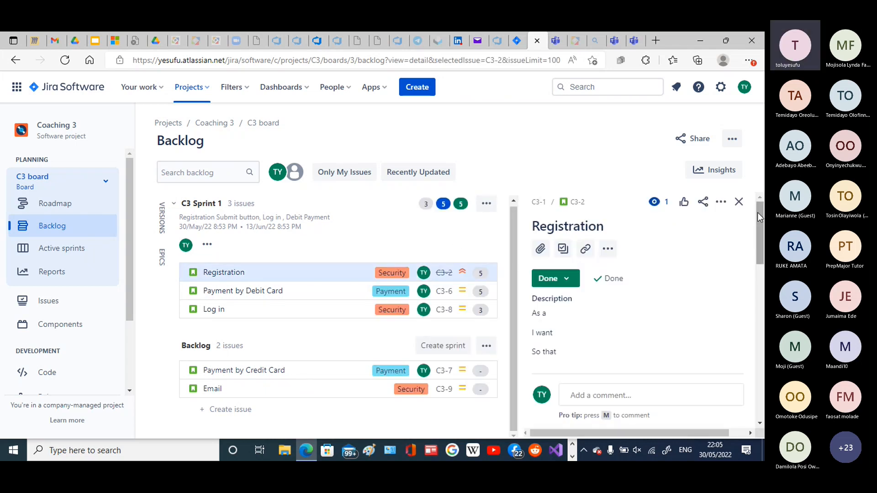
{"action": "left_click_drag", "start_coordinate": [758, 212], "coordinate": [763, 305]}
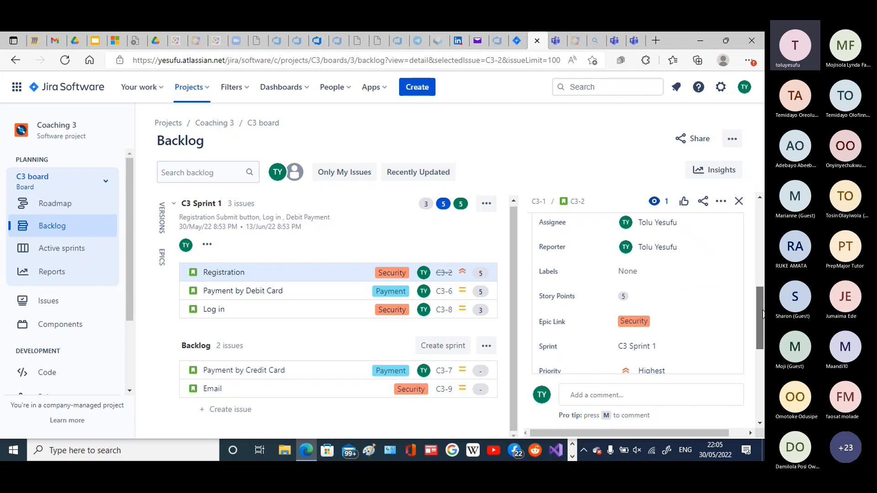
{"action": "scroll", "coordinate": [761, 314], "scroll_direction": "up", "scroll_amount": 3}
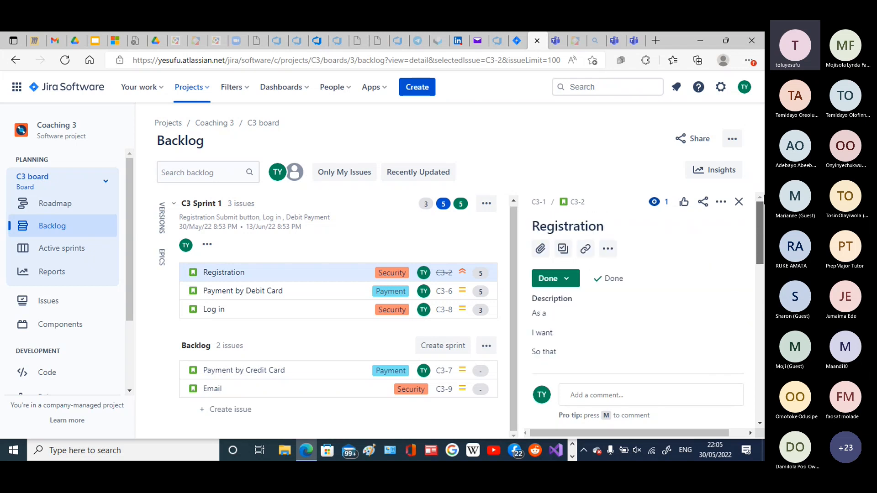
{"action": "left_click", "coordinate": [740, 202]}
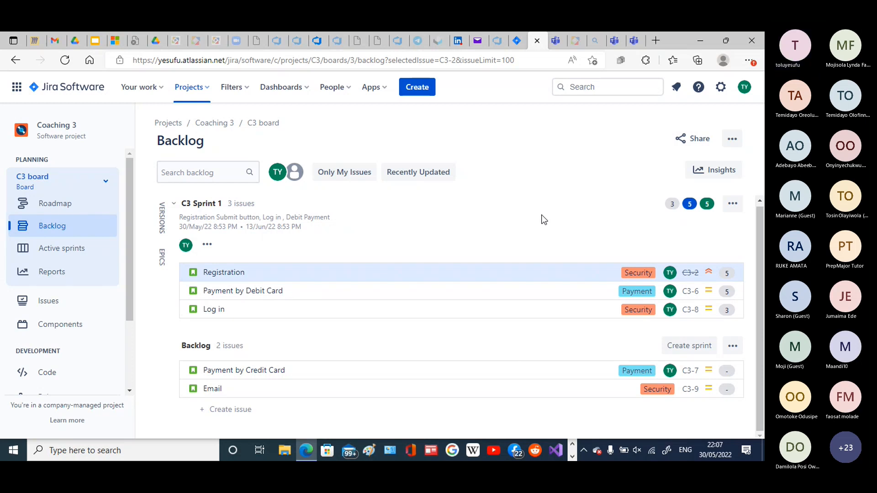
Switch to the Microsoft Teams meeting window, dismiss its recording notice and stop the screen share
{"action": "left_click", "coordinate": [572, 457]}
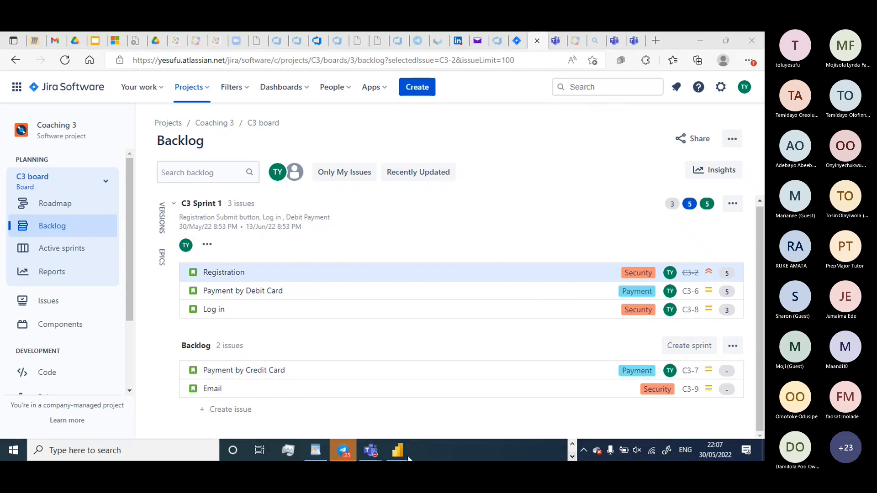
{"action": "mouse_move", "coordinate": [373, 452]}
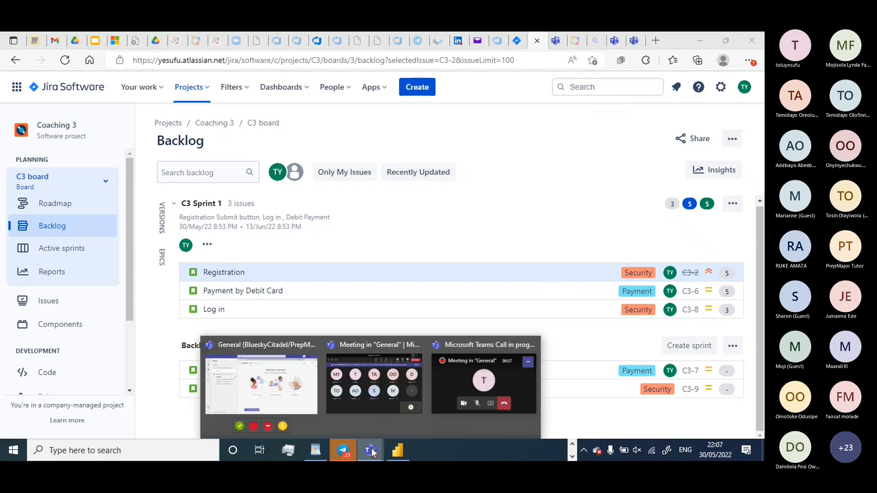
{"action": "left_click", "coordinate": [366, 402]}
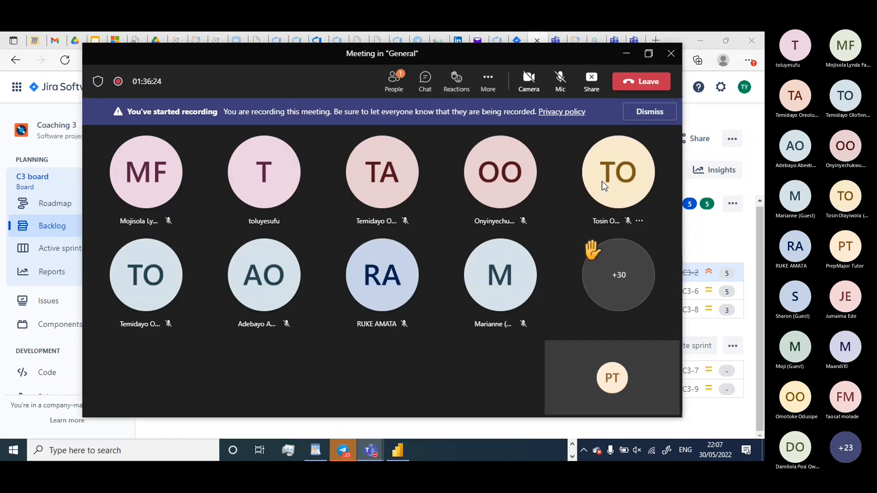
{"action": "left_click", "coordinate": [649, 54]}
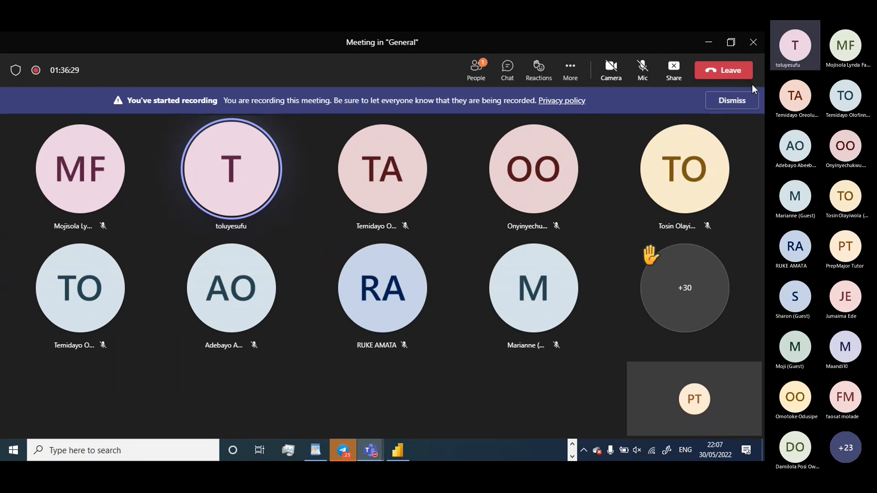
{"action": "left_click", "coordinate": [733, 101]}
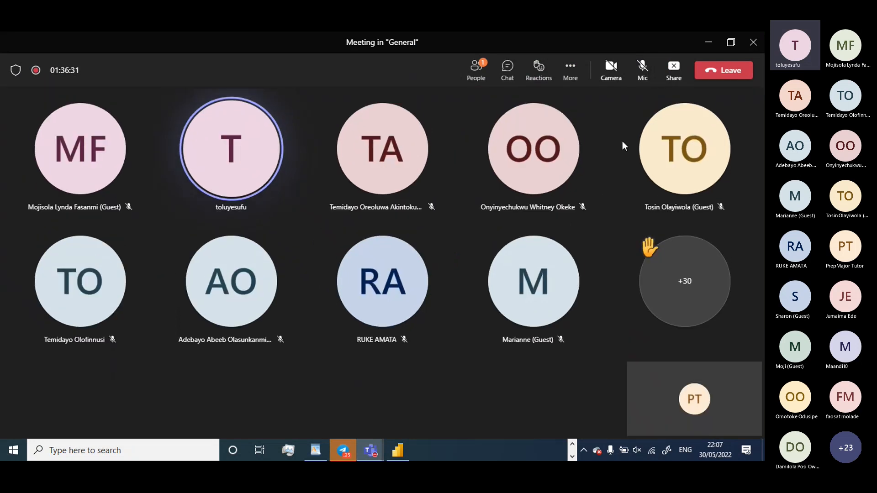
{"action": "left_click", "coordinate": [675, 71]}
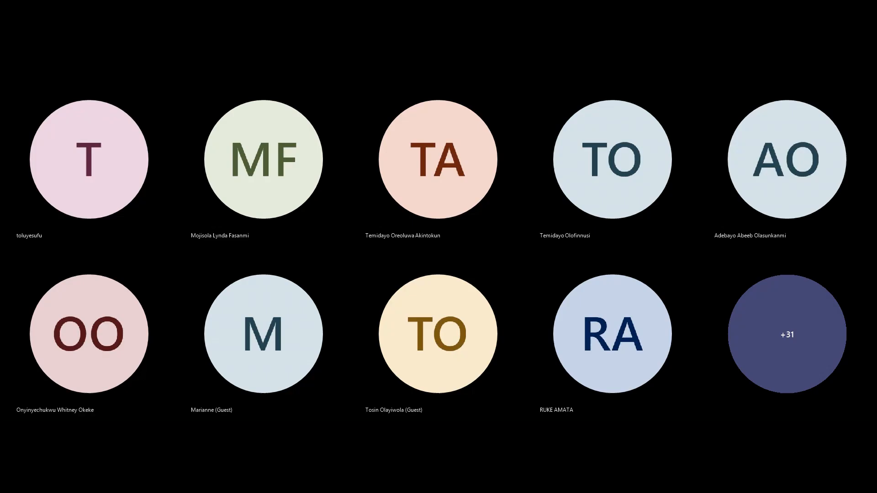
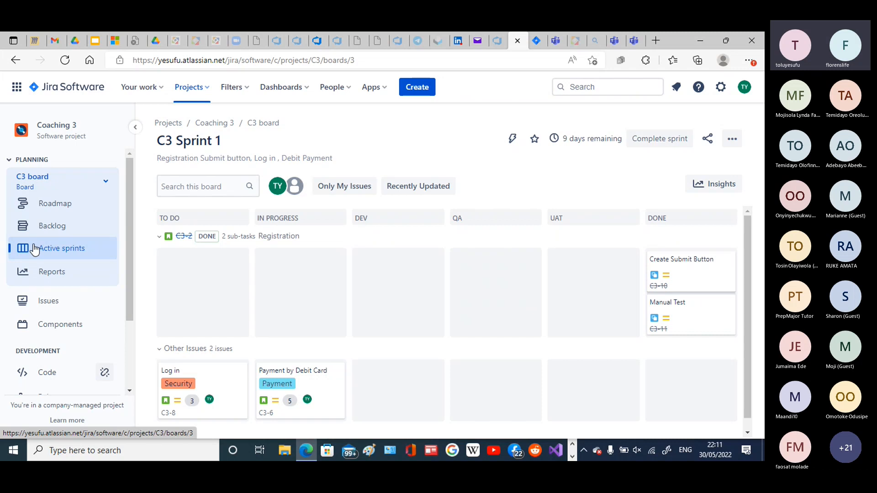
Go from the C3 Sprint 1 board to the Coaching 3 backlog
{"action": "left_click", "coordinate": [50, 234]}
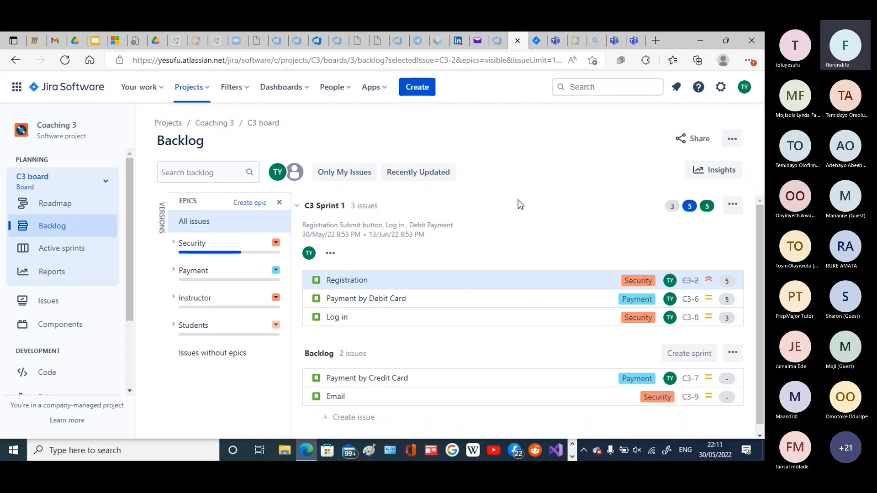
{"action": "left_click", "coordinate": [246, 205]}
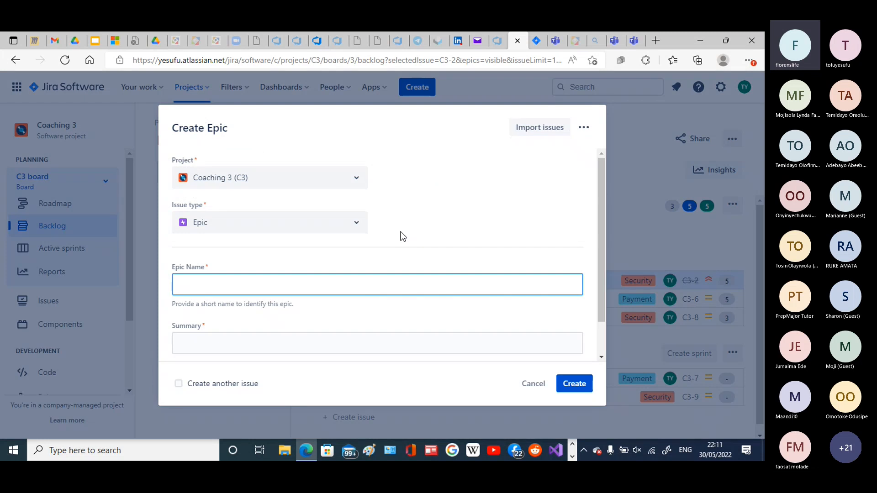
{"action": "left_click", "coordinate": [357, 224]}
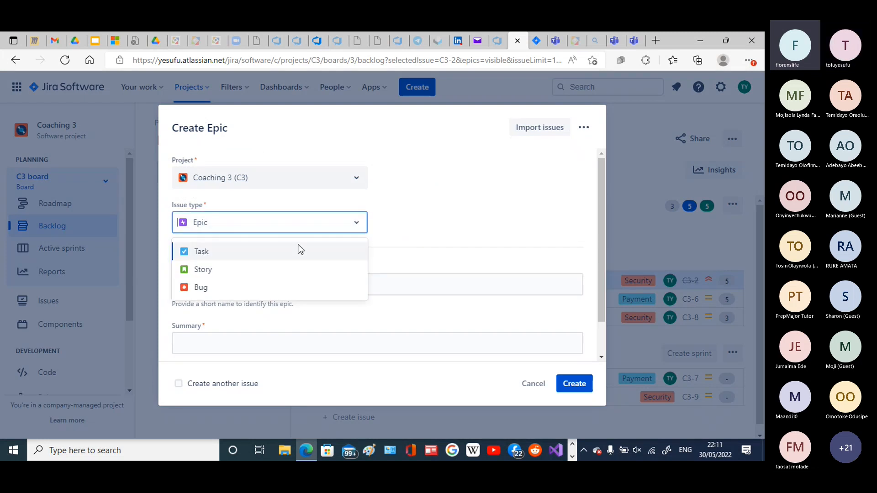
{"action": "left_click", "coordinate": [265, 270]}
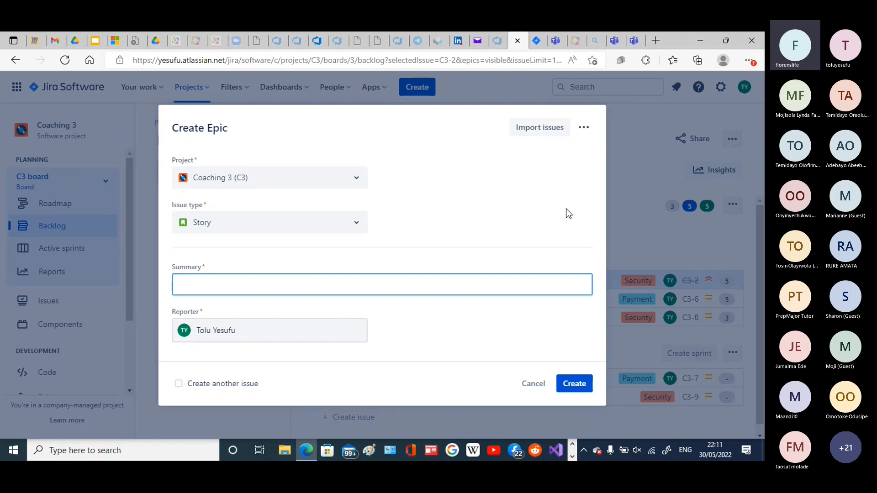
{"action": "left_click", "coordinate": [533, 384]}
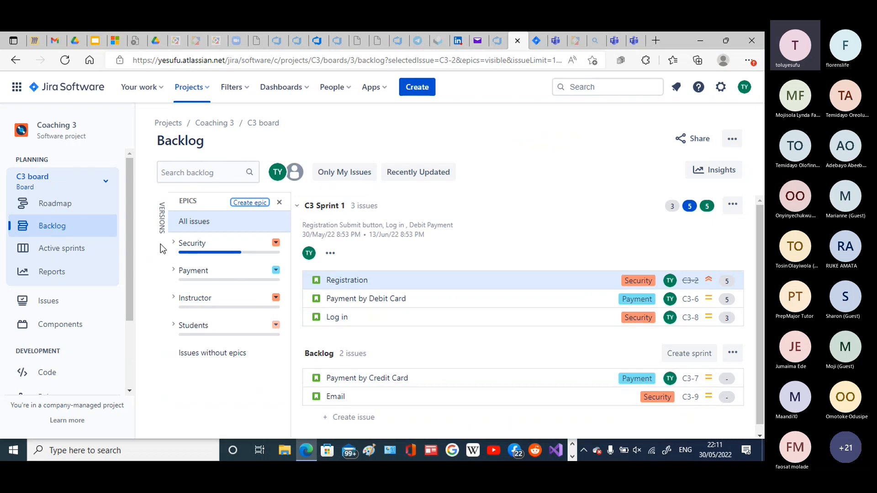
Create a story with the summary Available Courses in the Coaching 3 backlog and dismiss the creation notice
{"action": "left_click", "coordinate": [247, 204]}
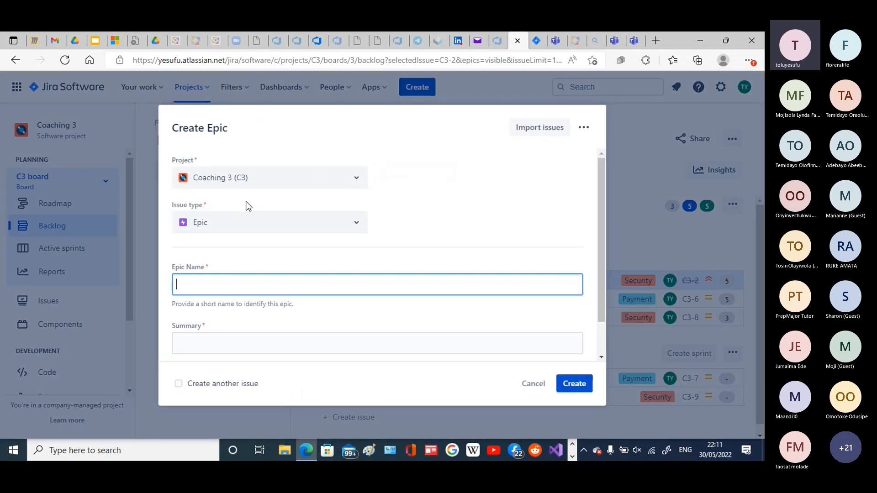
{"action": "left_click", "coordinate": [359, 225]}
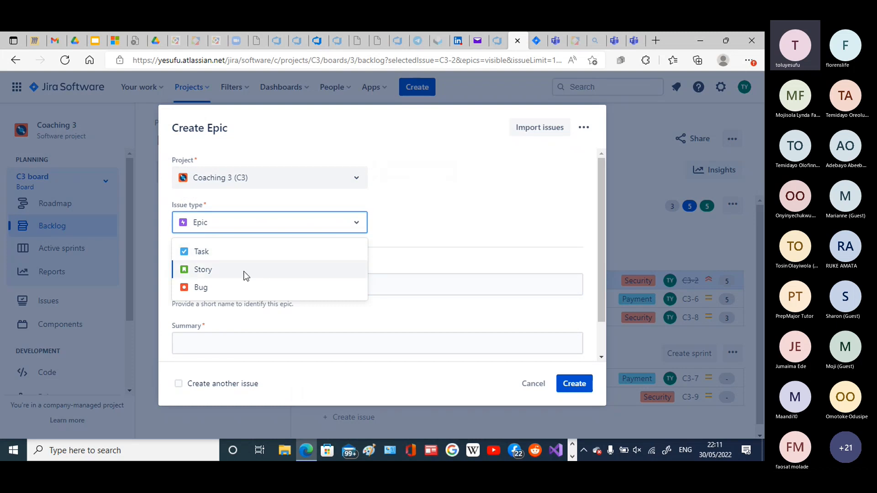
{"action": "left_click", "coordinate": [245, 275]}
{"action": "left_click", "coordinate": [230, 286]}
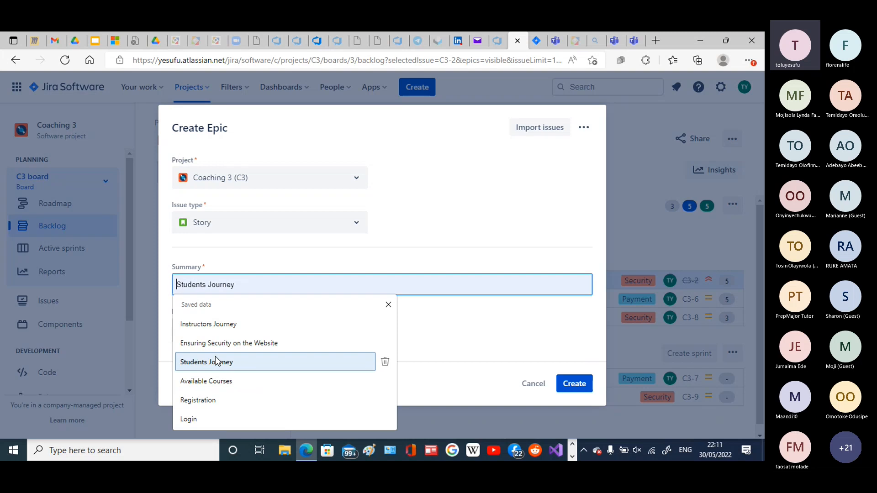
{"action": "left_click", "coordinate": [218, 381]}
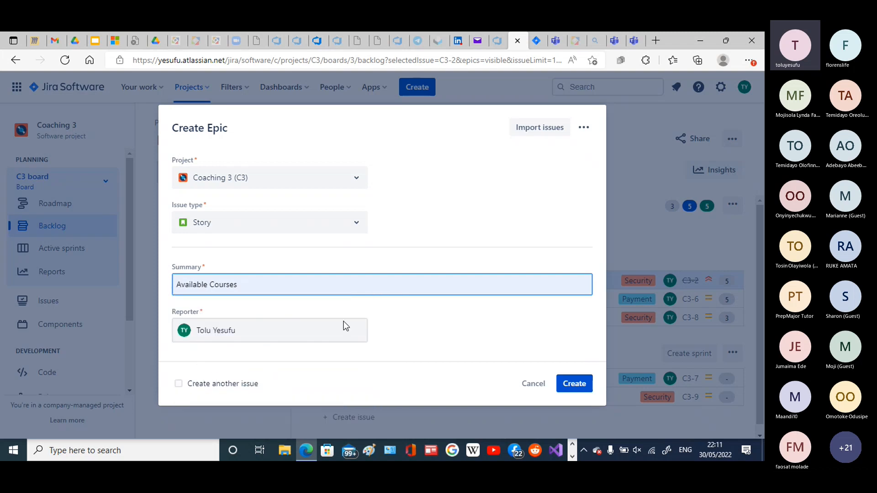
{"action": "left_click", "coordinate": [577, 387]}
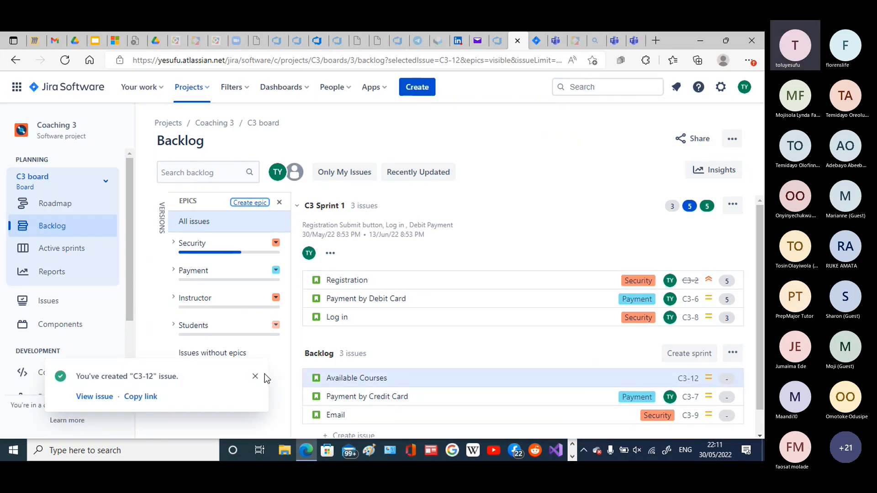
{"action": "left_click", "coordinate": [255, 376]}
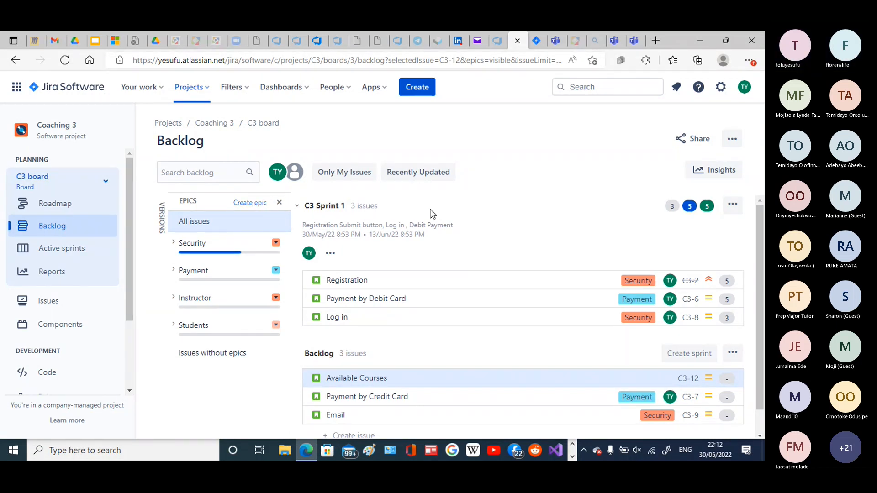
Create a bug with the summary Missing Button in the Coaching 3 backlog and dismiss the creation notice
{"action": "left_click", "coordinate": [244, 206]}
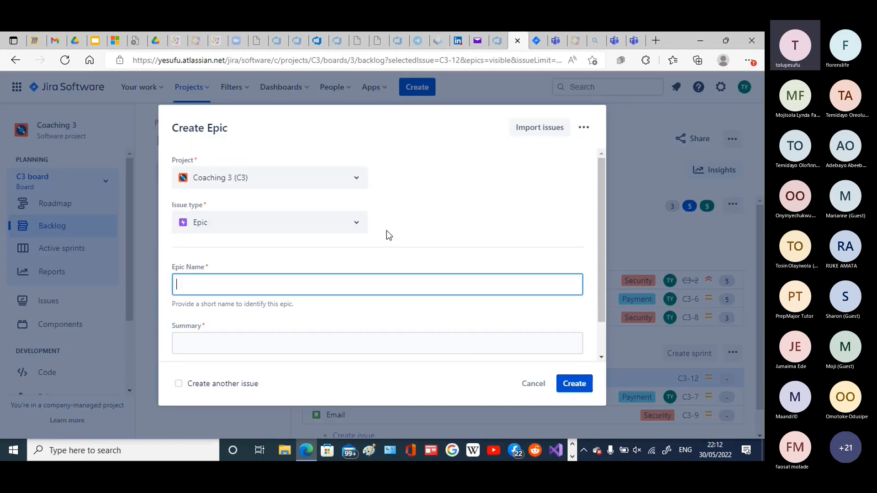
{"action": "left_click", "coordinate": [359, 225]}
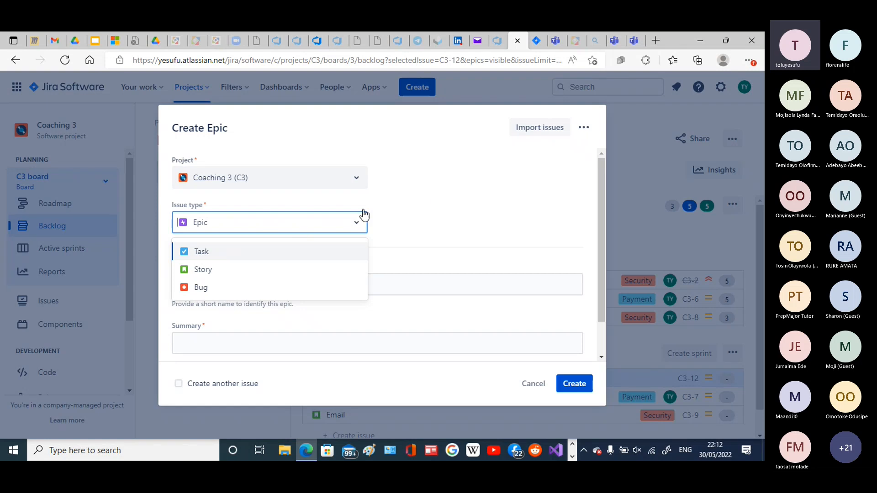
{"action": "left_click", "coordinate": [466, 178]}
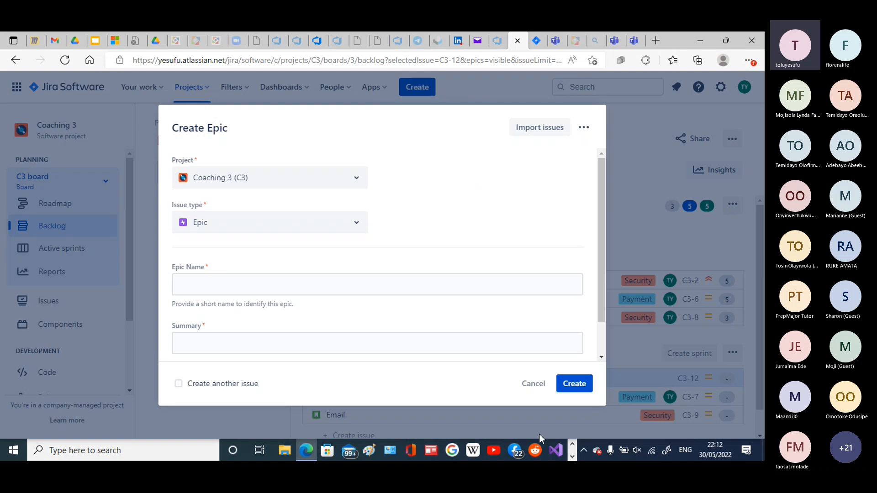
{"action": "left_click", "coordinate": [358, 224]}
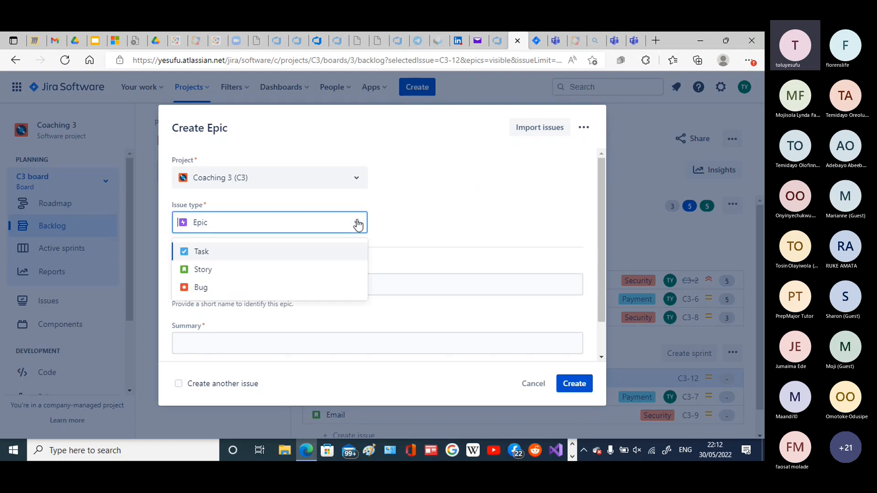
{"action": "left_click", "coordinate": [263, 289]}
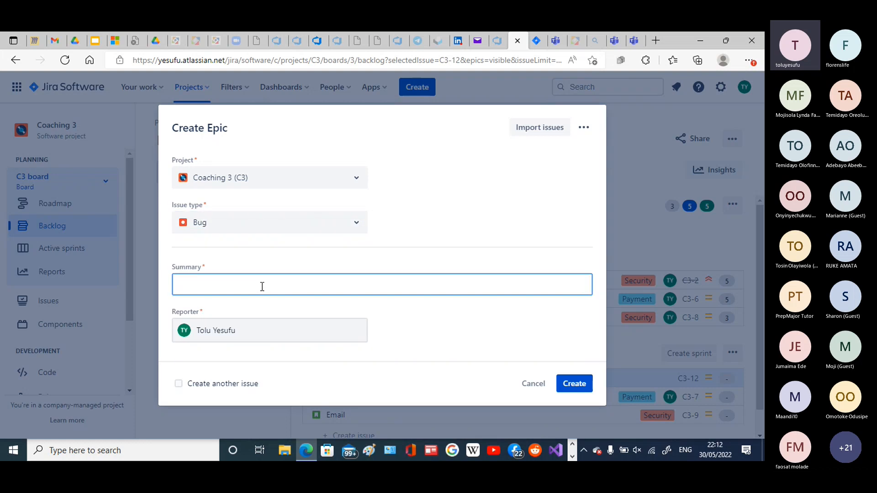
{"action": "type", "text": "m"}
{"action": "key", "text": "BackSpace"}
{"action": "type", "text": "Missing Button"}
{"action": "left_click", "coordinate": [580, 383]}
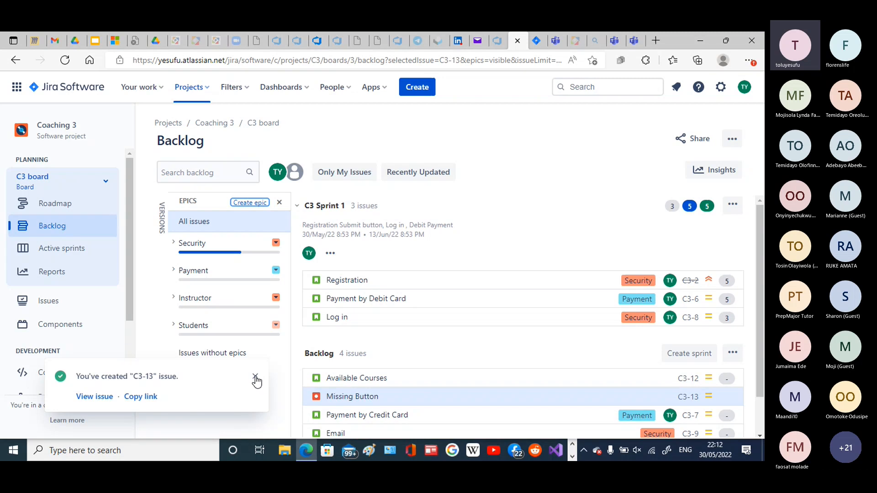
{"action": "left_click", "coordinate": [255, 377]}
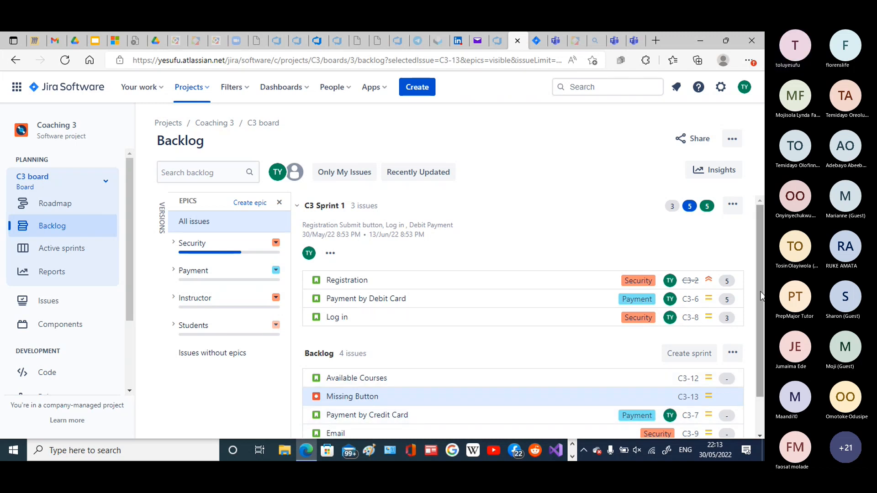
{"action": "scroll", "coordinate": [762, 296], "scroll_direction": "down", "scroll_amount": 2}
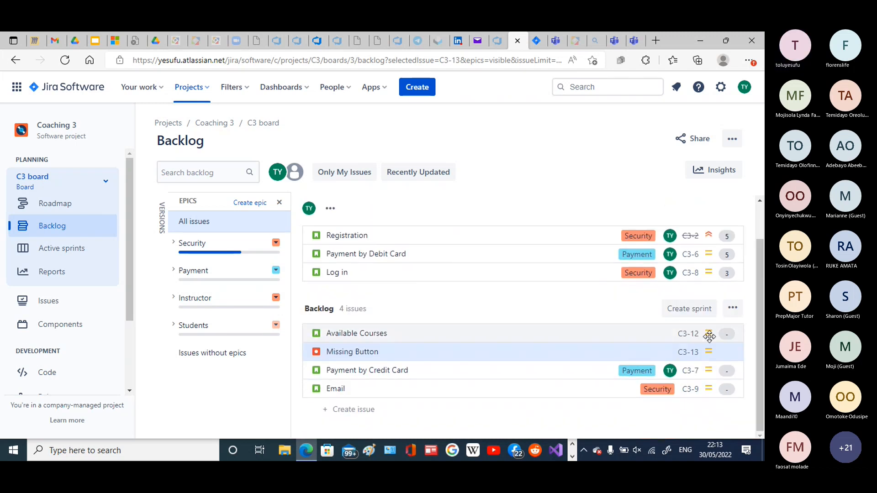
{"action": "left_click", "coordinate": [658, 355]}
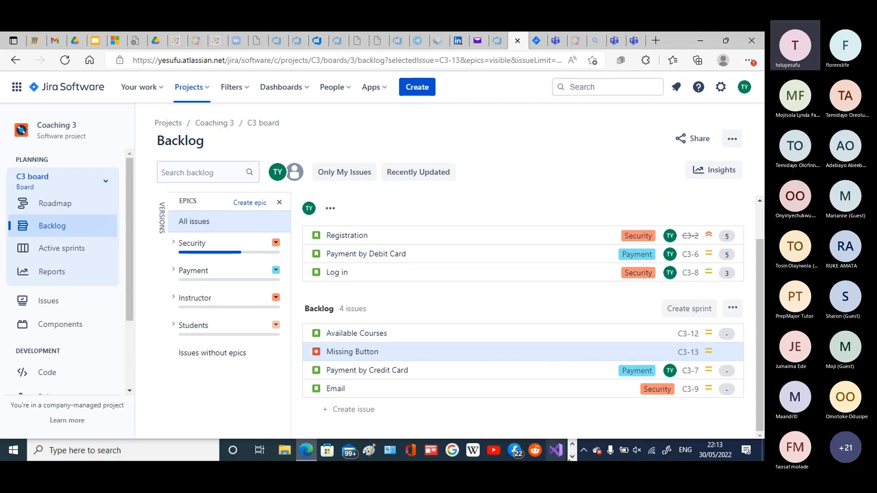
Switch to the Microsoft Teams meeting window and stop the screen share
{"action": "left_click", "coordinate": [572, 456]}
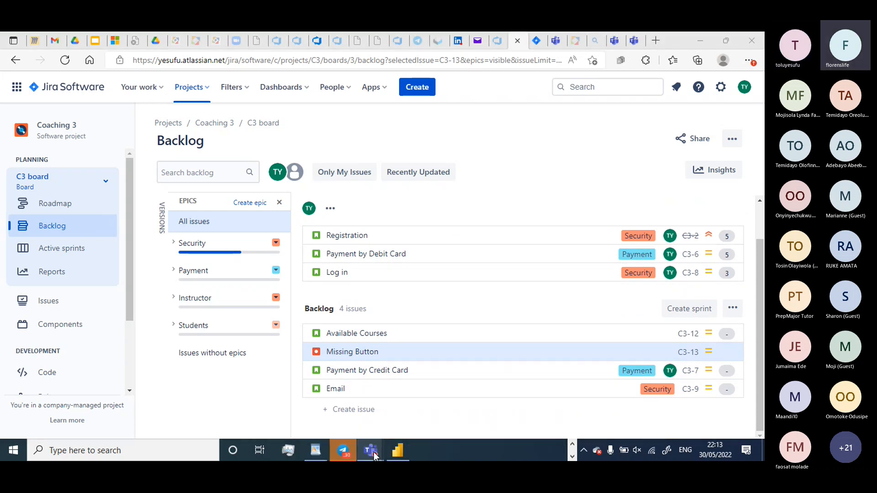
{"action": "mouse_move", "coordinate": [374, 443]}
{"action": "left_click", "coordinate": [369, 401]}
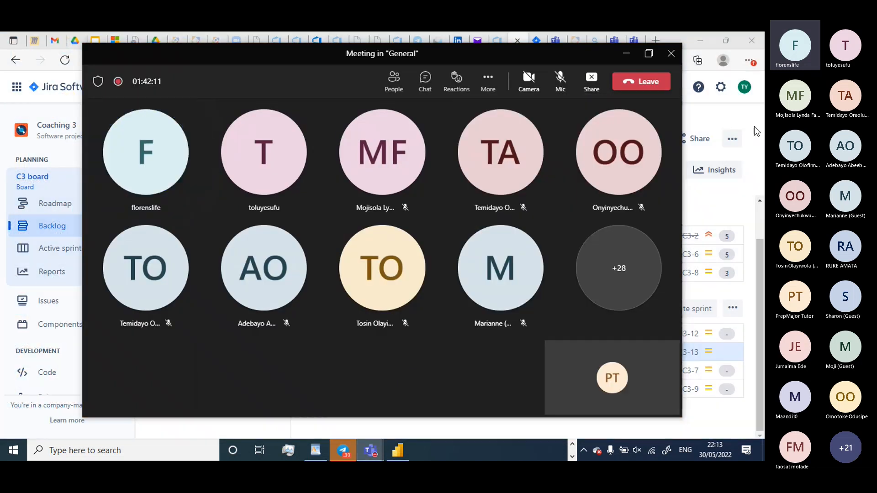
{"action": "left_click", "coordinate": [592, 82]}
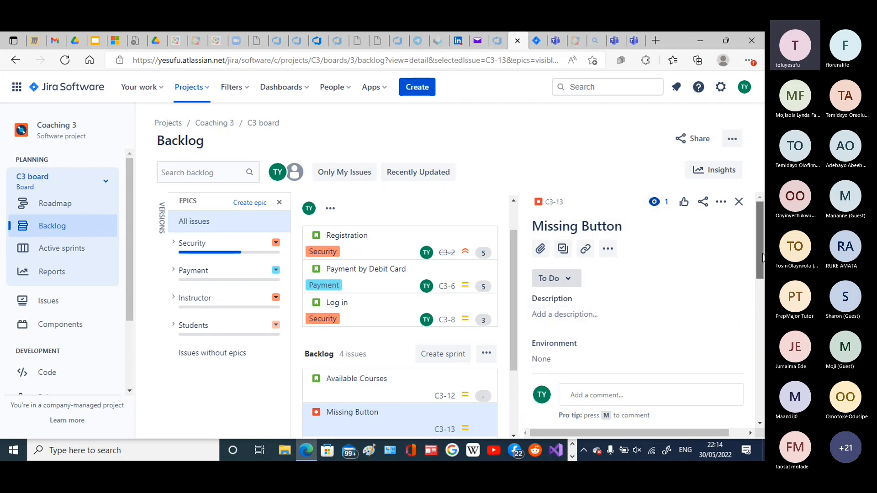
Review the fields and attachment option of the Missing Button bug in the backlog, and close its details
{"action": "left_click_drag", "start_coordinate": [762, 257], "coordinate": [764, 314]}
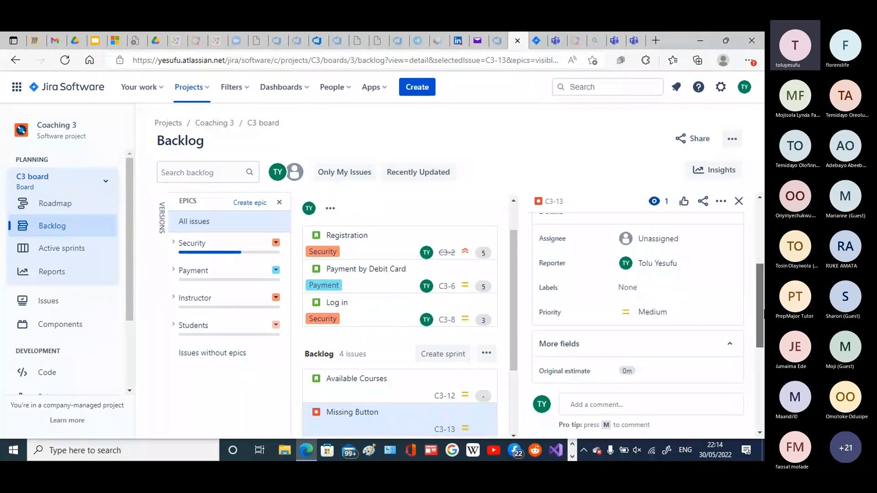
{"action": "left_click", "coordinate": [738, 202]}
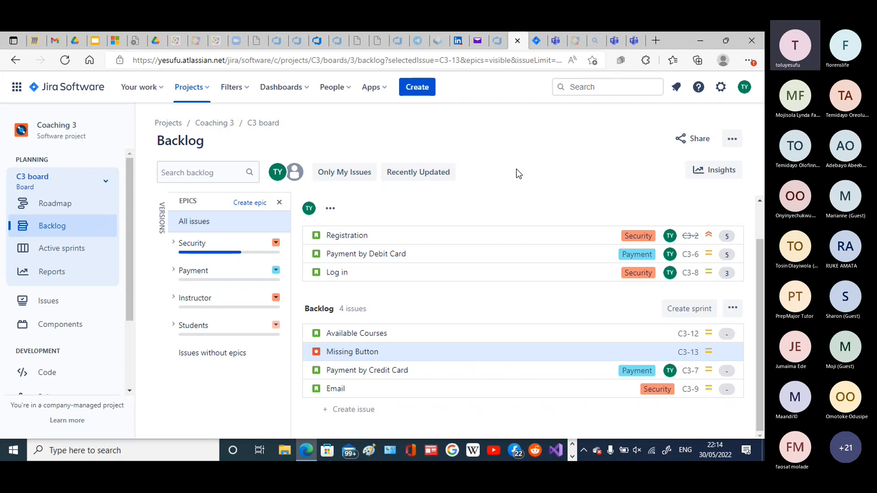
{"action": "left_click", "coordinate": [382, 353]}
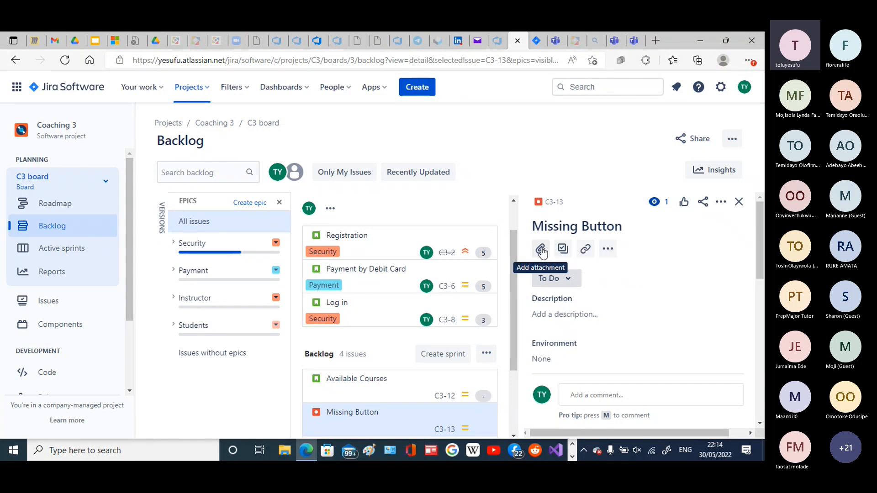
{"action": "left_click", "coordinate": [740, 203]}
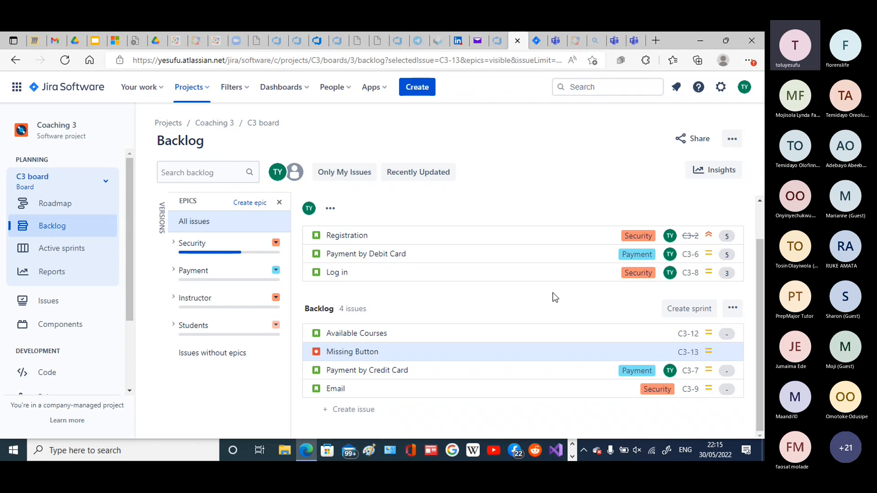
Return to the Microsoft Teams meeting window and stop sharing the screen
{"action": "left_click", "coordinate": [572, 456]}
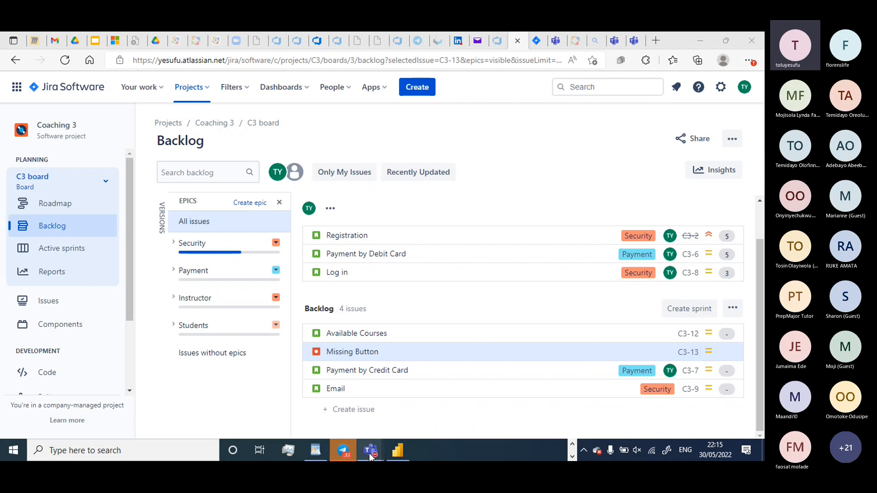
{"action": "mouse_move", "coordinate": [366, 455]}
{"action": "left_click", "coordinate": [342, 383]}
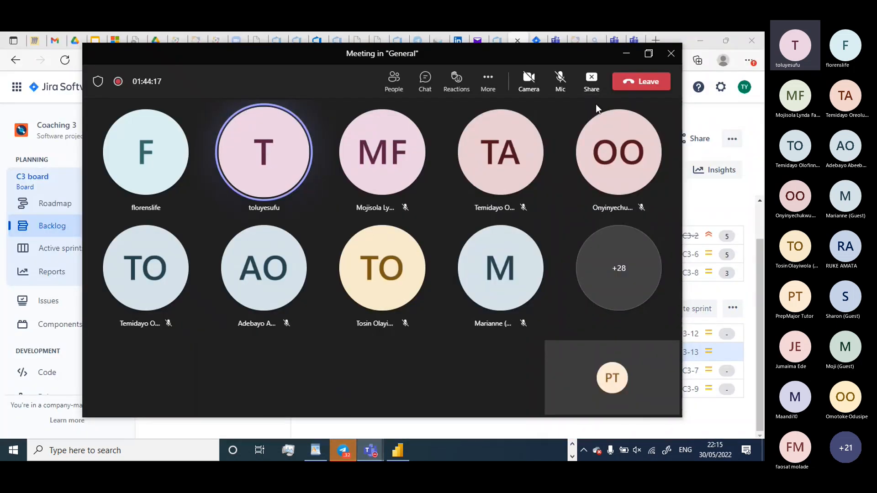
{"action": "left_click", "coordinate": [592, 85]}
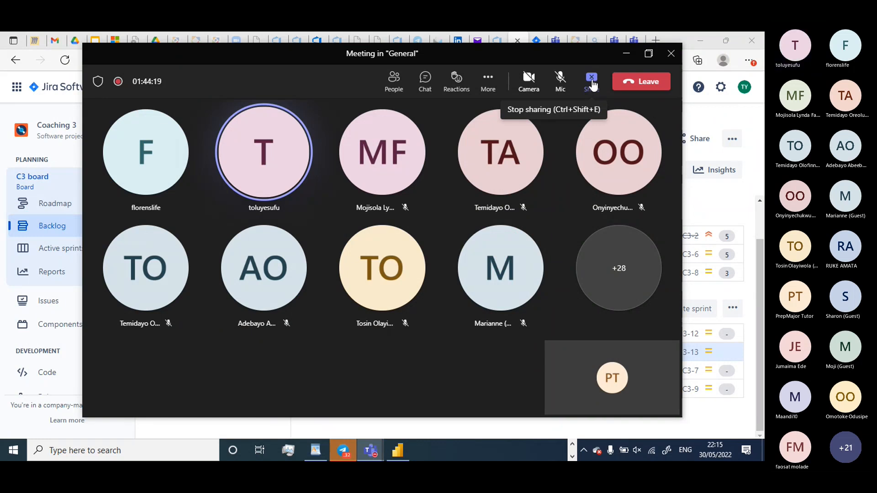